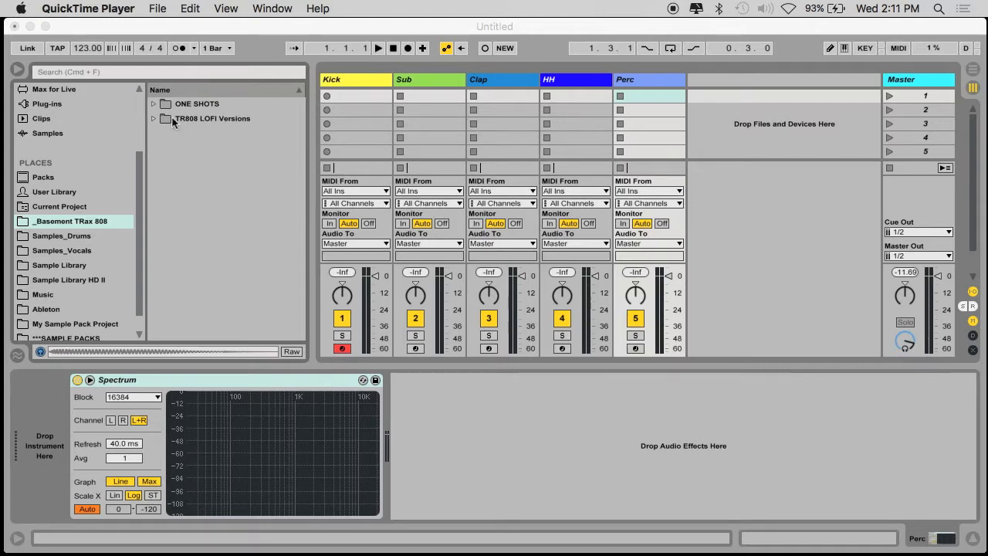
- Select the Kick track and expand the ONE SHOTS and BASS DRUM folders of _Basement TRax 808 in a slightly wider browser
left_click(57, 227)
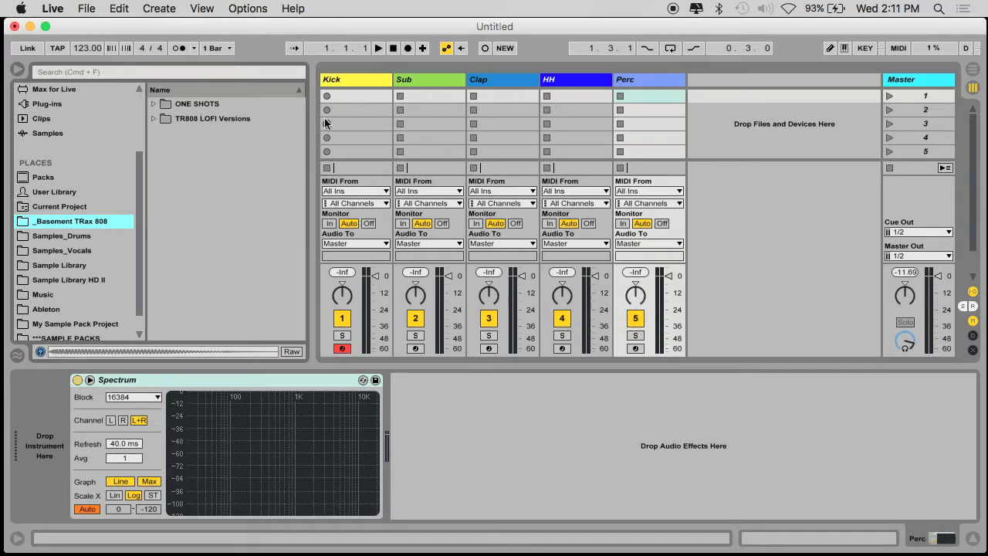
left_click(363, 84)
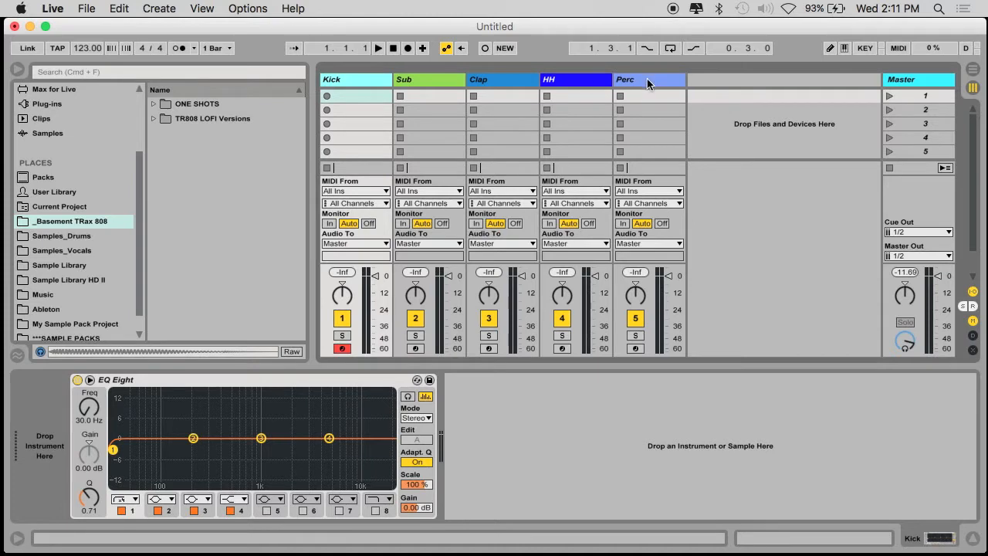
left_click(153, 103)
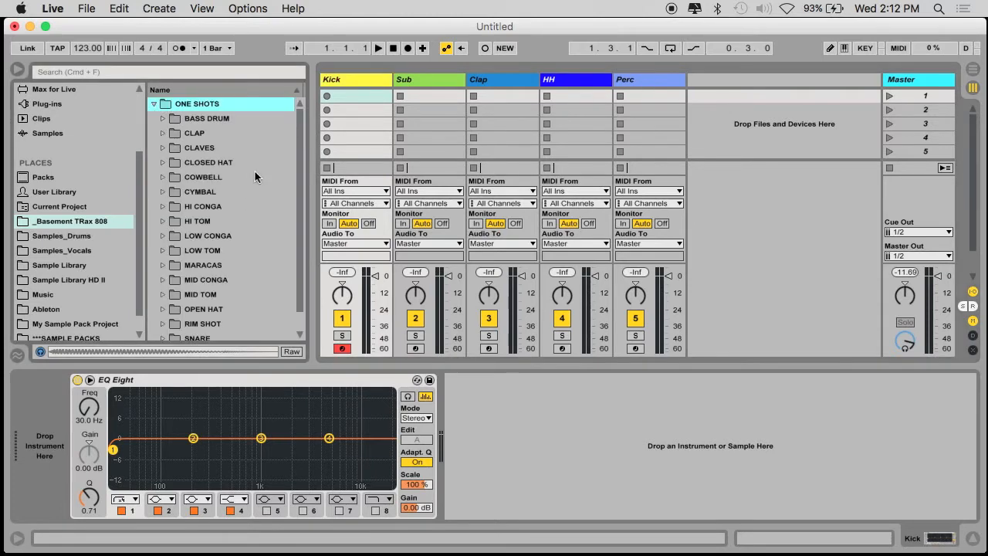
left_click(212, 120)
left_click(164, 119)
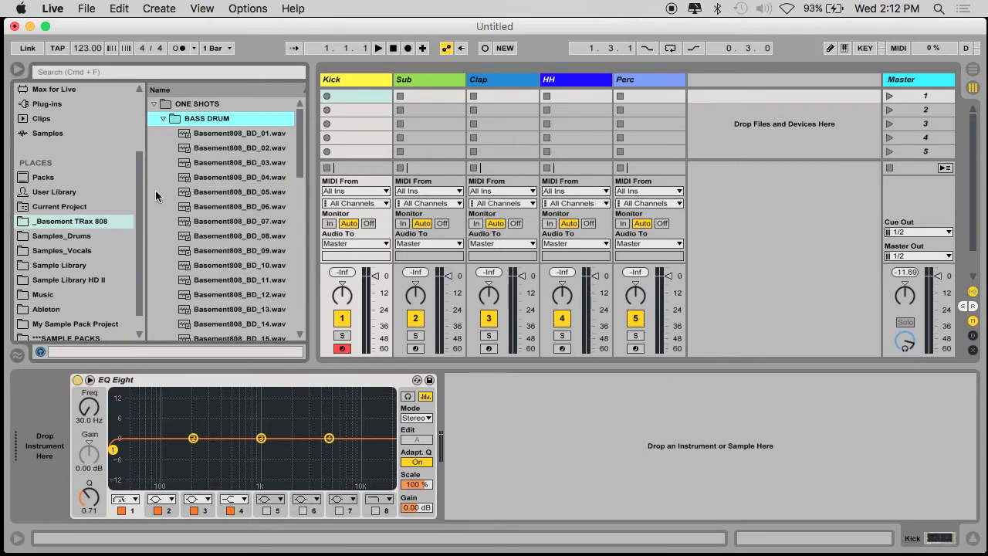
scroll(243, 281, "down", 2)
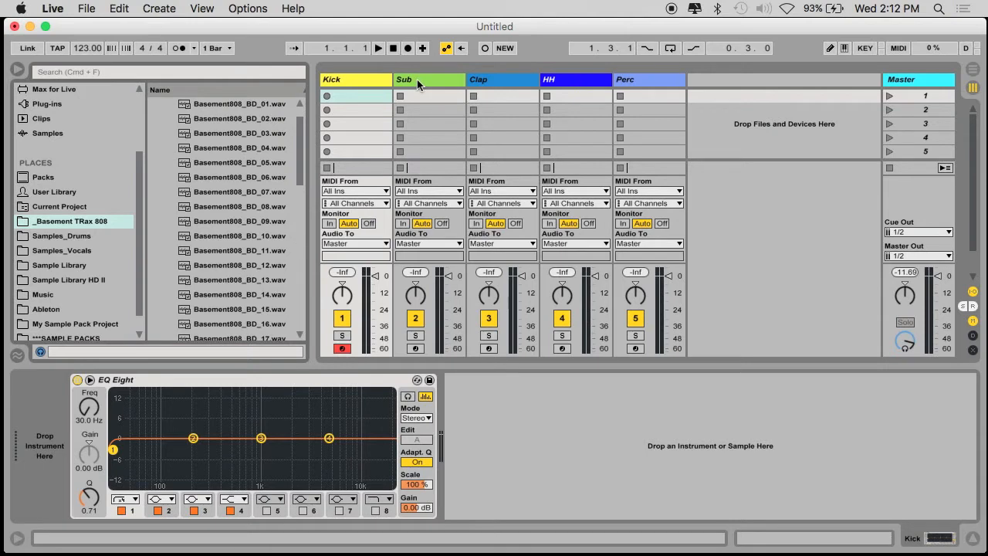
left_click_drag(313, 279, 335, 279)
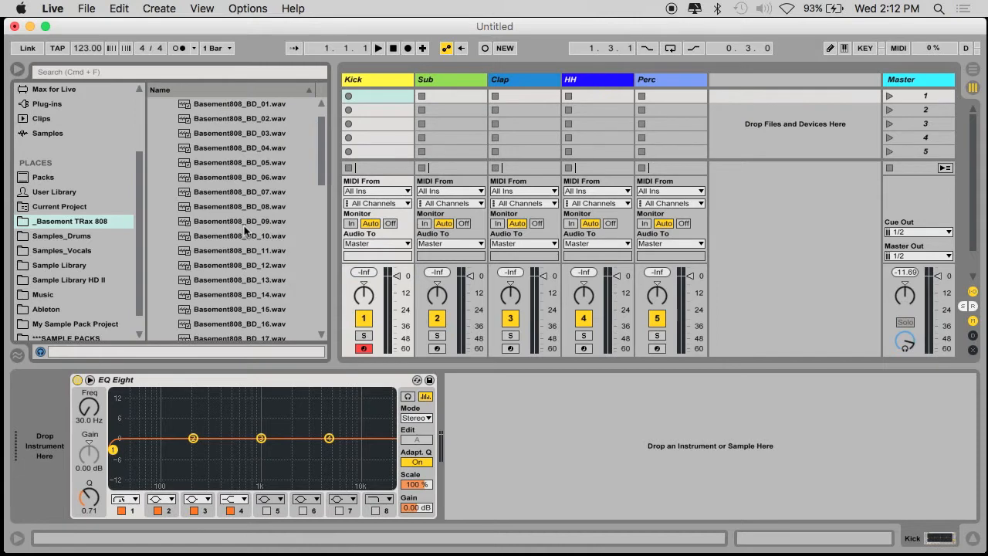
- Audition several bass drum samples, including Basement808_BD_08, Basement808_BD_22 and Basement808_BD_24
scroll(215, 221, "down", 3)
left_click(233, 164)
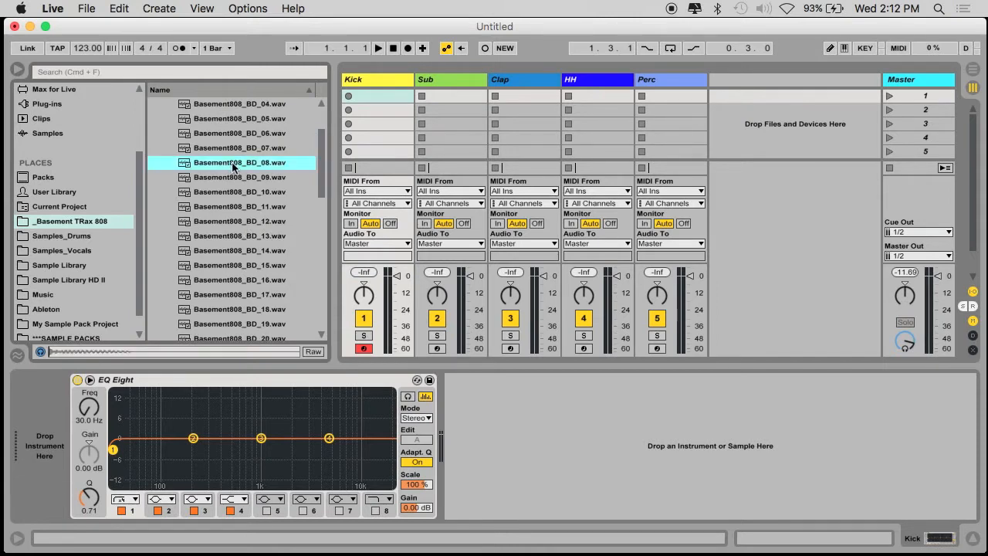
left_click(223, 193)
left_click(220, 270)
scroll(227, 316, "down", 9)
left_click(248, 236)
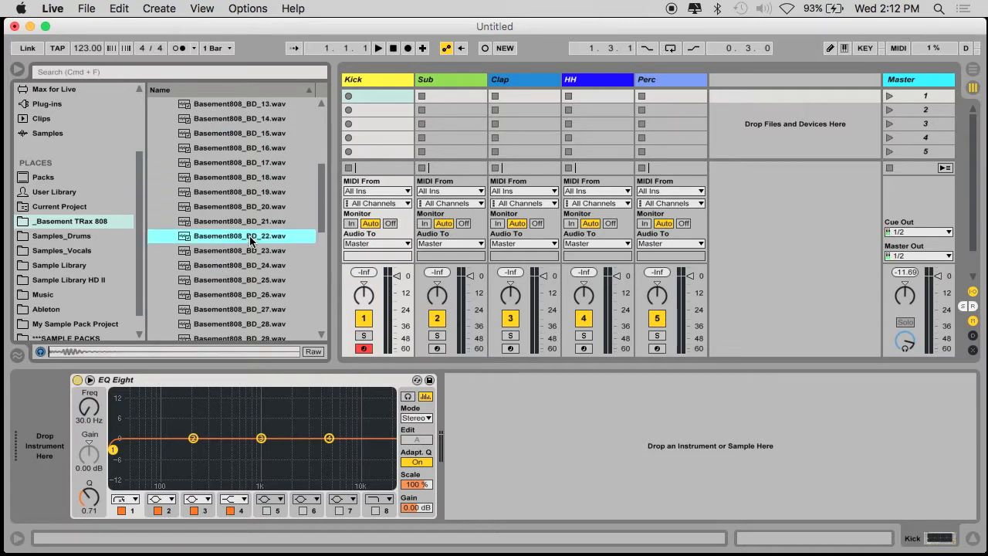
left_click(214, 264)
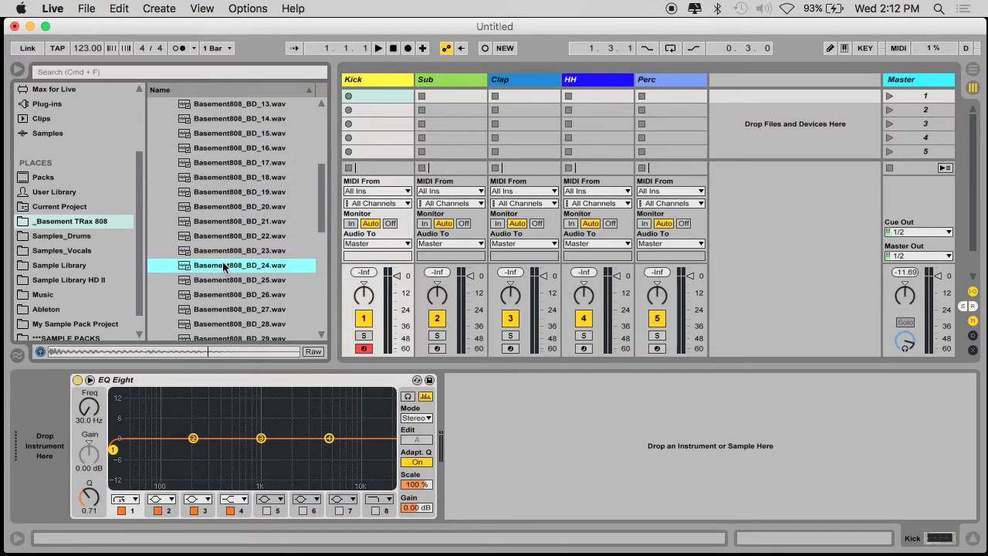
- Load Basement808_BD_24.wav onto the Kick track and create an empty MIDI clip in its first slot
left_click(383, 81)
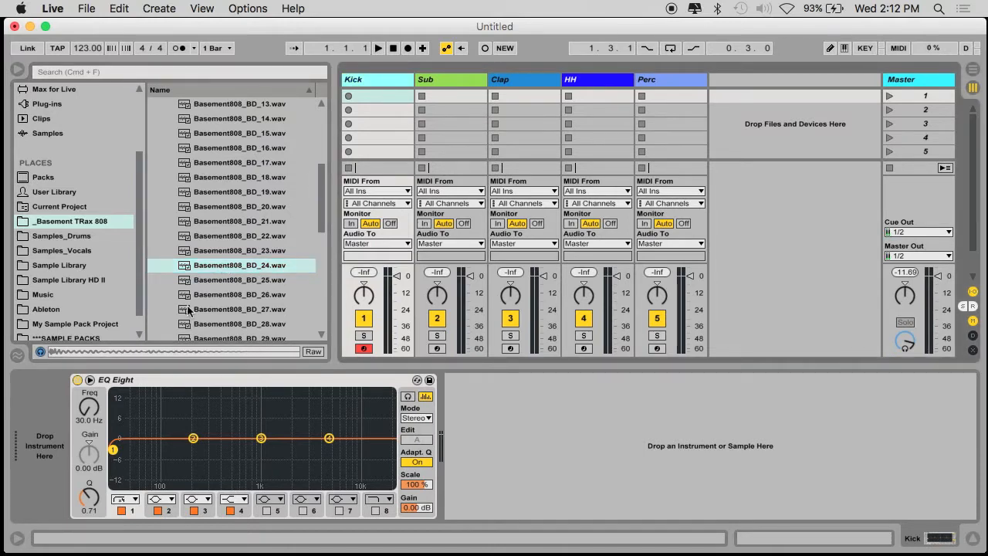
left_click_drag(186, 266, 41, 466)
double_click(372, 94)
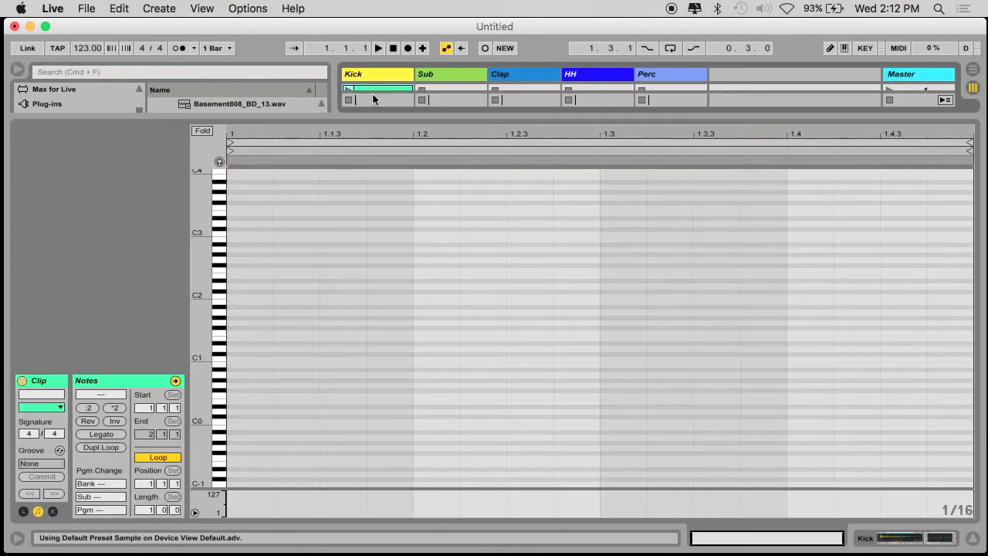
- Add a C3 note three sixteenths long on each of the four beats of the Kick clip
left_click_drag(201, 266, 216, 279)
double_click(240, 265)
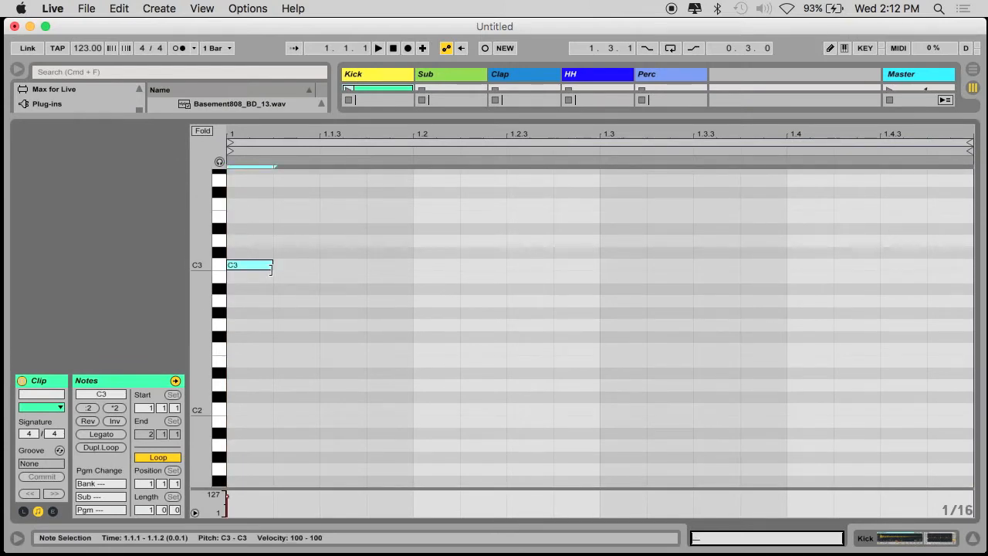
left_click_drag(273, 265, 503, 274)
left_click_drag(271, 265, 659, 270)
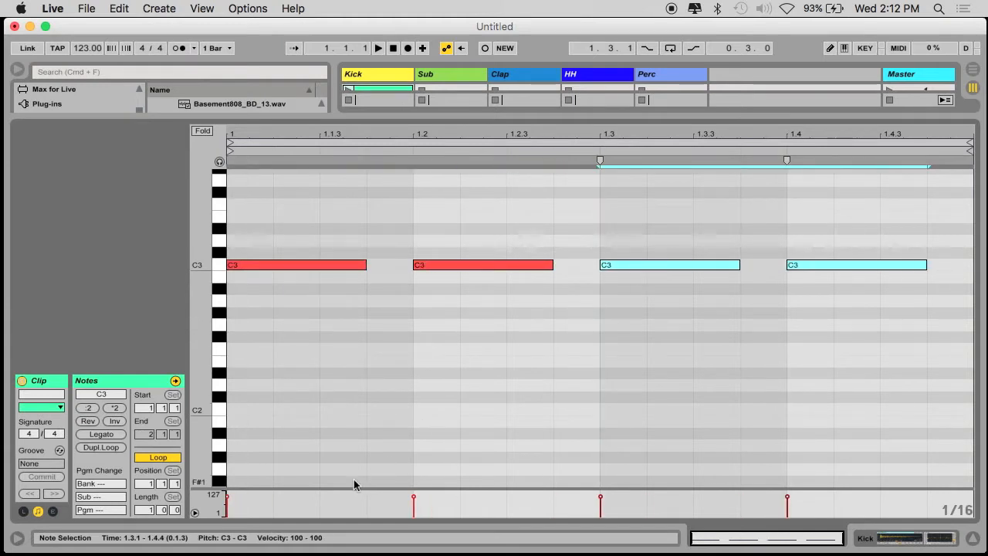
- Raise all kick note velocities to 127, then lower the second note slightly and the fourth to about 103
left_click_drag(352, 486, 350, 384)
key("super+a")
left_click_drag(340, 265, 340, 247)
left_click(386, 410)
left_click_drag(413, 386, 414, 407)
left_click(785, 387)
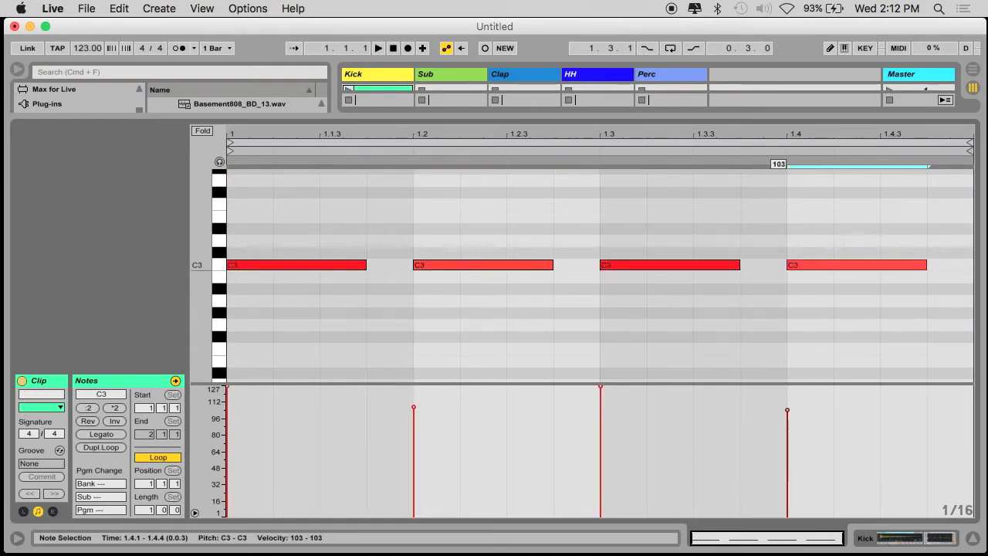
left_click(785, 386)
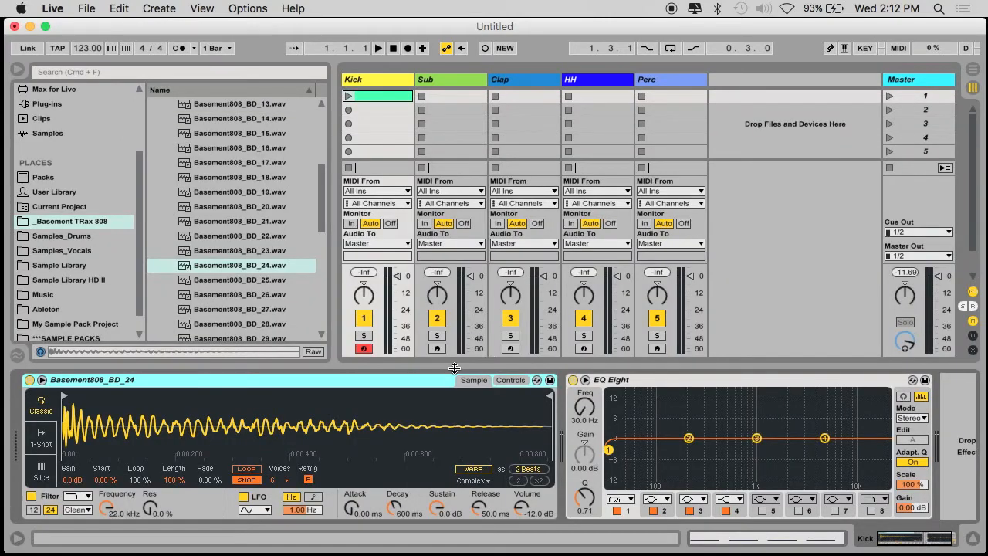
- Set the Kick sampler's LFO amounts to 2% volume and 2% pitch, with a rate of 0.08 Hz
left_click(510, 380)
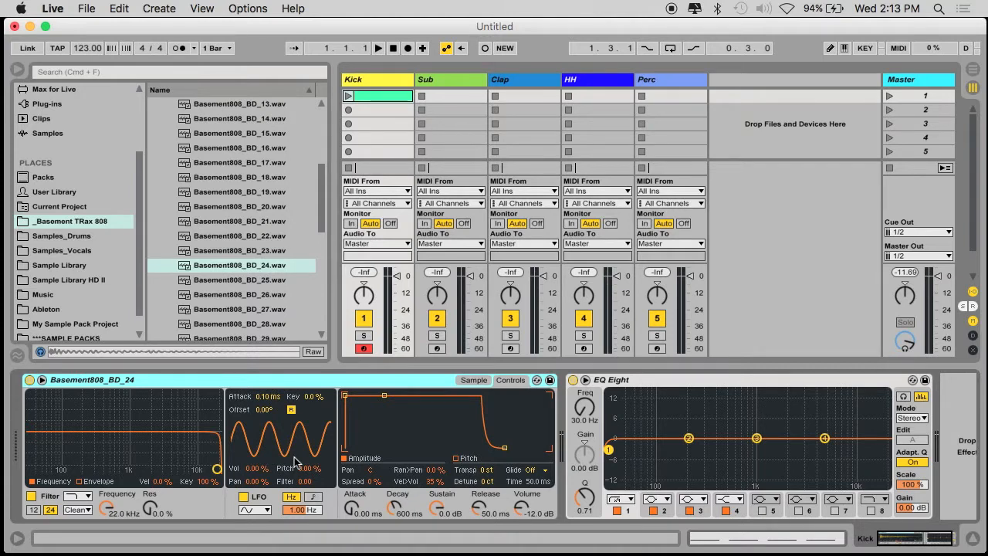
left_click(251, 469)
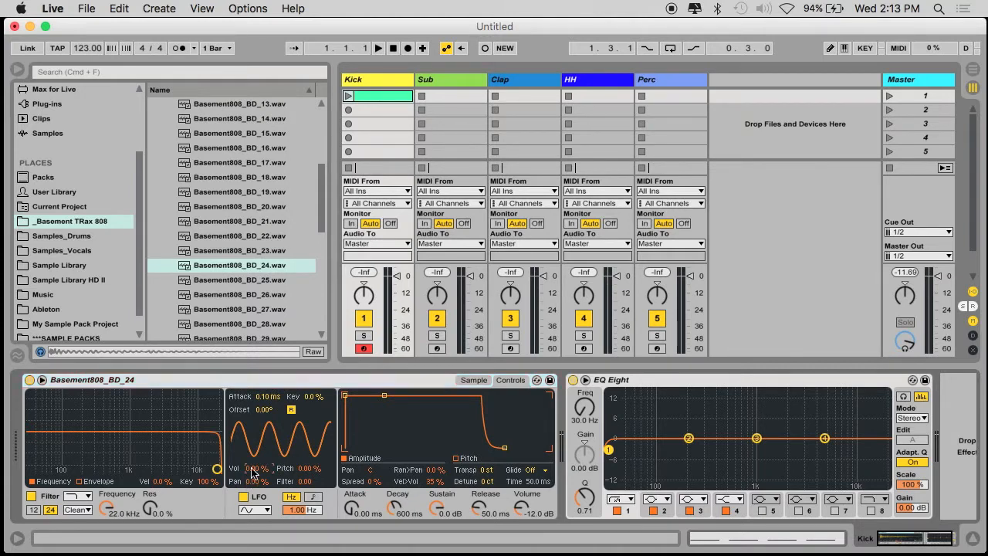
type("2")
key("Return")
left_click(301, 510)
mouse_move(301, 510)
left_mouse_down()
mouse_move(301, 543)
mouse_move(301, 516)
left_mouse_up()
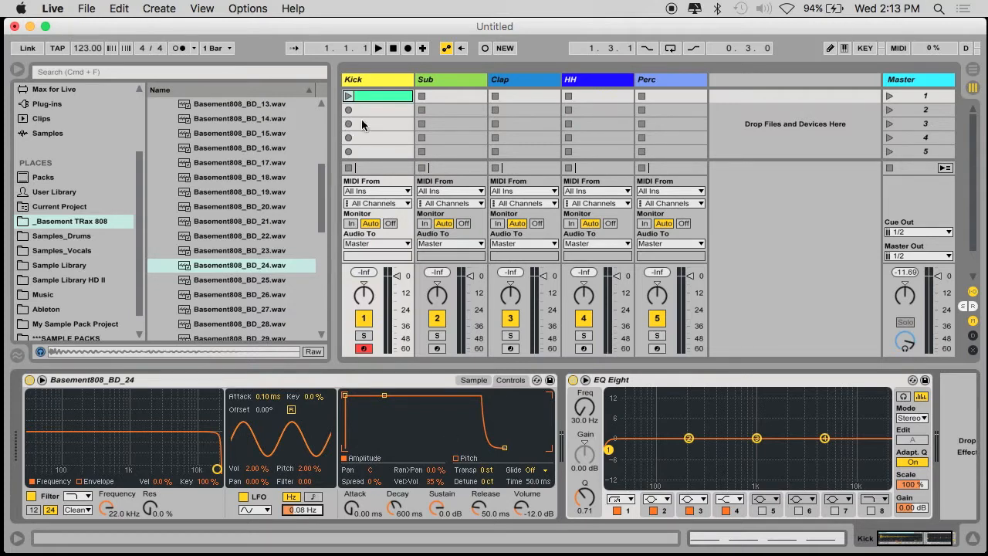
- Lower the Kick sampler's sustain to -inf dB and play the Kick clip to check the sound
left_click(347, 97)
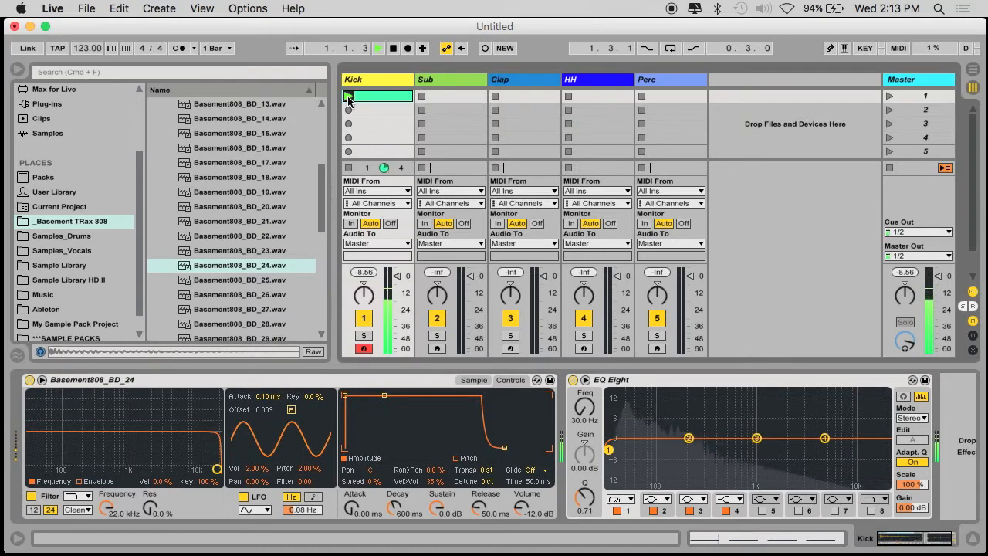
left_click(472, 380)
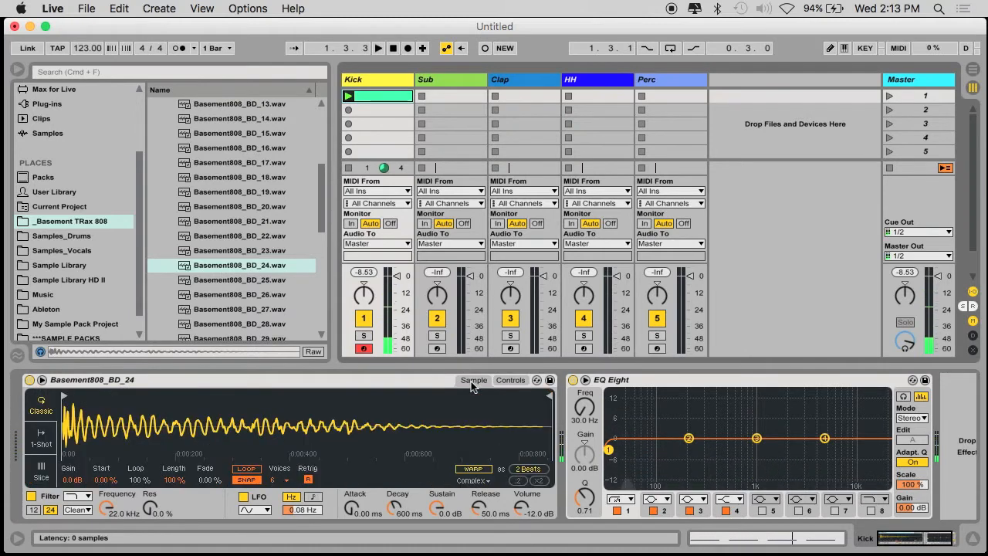
left_click_drag(437, 508, 437, 549)
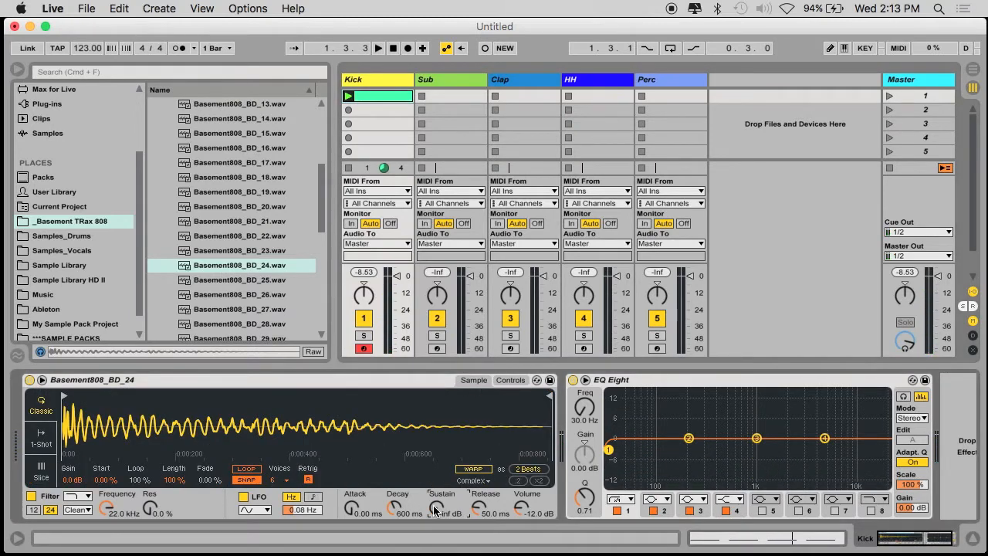
key("space")
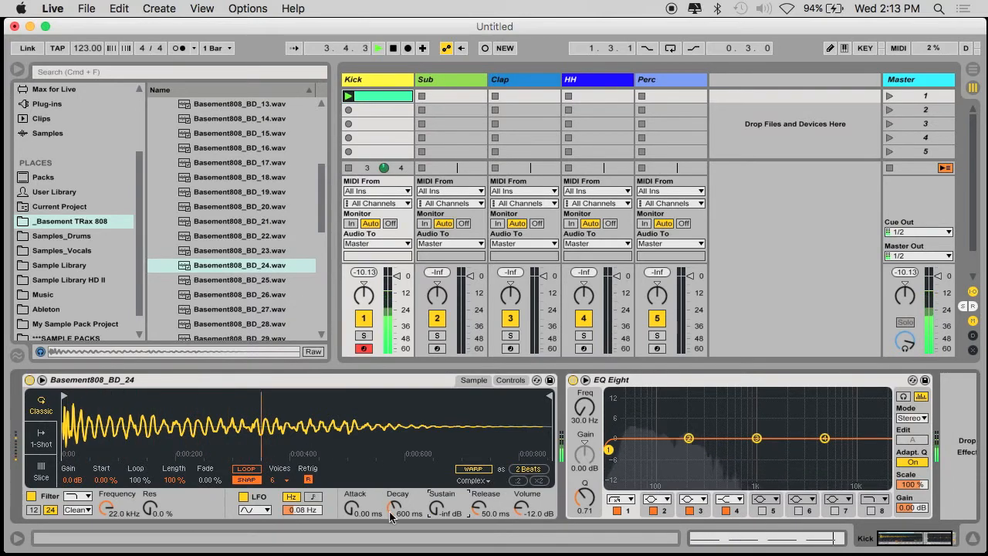
key("space")
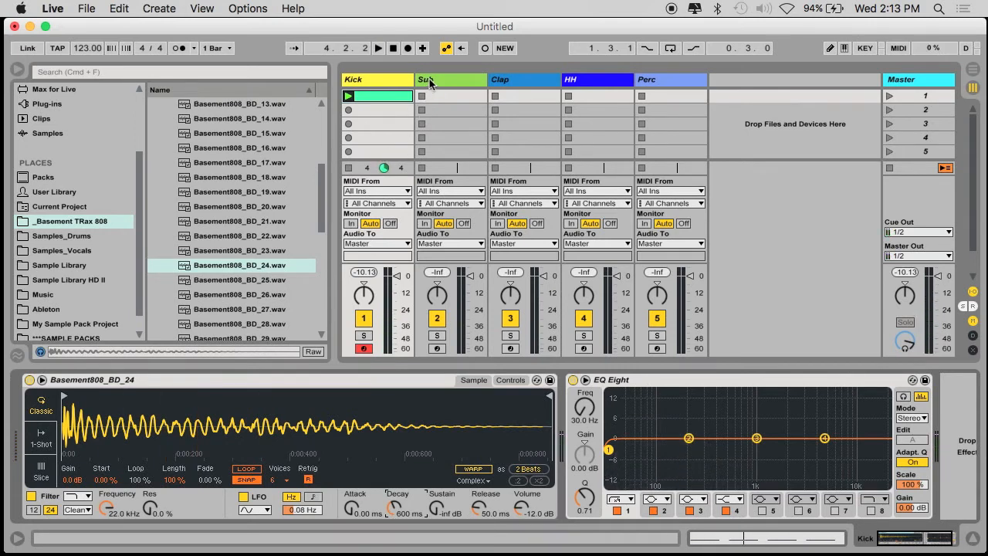
- Load Basement808_BD_24.wav onto the Sub track and move its sample start to about 0:00:325
left_click(376, 83)
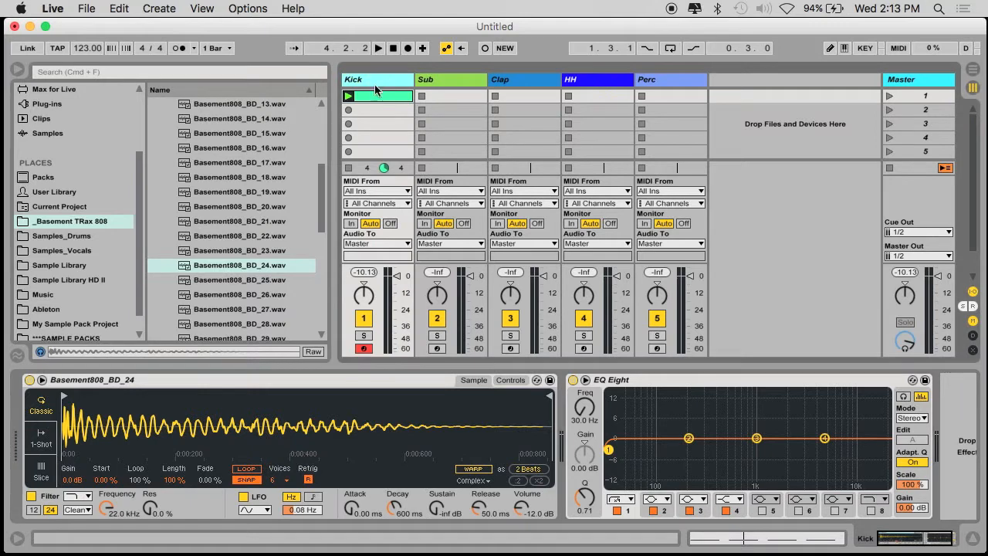
left_click_drag(182, 270, 61, 439)
left_click(450, 80)
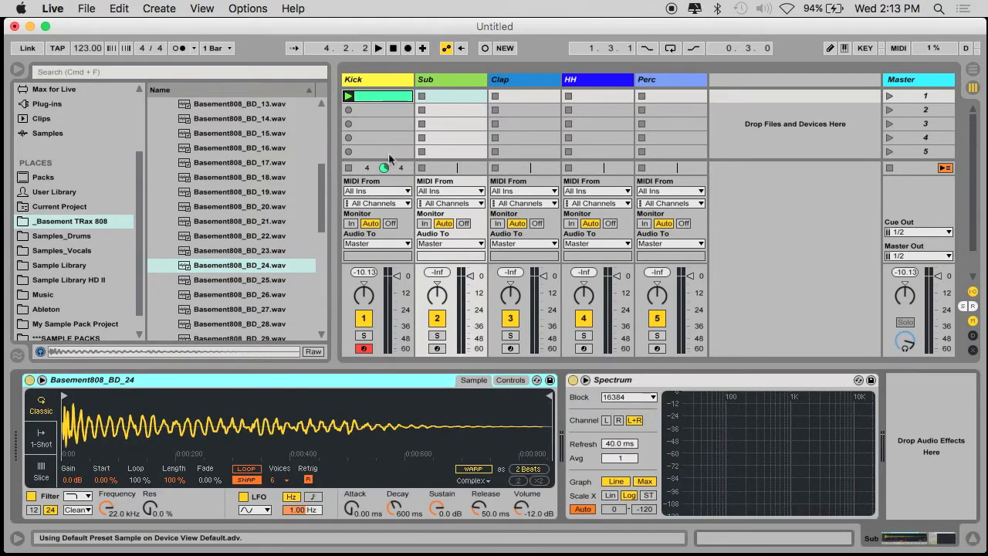
mouse_move(66, 406)
left_mouse_down()
mouse_move(248, 407)
mouse_move(249, 506)
left_mouse_up()
left_click_drag(206, 397, 246, 396)
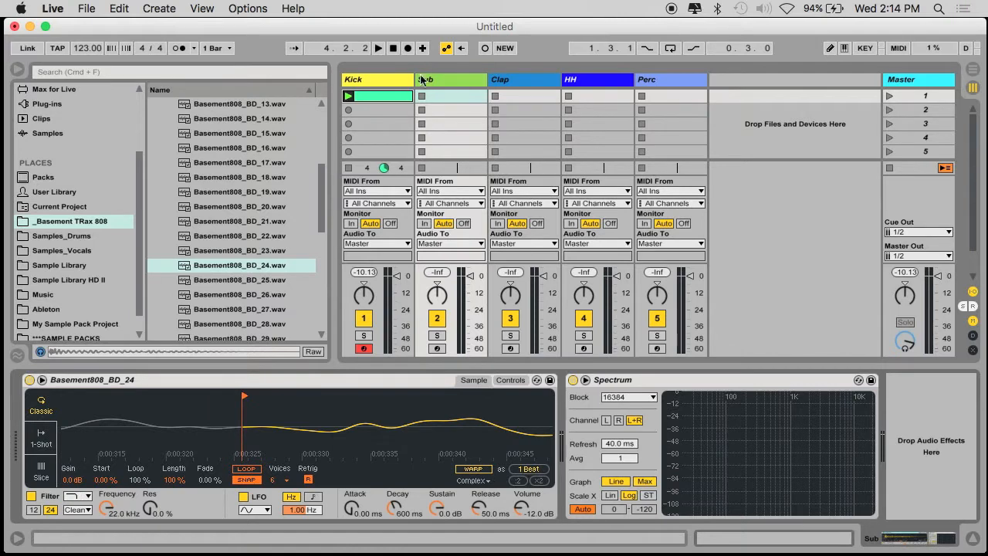
- Create a clip in the Sub track's first slot with sixteenth C3 notes at 1.1.2, 1.1.4, 1.3.2 and 1.3.4
double_click(442, 96)
left_click_drag(204, 309, 255, 312)
double_click(301, 321)
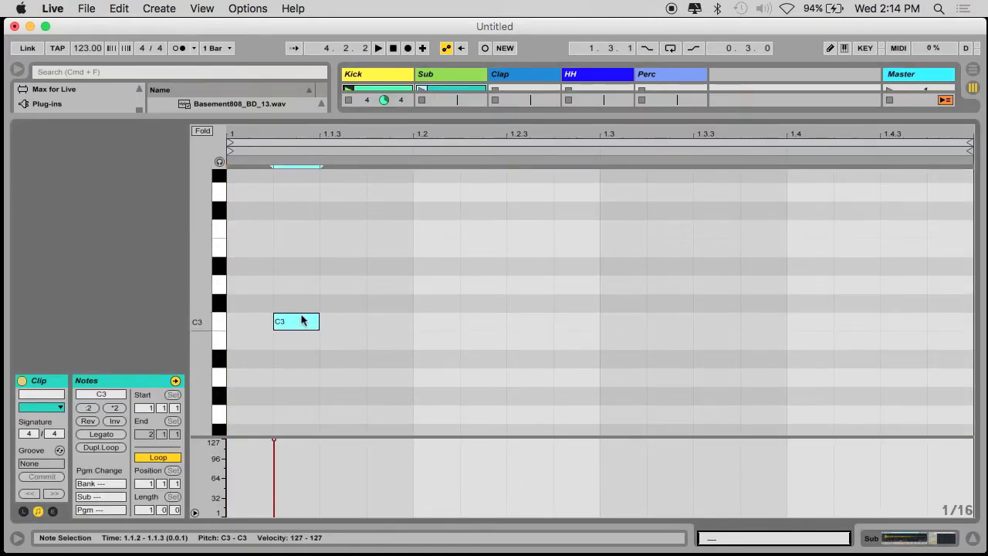
double_click(393, 320)
left_click_drag(417, 298, 674, 321)
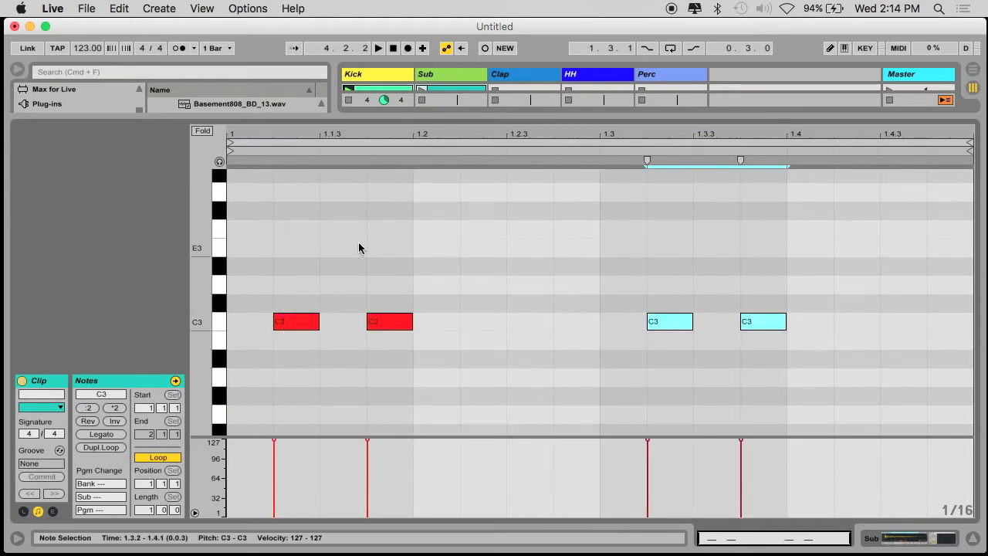
left_click_drag(491, 290, 335, 410)
key("Right")
key("Right")
key("Left")
key("Left")
left_click_drag(626, 295, 790, 355)
key("Right")
key("Left")
- Shift the second C3 note of the Sub clip one sixteenth later to beat 1.2 and close the note editor
left_click_drag(515, 295, 346, 360)
key("Right")
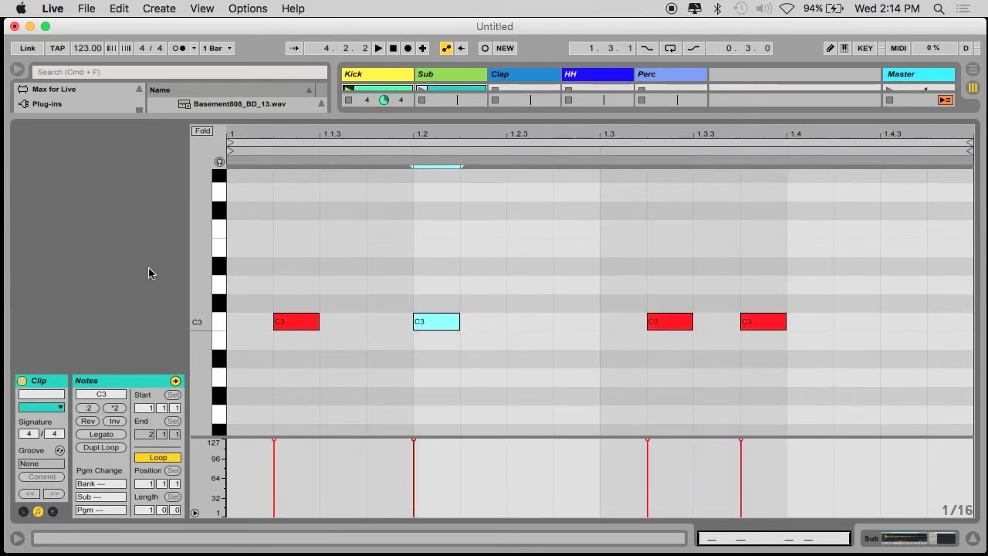
key("super+alt+l")
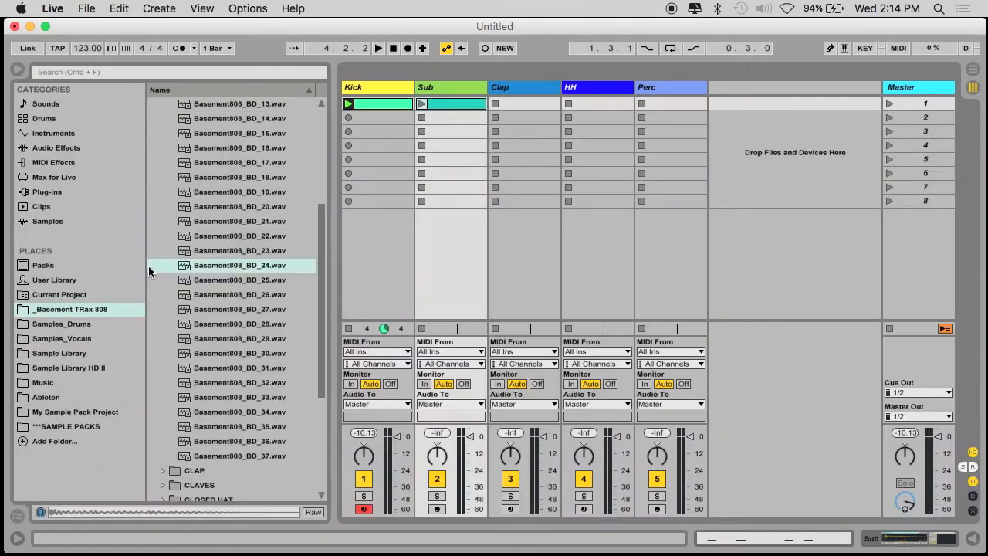
- Play the Sub clip with the kick and set the Sub sampler's attack to 65.9 ms and release to 112 ms
left_click(422, 104)
key("super+alt+l")
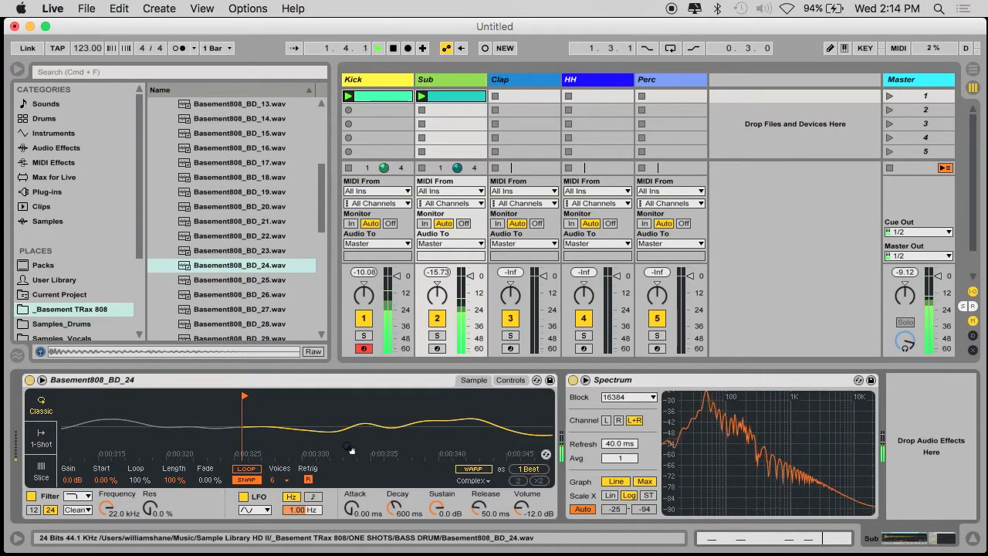
left_click_drag(352, 508, 352, 490)
left_click_drag(484, 509, 484, 498)
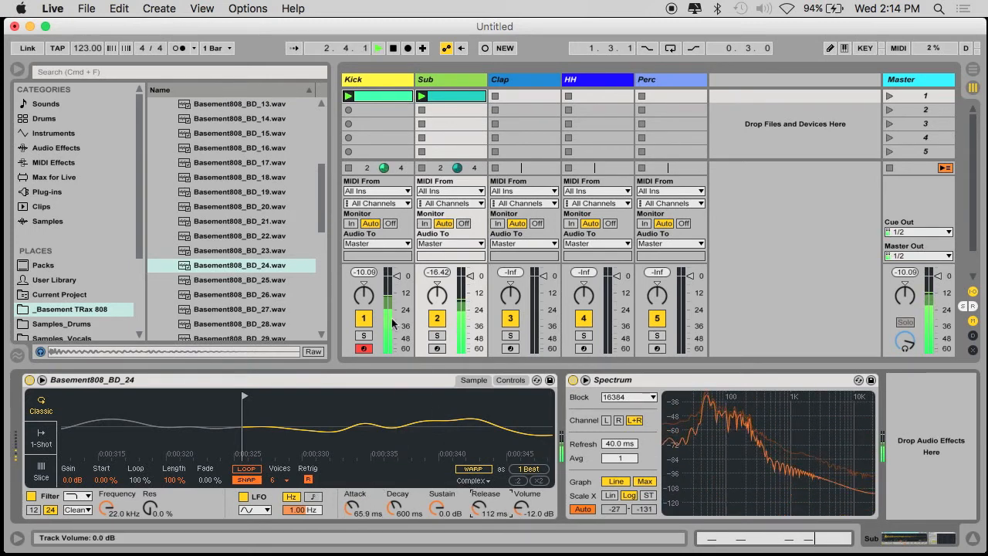
key("space")
- Insert a new audio track directly after the Sub track
left_click(388, 86)
left_click(434, 85)
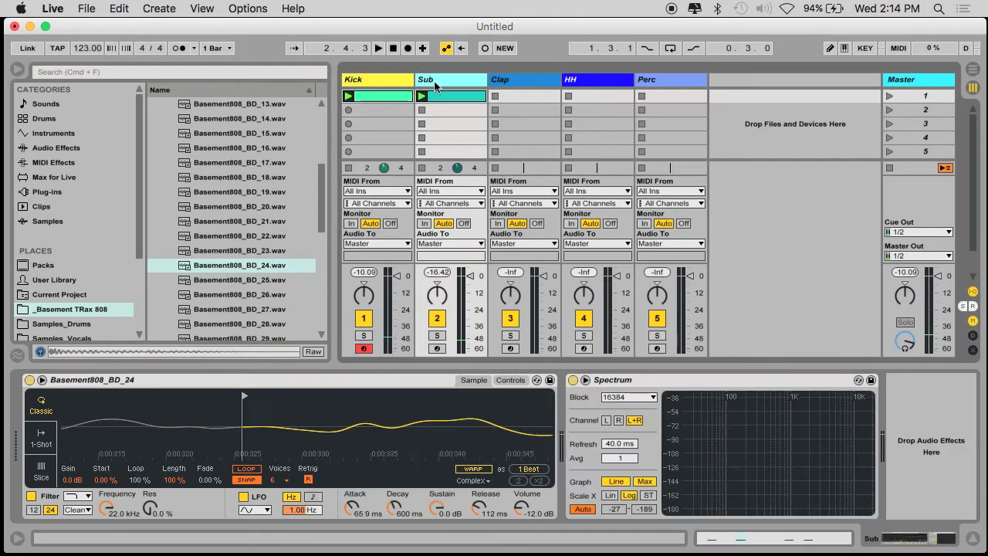
key("super+t")
left_click(433, 82)
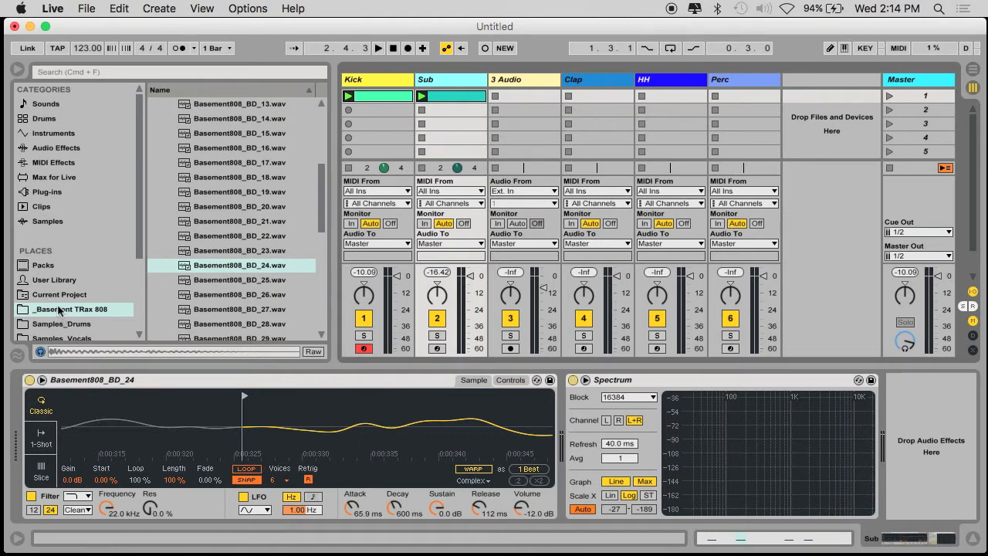
- Add the Techno Kick God rack from the User Library to the Sub track and close its plug-in windows
left_click(55, 281)
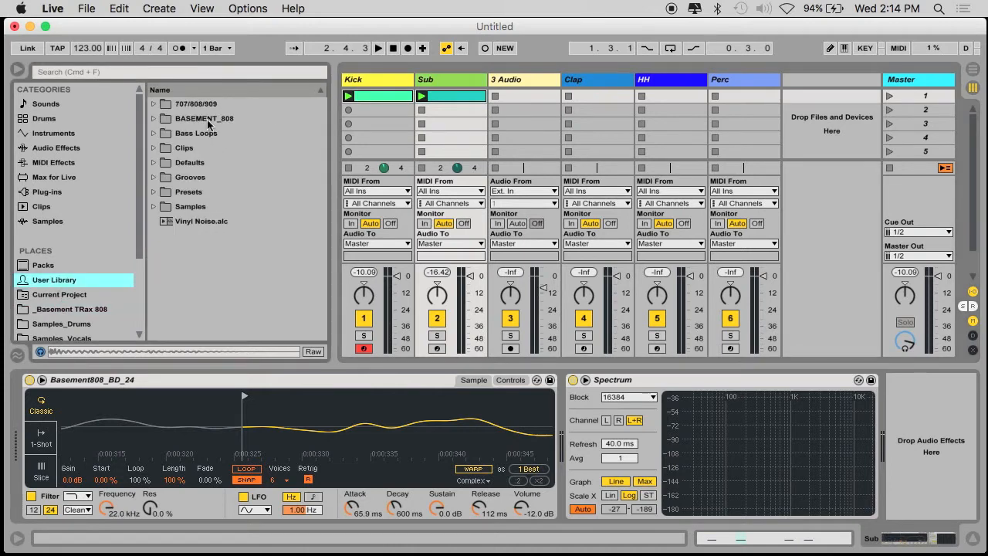
left_click(155, 192)
left_click(163, 207)
scroll(178, 231, "down", 5)
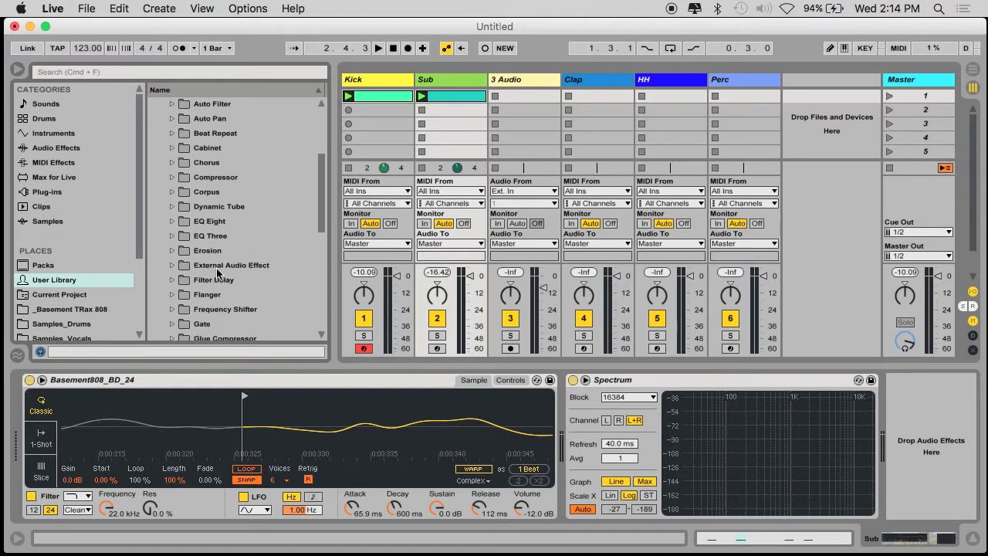
scroll(217, 219, "up", 4)
left_click(216, 194)
scroll(224, 247, "down", 10)
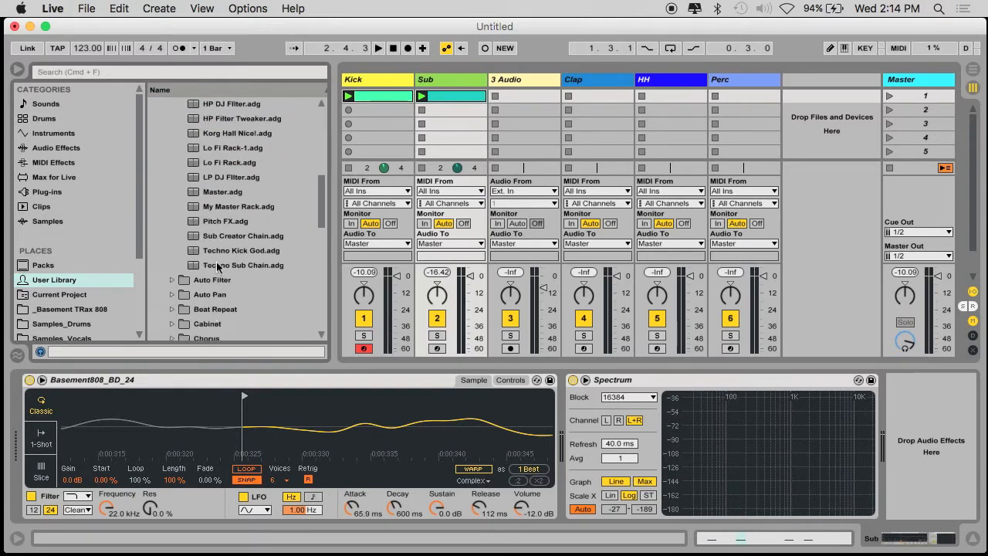
left_click(249, 192)
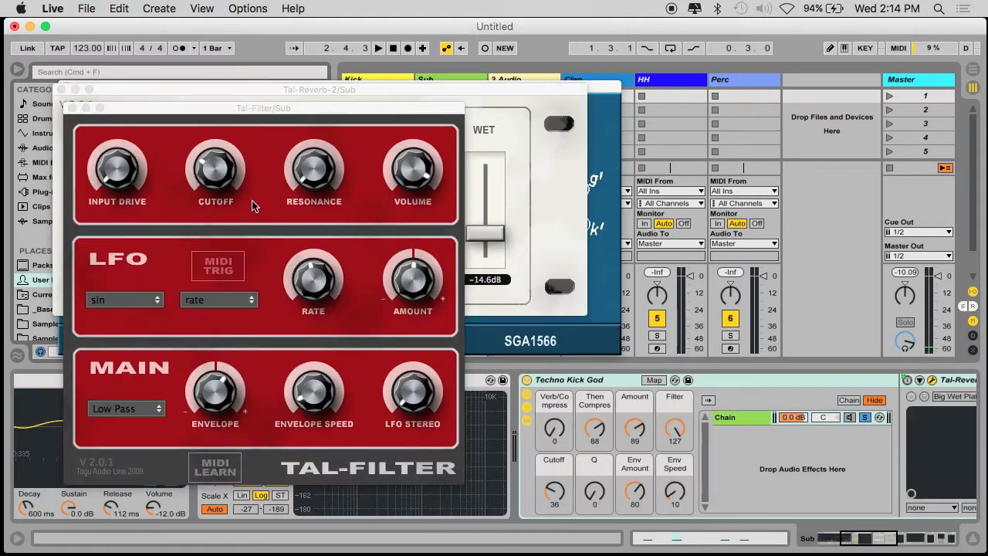
left_click(72, 108)
left_click(61, 91)
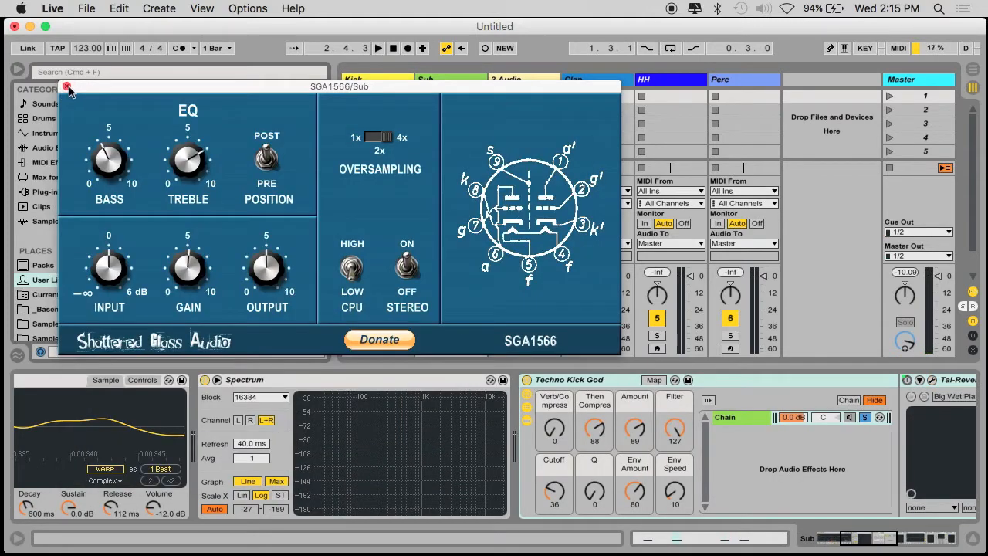
left_click(61, 83)
scroll(676, 434, "right", 2)
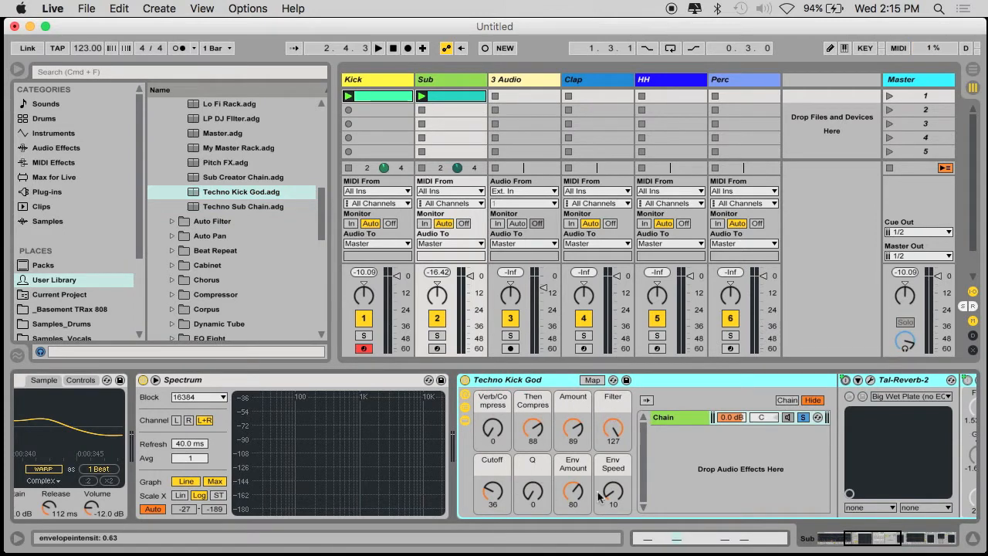
- Set the Verb/Compress macro of the Sub track's Techno Kick God rack to 82 and play the track soloed
left_click(488, 399)
left_click_drag(492, 428, 493, 363)
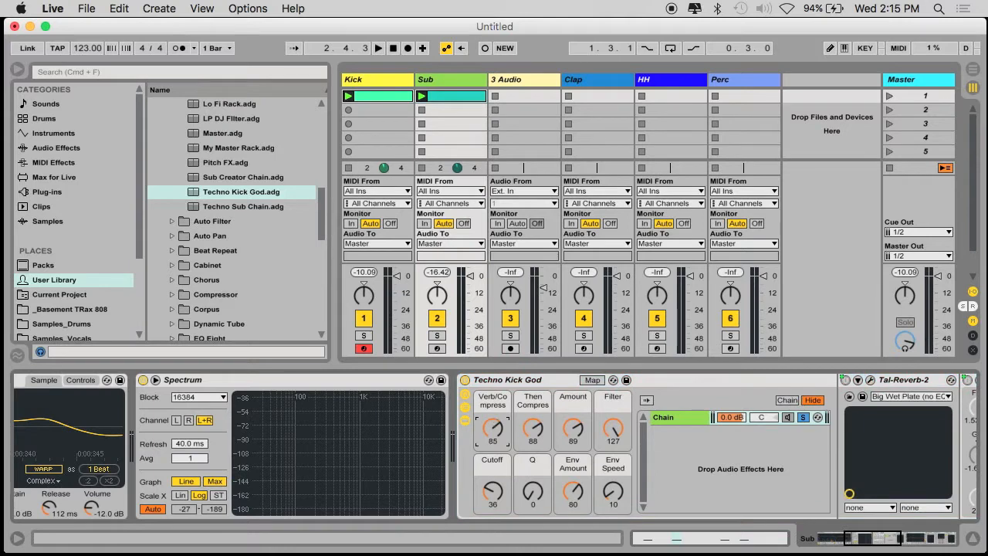
left_click(437, 336)
key("space")
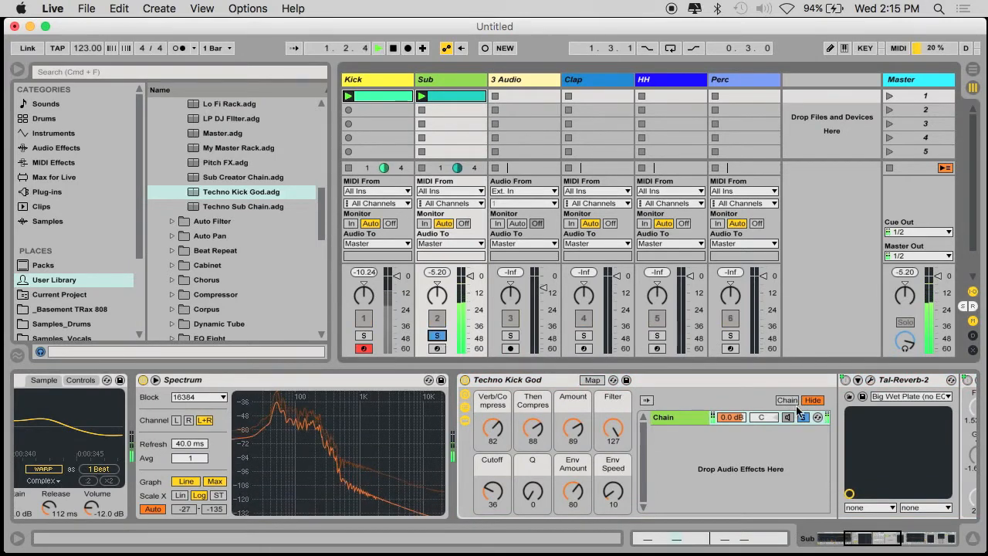
- Reduce the Tal-Reverb-2 room size in the Sub track's rack to 0.34 and close the plug-in window
left_click(870, 380)
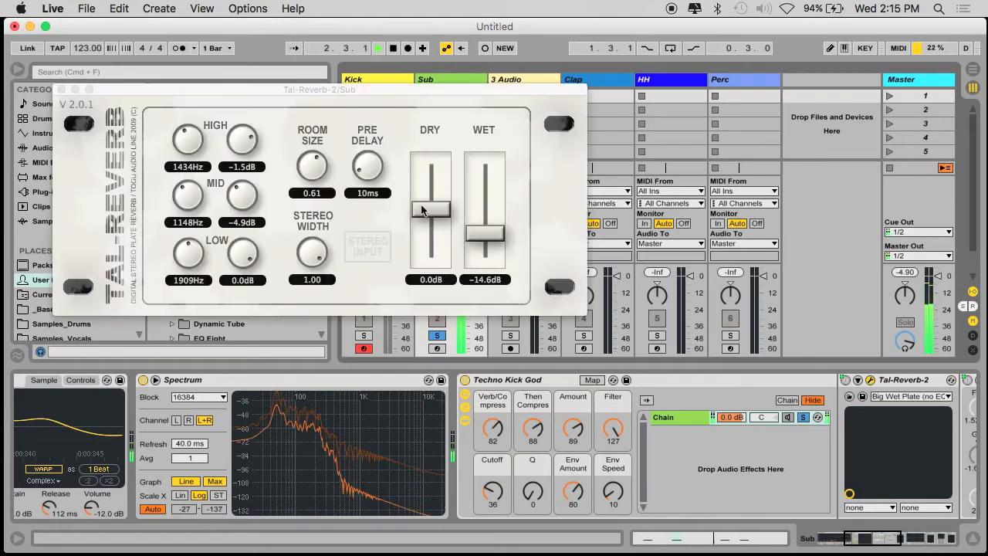
left_click_drag(312, 166, 300, 219)
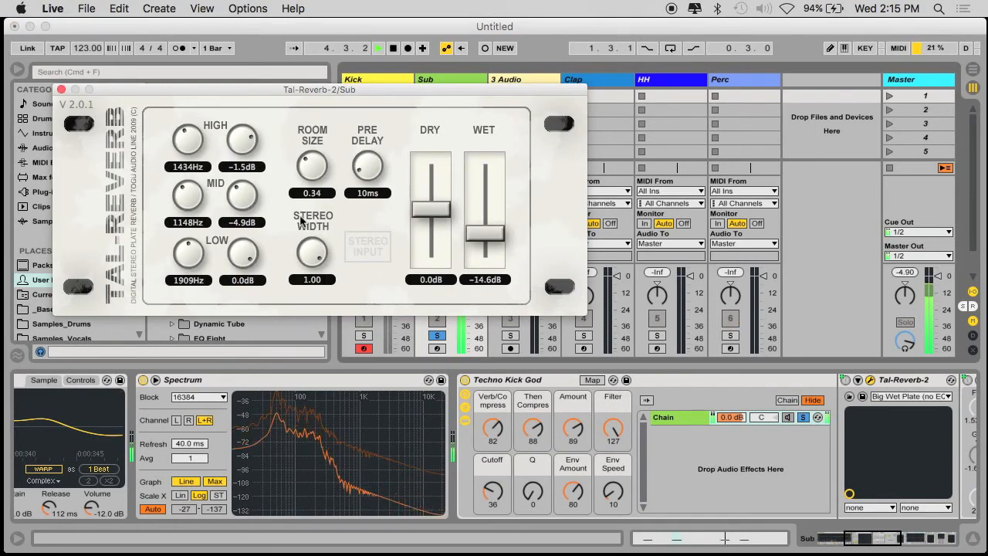
left_click(61, 90)
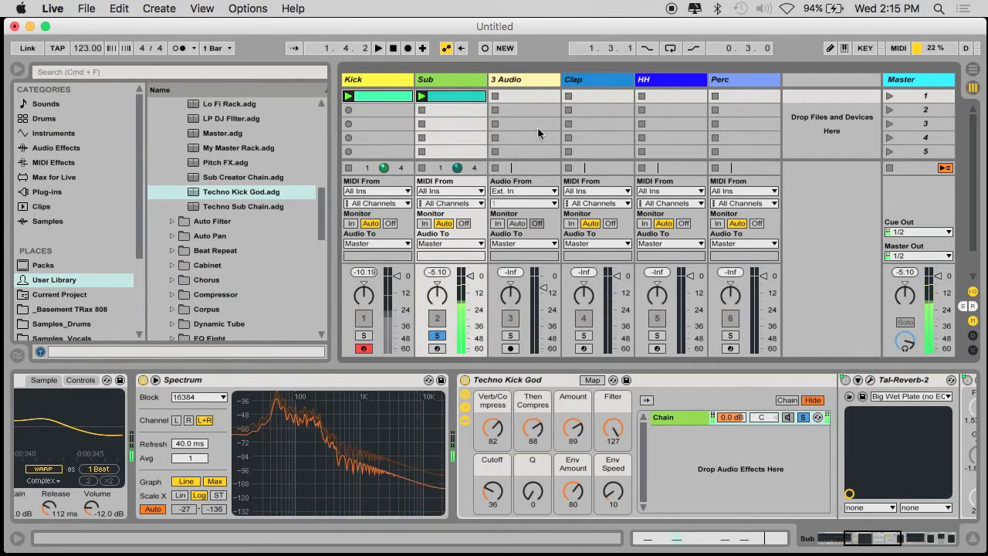
- Arm the 3 Audio track with Resampling as its input and record the soloed Sub into its first slot
left_click(527, 81)
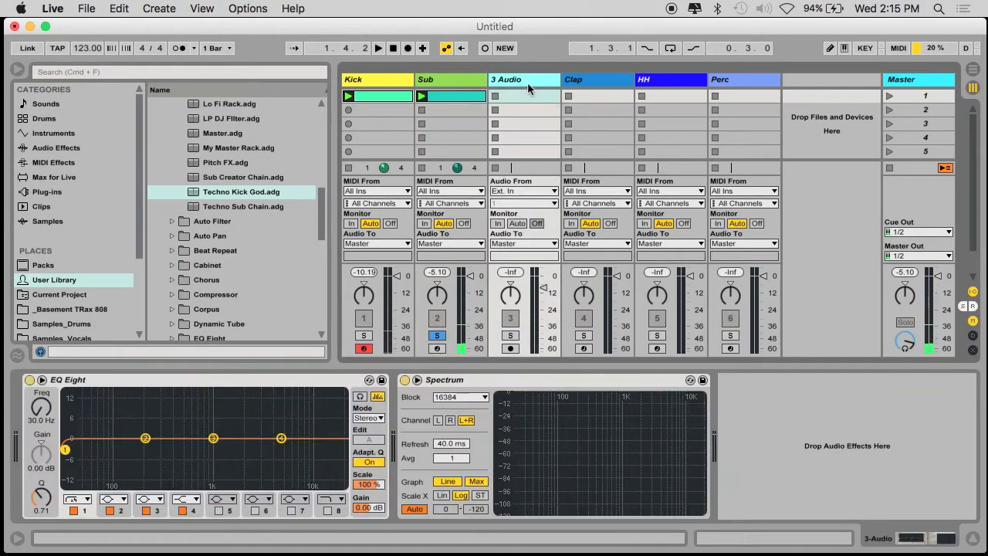
left_click(507, 192)
left_click(506, 225)
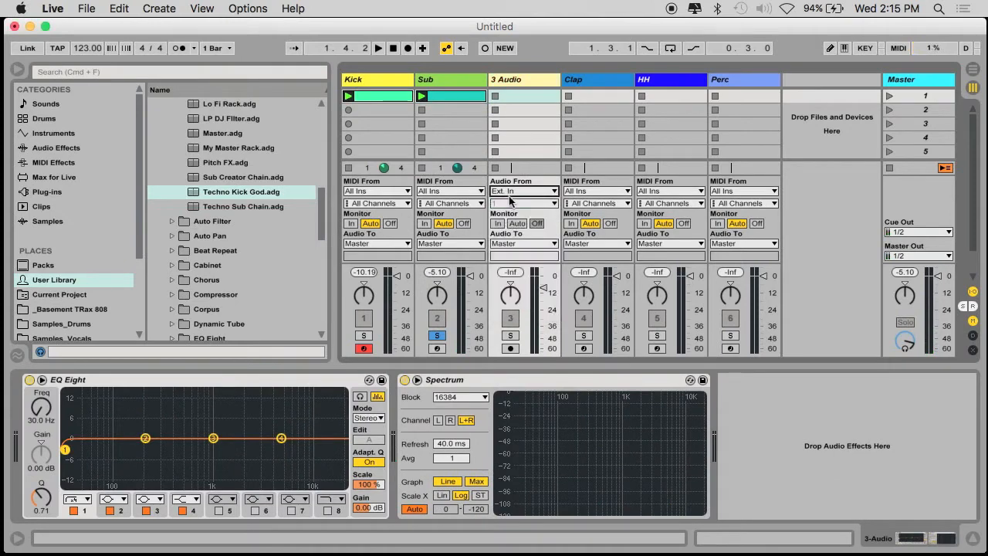
left_click(510, 192)
left_click(509, 230)
left_click(510, 348)
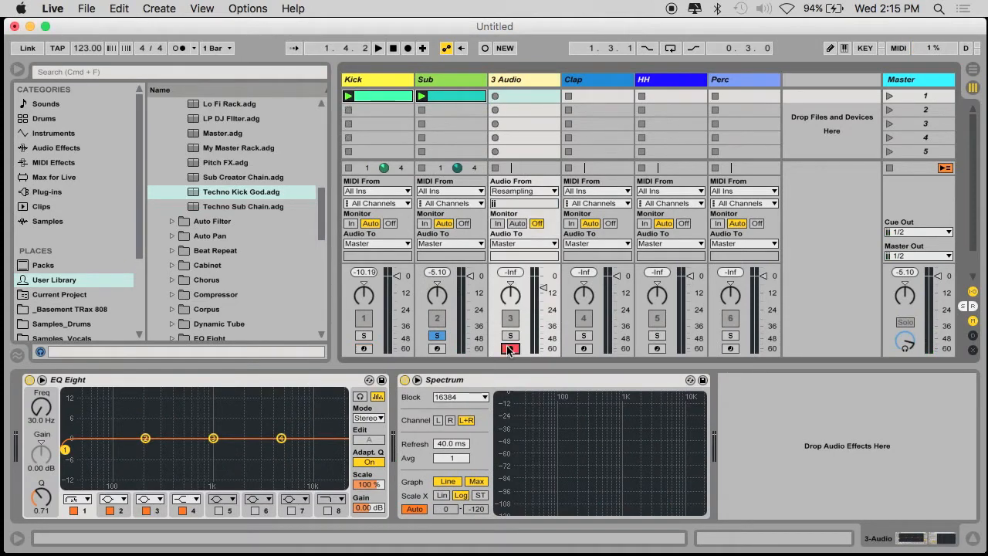
left_click(496, 97)
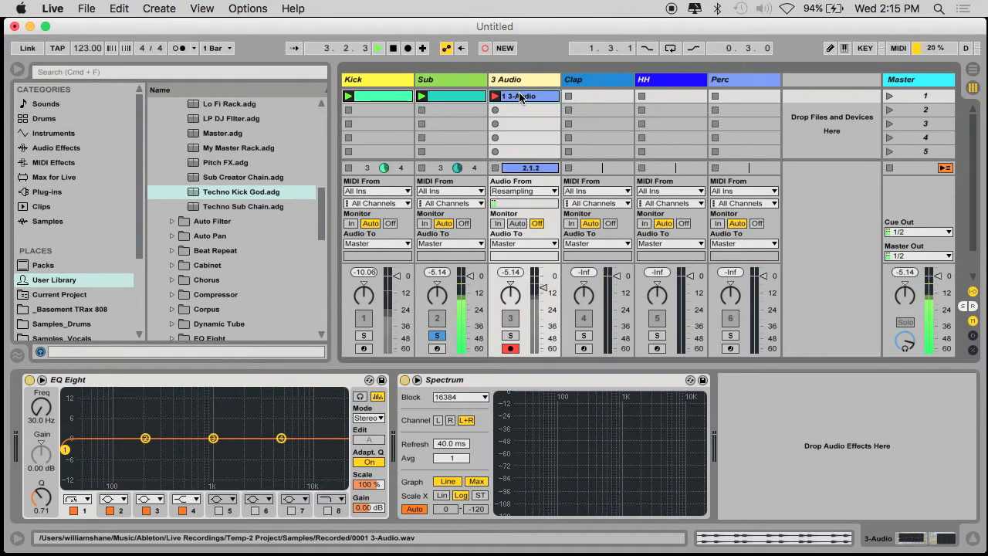
left_click(520, 97)
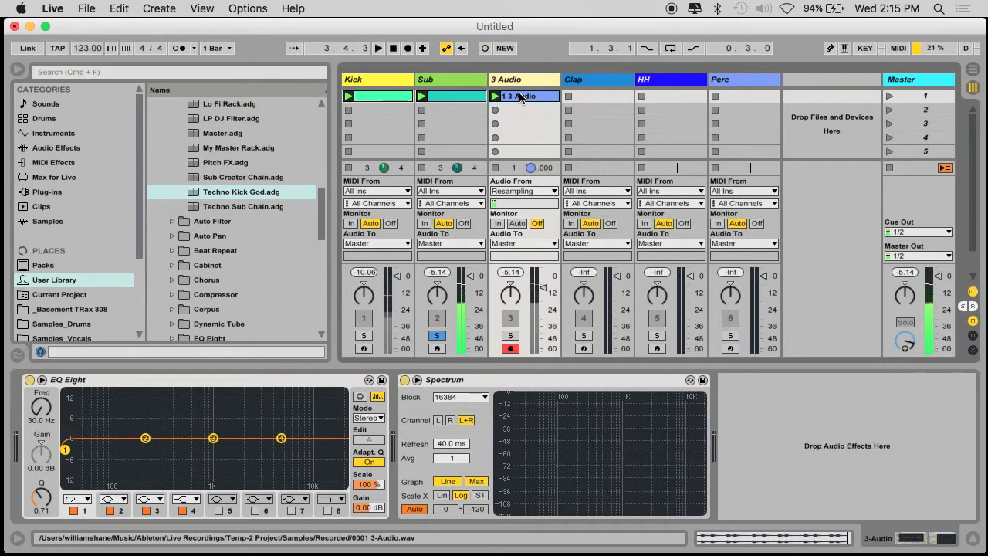
- Delete the Sub track and shorten the recorded clip's loop to two bars
left_click(452, 81)
key("Delete")
double_click(454, 96)
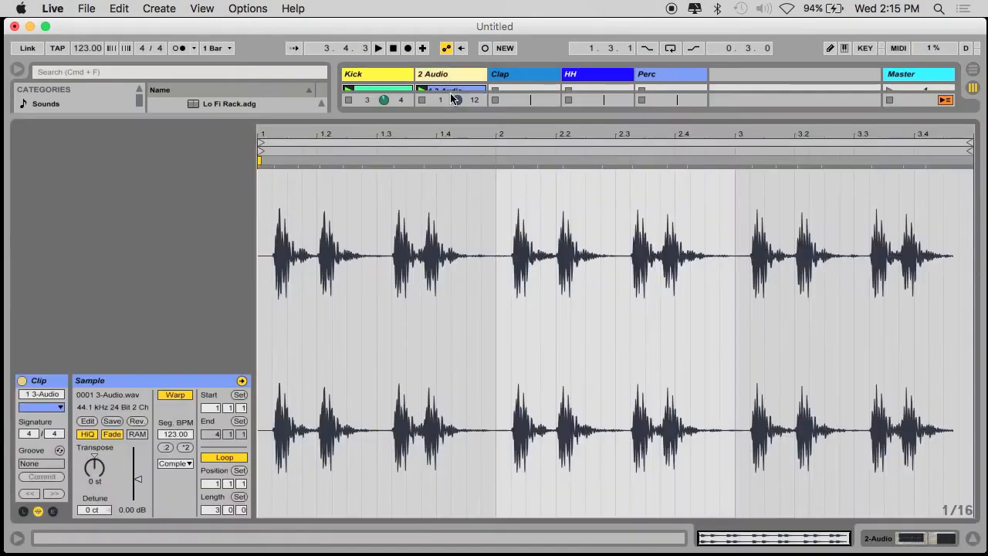
mouse_move(931, 160)
left_mouse_down()
mouse_move(718, 176)
mouse_move(734, 179)
left_mouse_up()
key("super+alt+l")
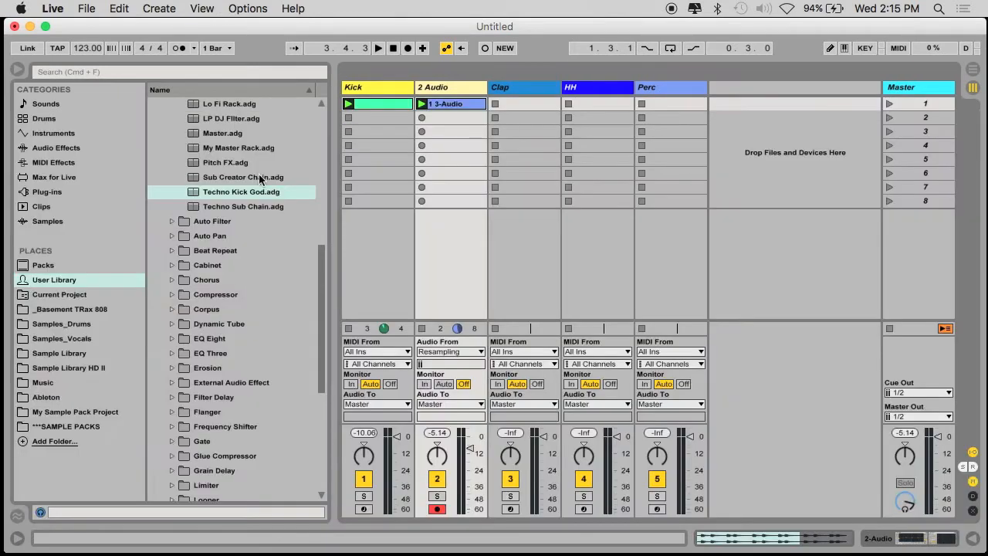
- Add the Techno Kick God rack to the 2 Audio track and close its plug-in windows
left_click(193, 195)
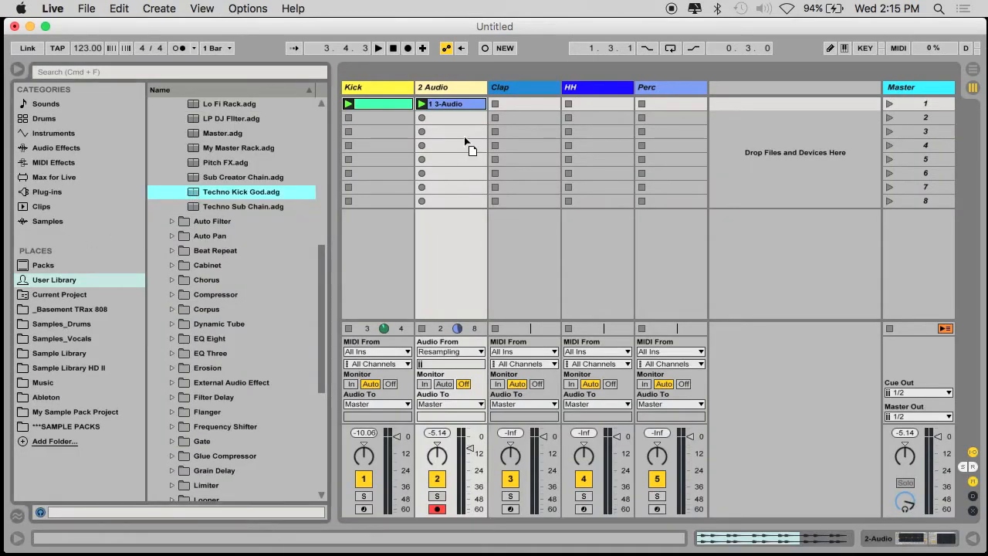
key("Return")
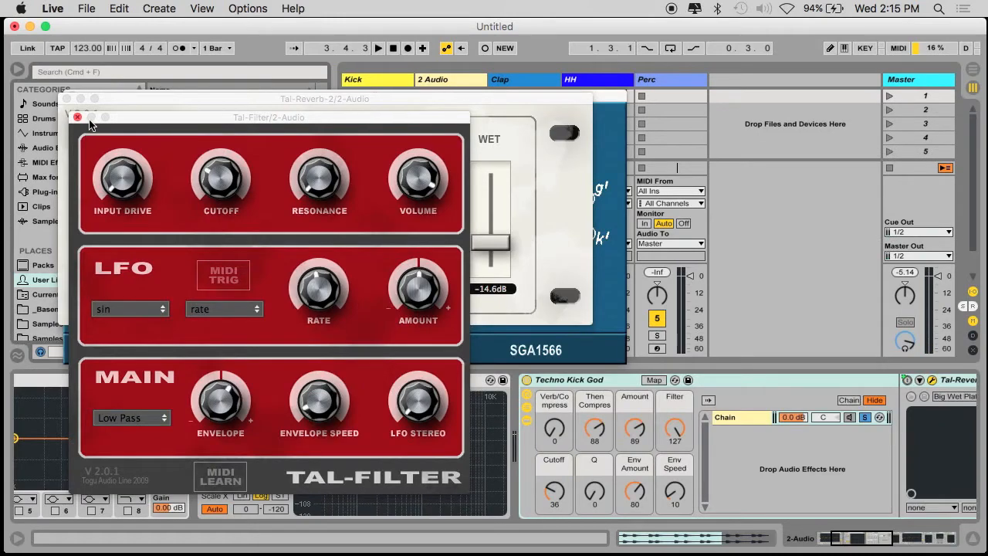
left_click(77, 118)
left_click(68, 100)
left_click(67, 98)
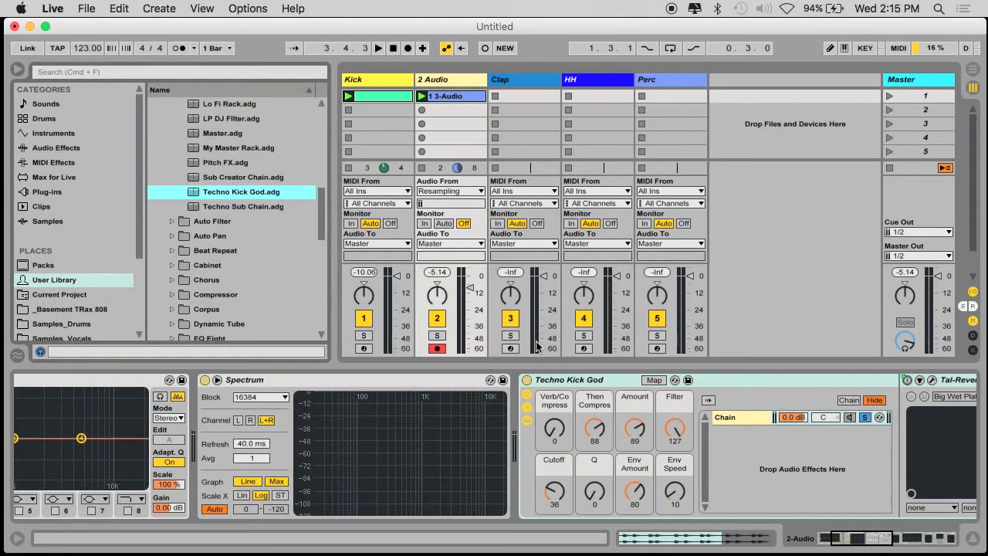
- Play the resampled clip with the kick and set the Cutoff macro of the 2 Audio track's rack to 32
left_click(555, 426)
key("space")
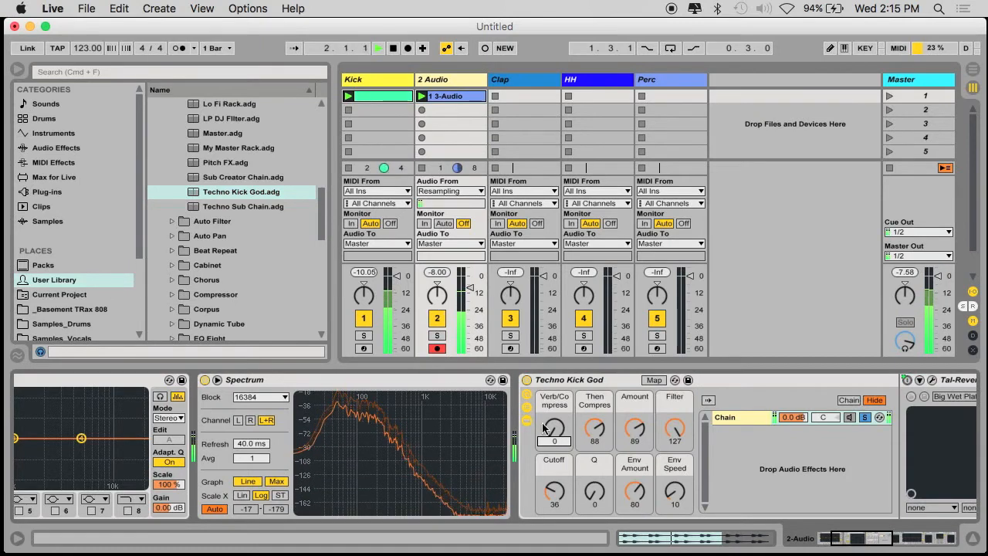
left_click_drag(538, 485, 559, 490)
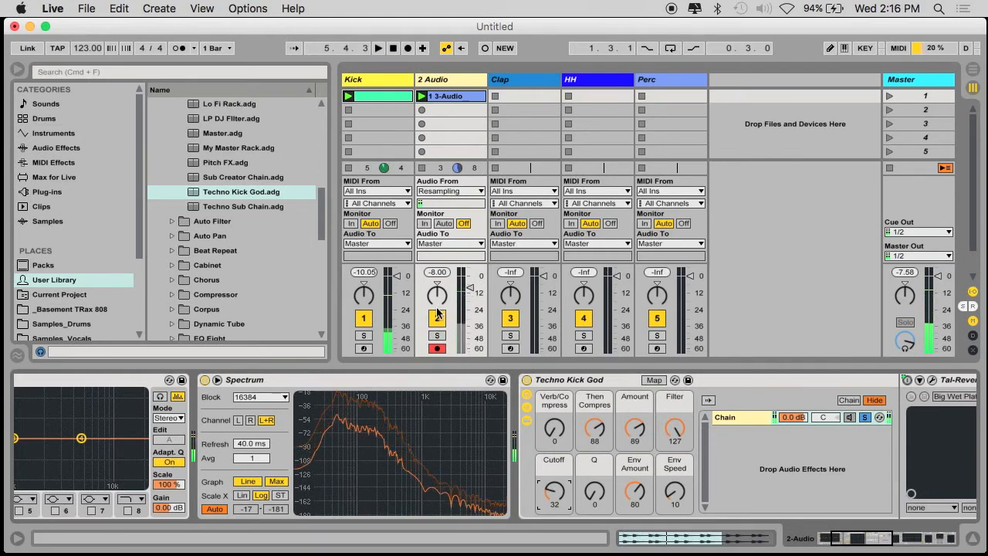
key("space")
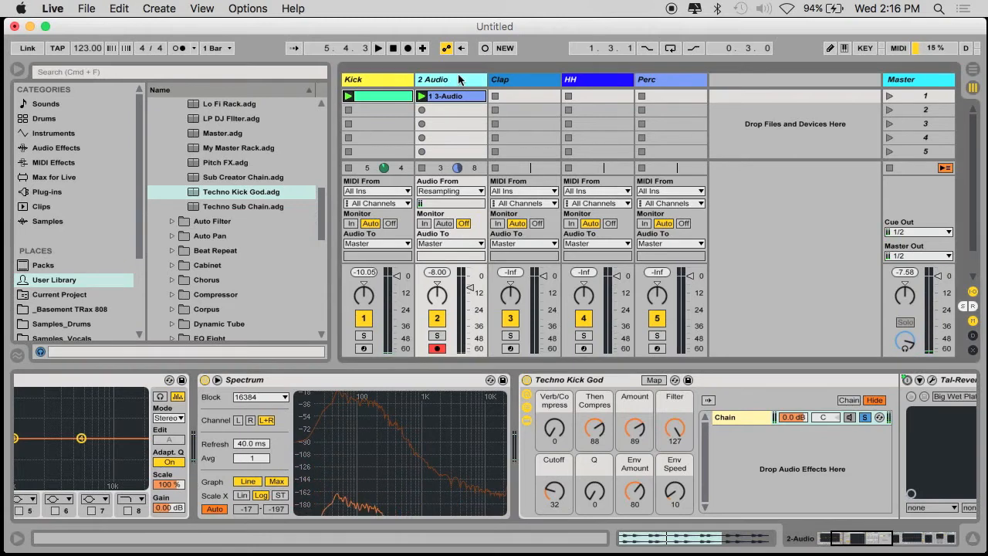
- Insert an audio track after 2 Audio, arm it and set its input to Resampling
key("super+t")
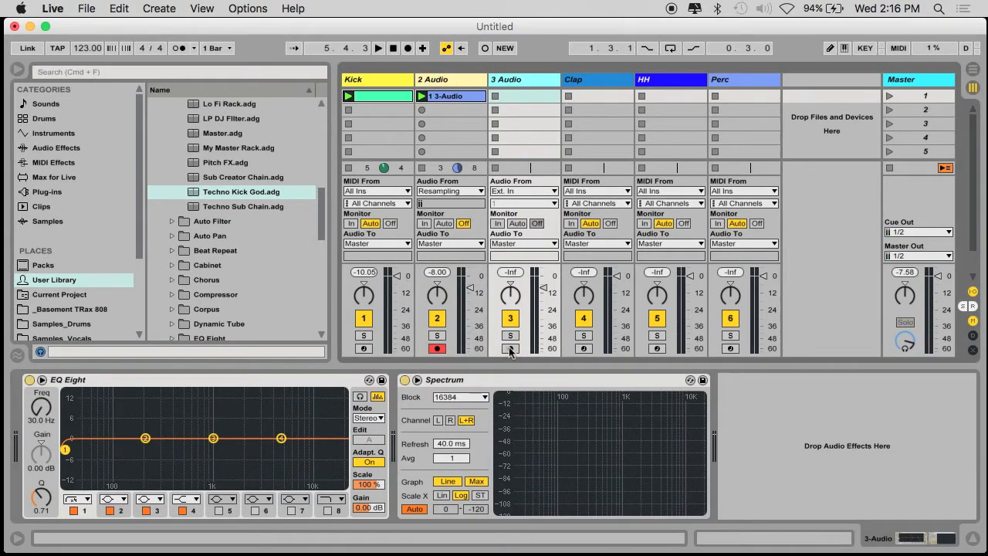
left_click(509, 348)
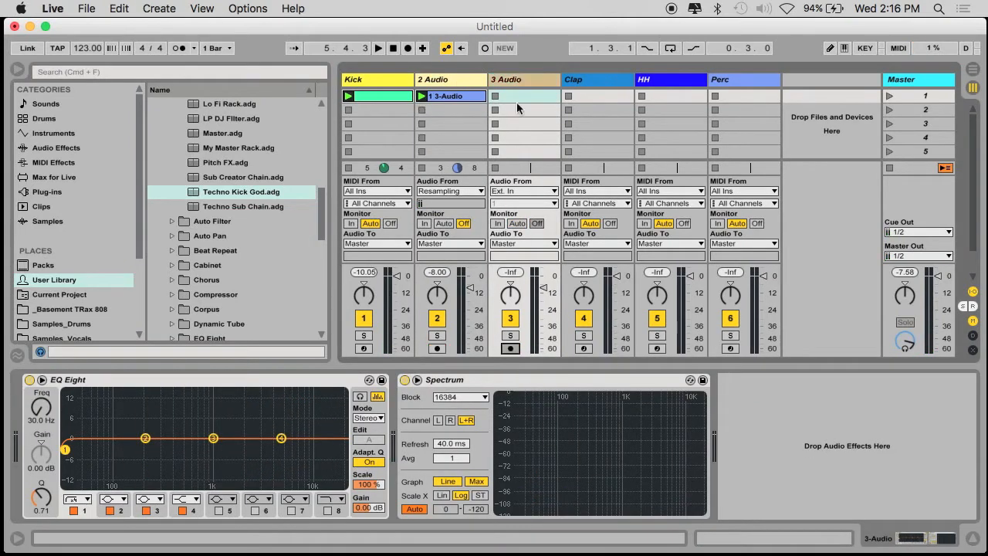
left_click(507, 191)
left_click(507, 230)
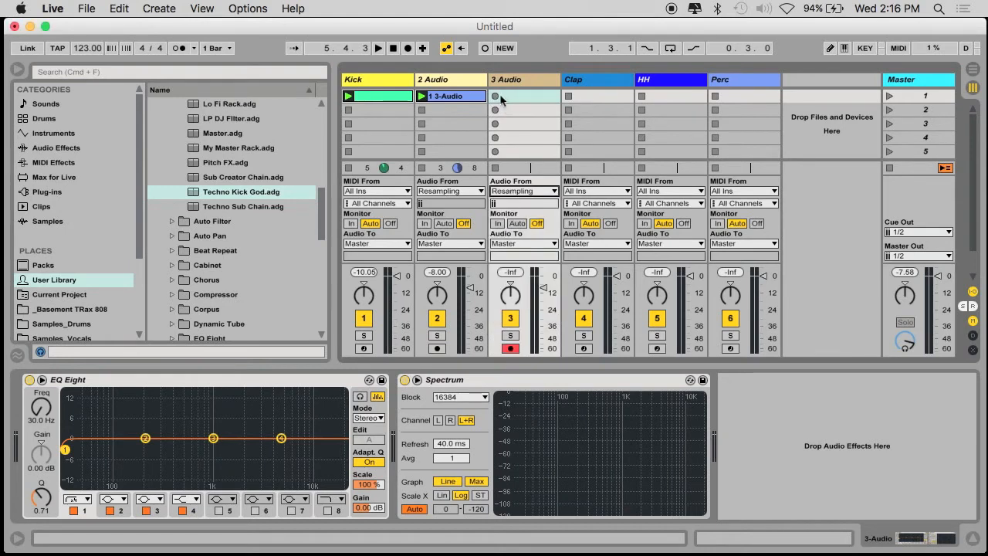
- Mute the Kick track and record the processed sub into the first slot of 3 Audio
left_click(363, 317)
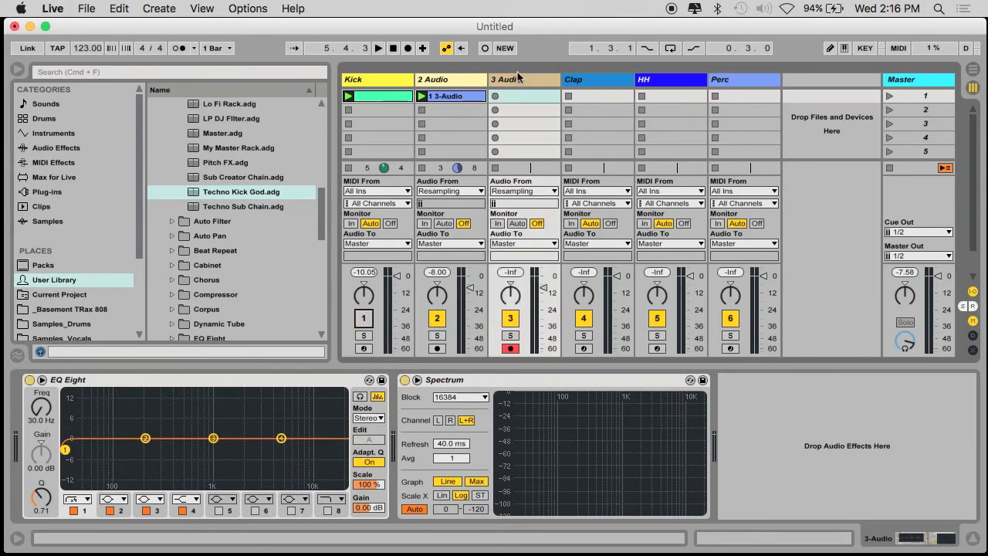
left_click(494, 96)
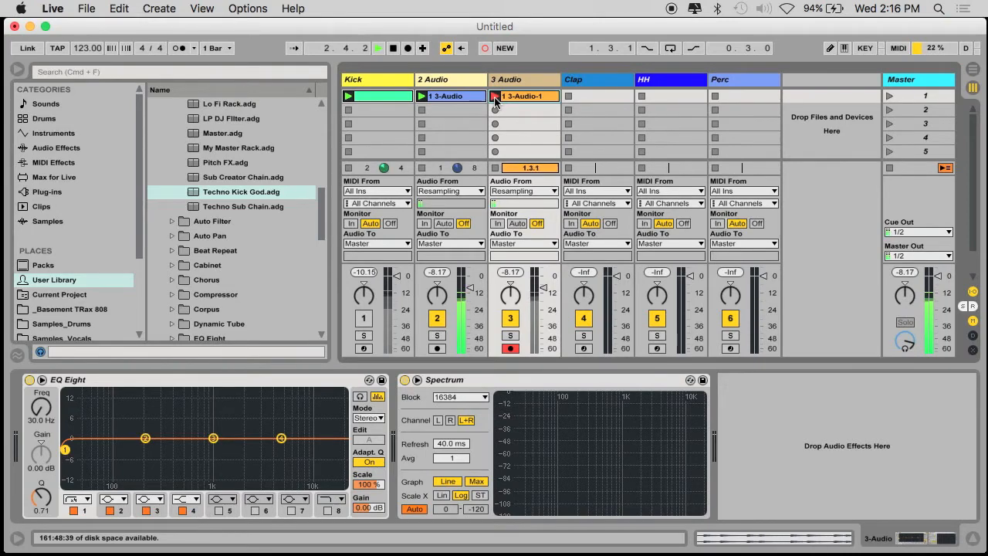
left_click(495, 96)
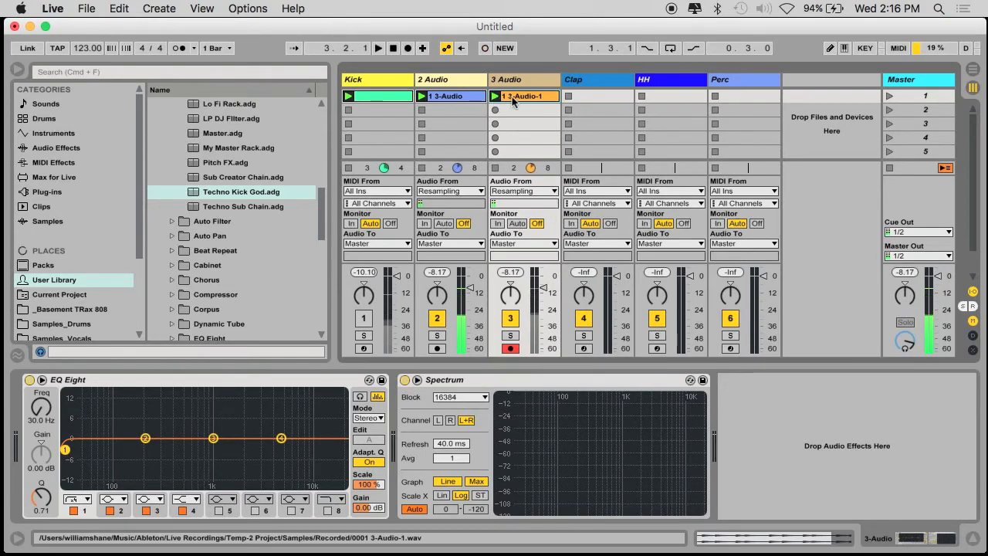
- Delete the old 2 Audio track and play the newly resampled sub clip together with the unmuted Kick
left_click(442, 82)
key("Delete")
double_click(453, 95)
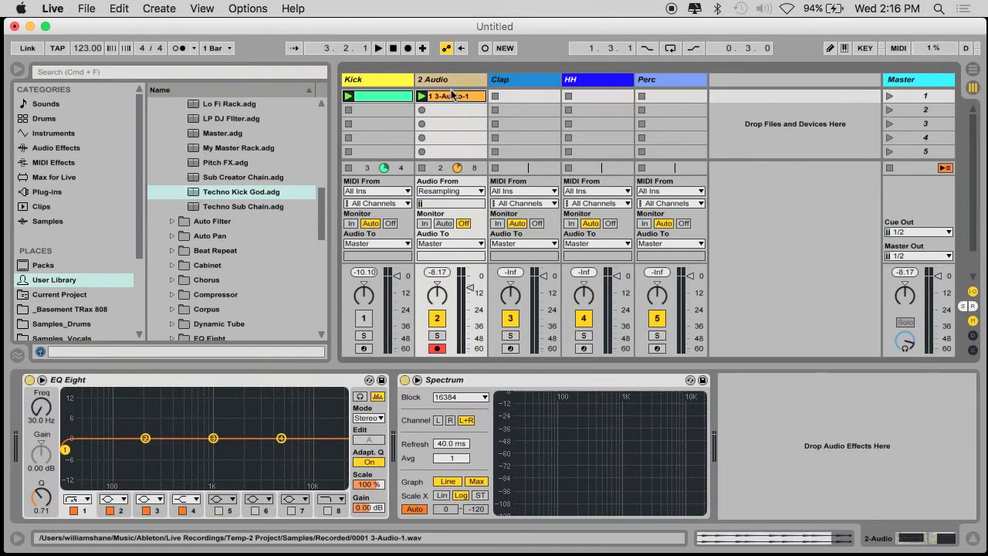
key("super+alt+l")
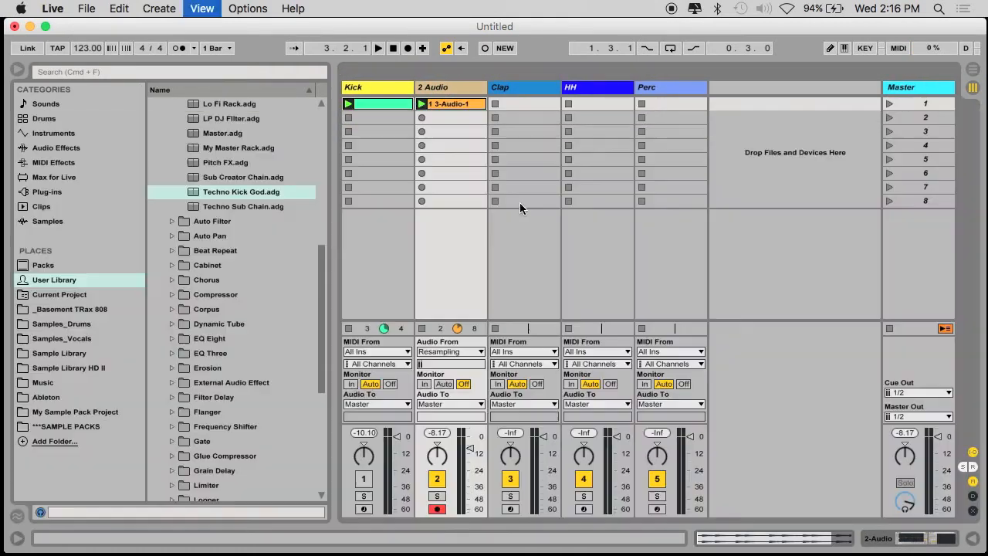
left_click(363, 478)
key("space")
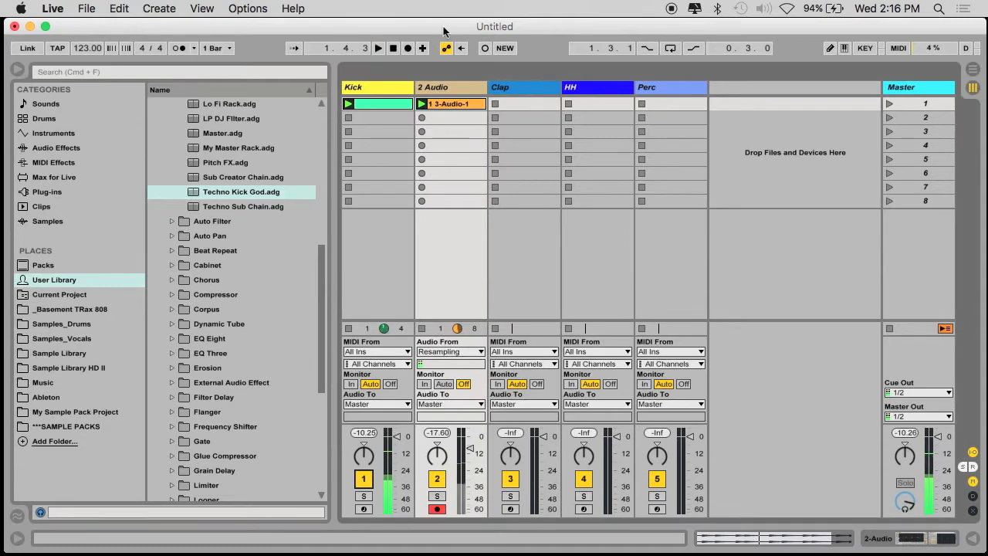
- Insert a Utility before EQ Eight on the 2 Audio track and set its Width to 0%
double_click(442, 87)
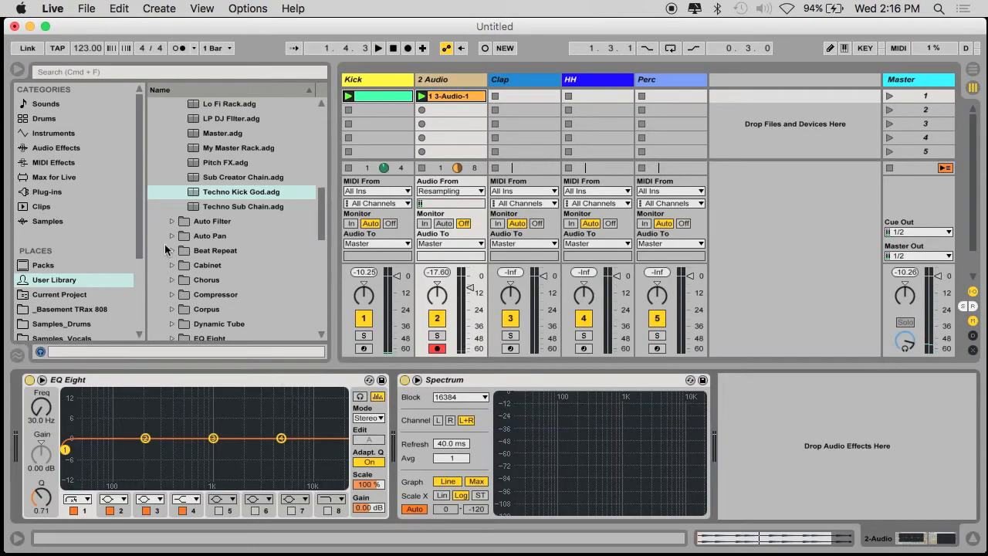
left_click(55, 147)
scroll(208, 278, "down", 5)
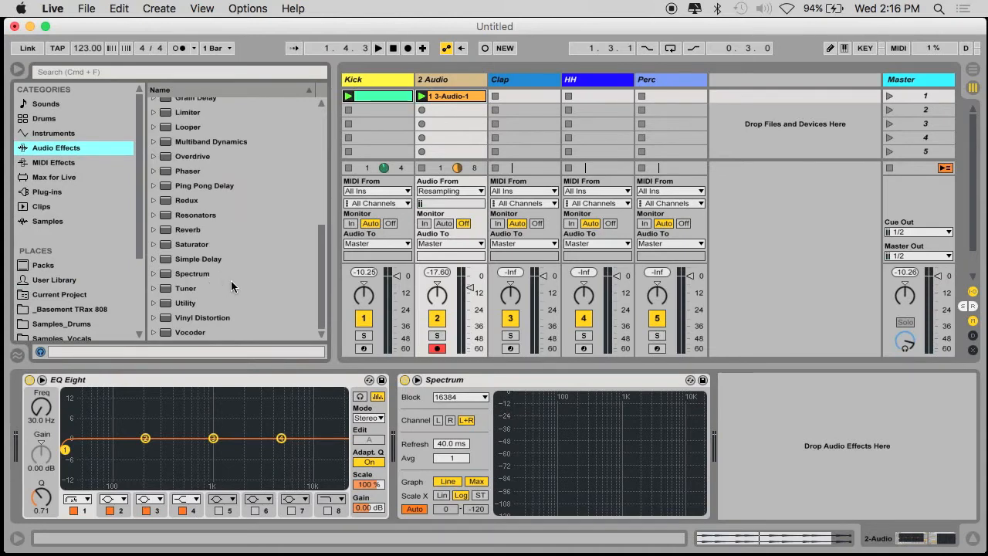
left_click(169, 305)
left_click_drag(136, 350, 61, 438)
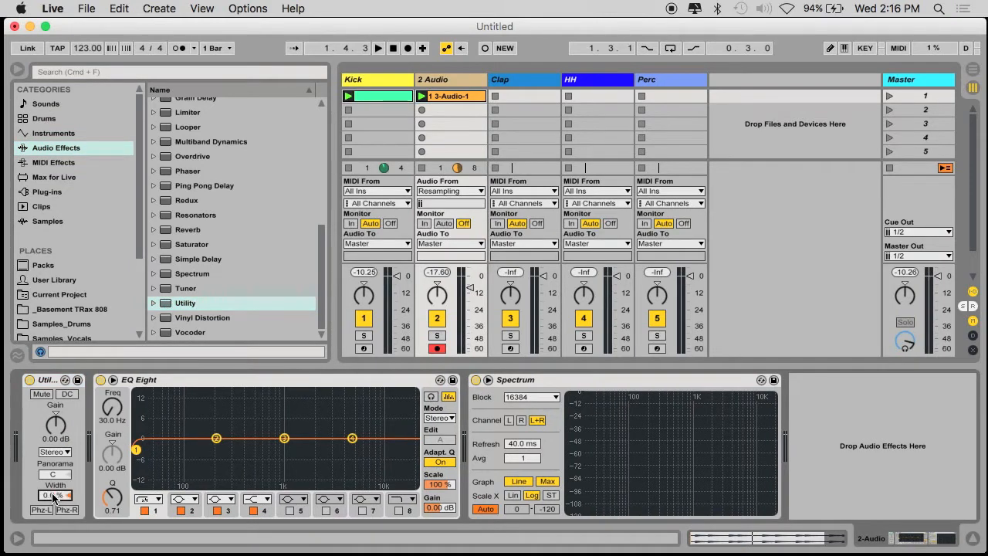
- Play the loop and raise the 2 Audio track's volume to -6.0 dB
key("space")
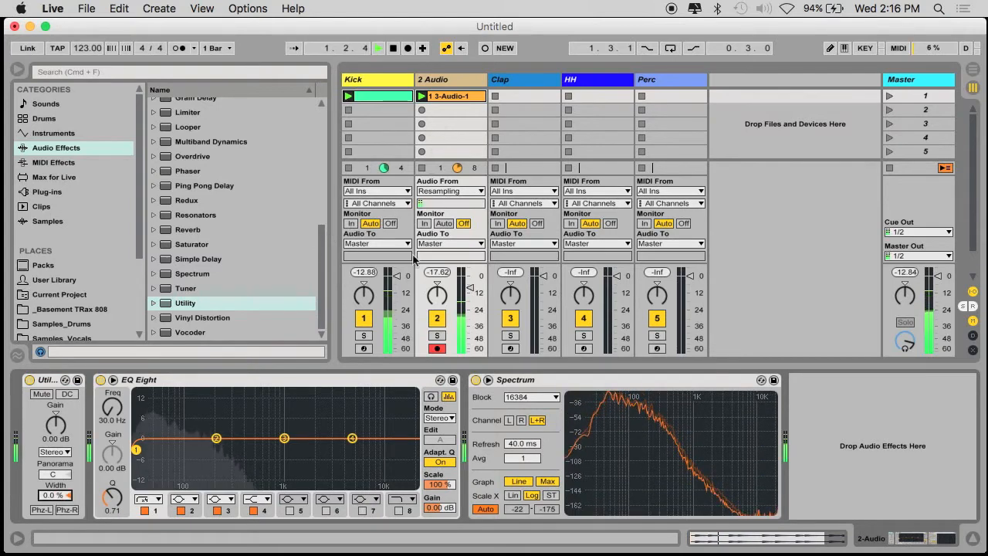
left_click_drag(469, 287, 468, 285)
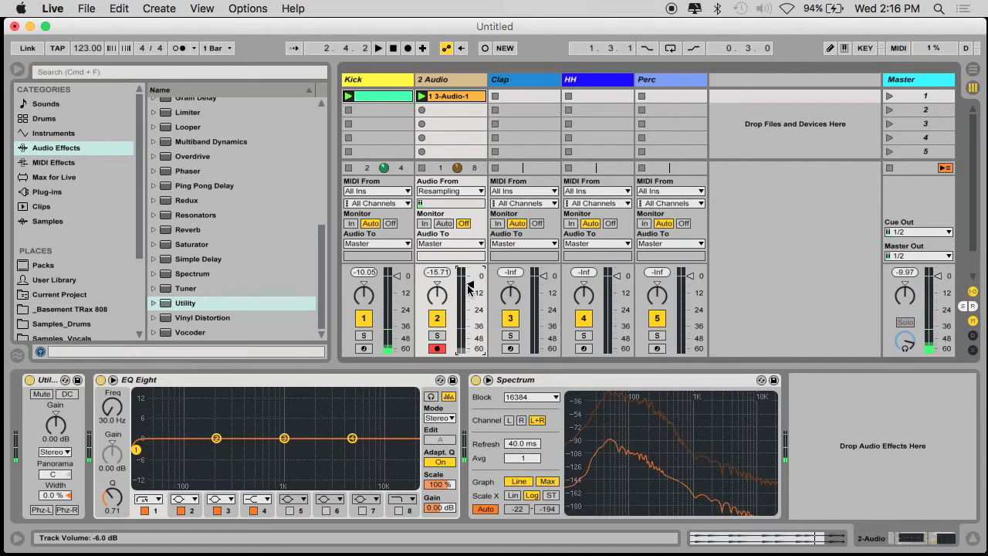
left_click(462, 81)
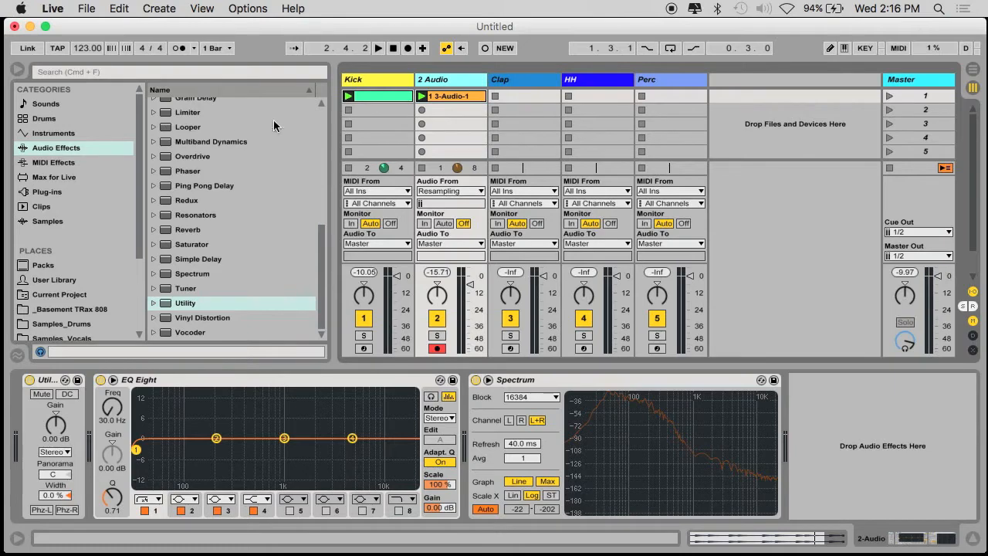
- Insert a Compressor between the Basement808_BD_24 sampler and EQ Eight on the Kick track
left_click(397, 78)
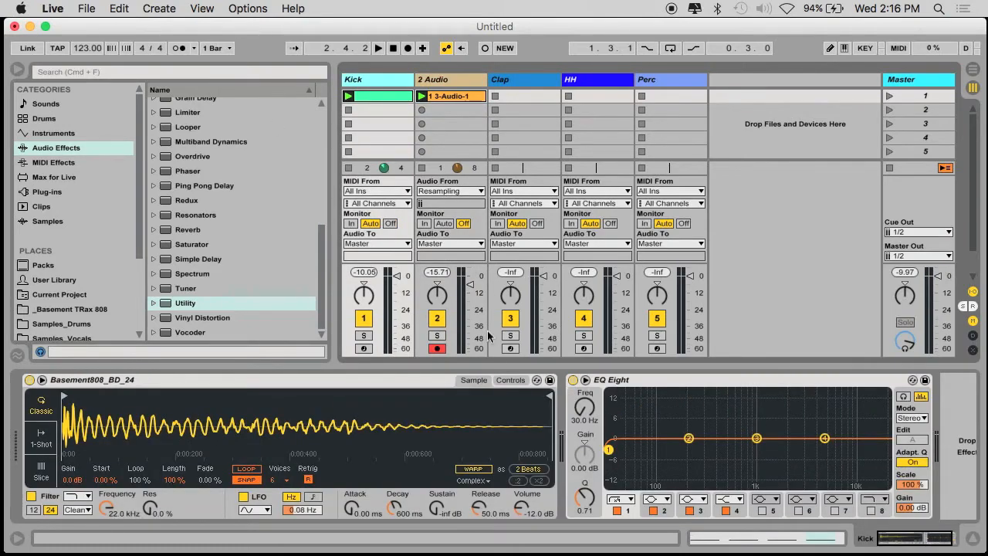
scroll(263, 184, "up", 10)
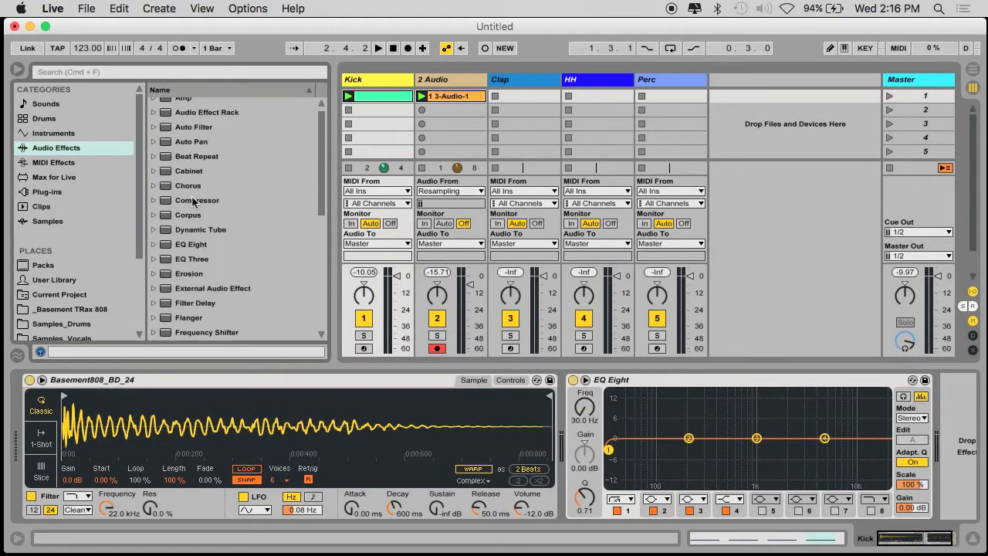
left_click_drag(168, 205, 574, 429)
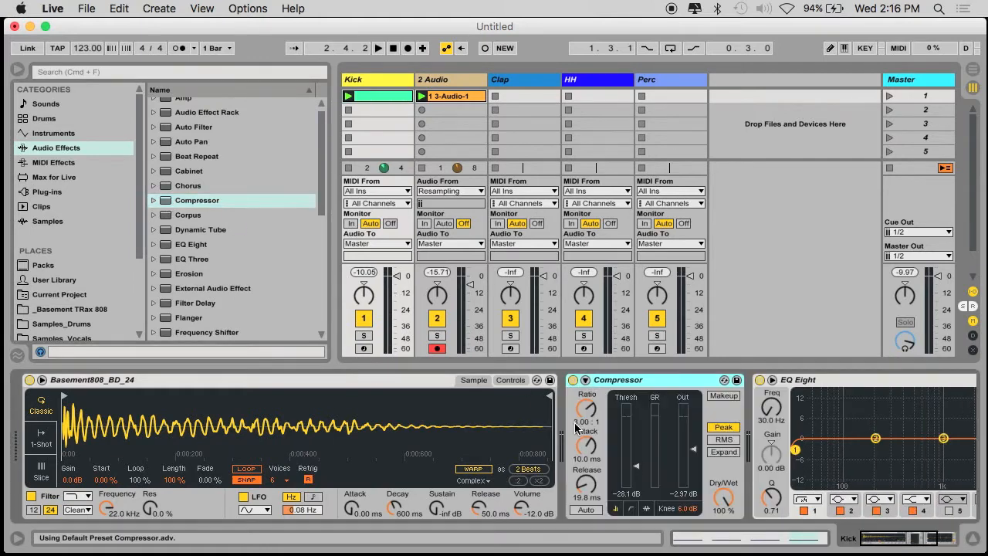
- With 2 Audio muted during playback, set the Kick compressor's threshold to -21.9 dB, output to 5.61 dB and attack to 25.9 ms
key("space")
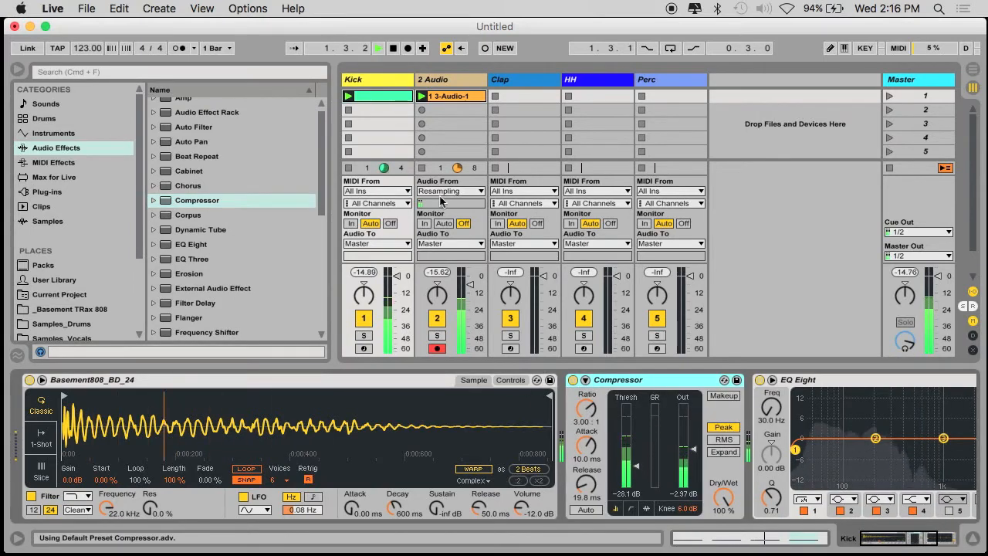
left_click(438, 320)
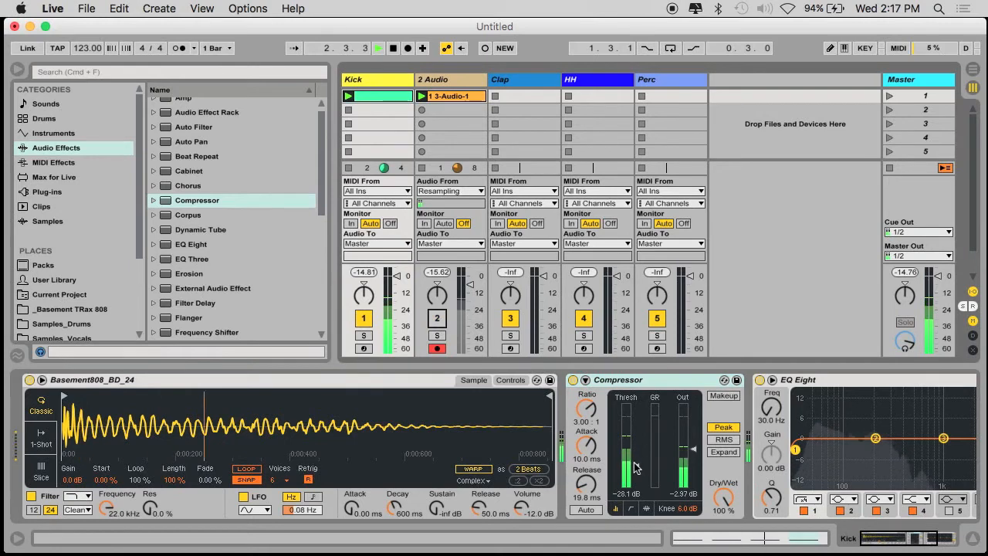
left_click_drag(692, 449, 692, 441)
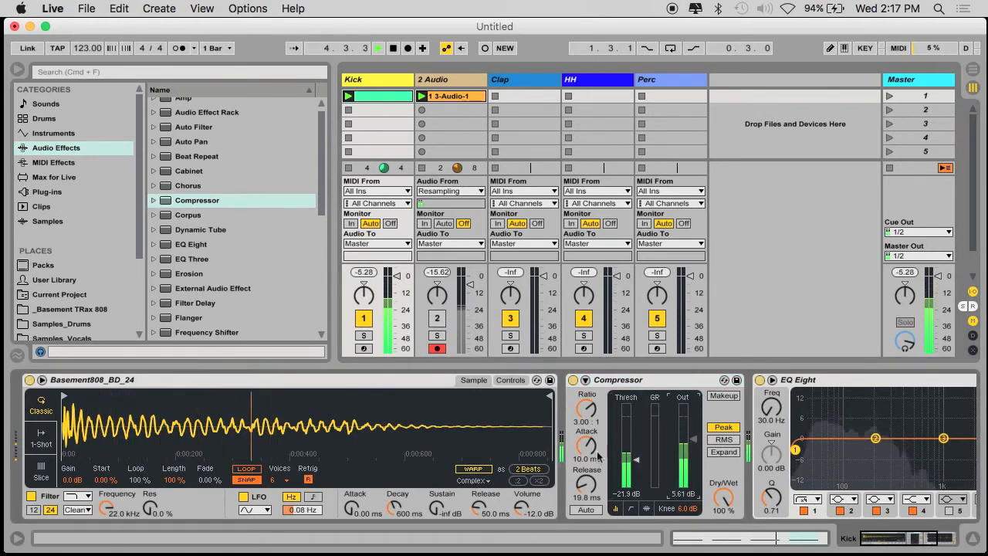
mouse_move(575, 455)
left_mouse_down()
mouse_move(576, 444)
mouse_move(576, 456)
left_mouse_up()
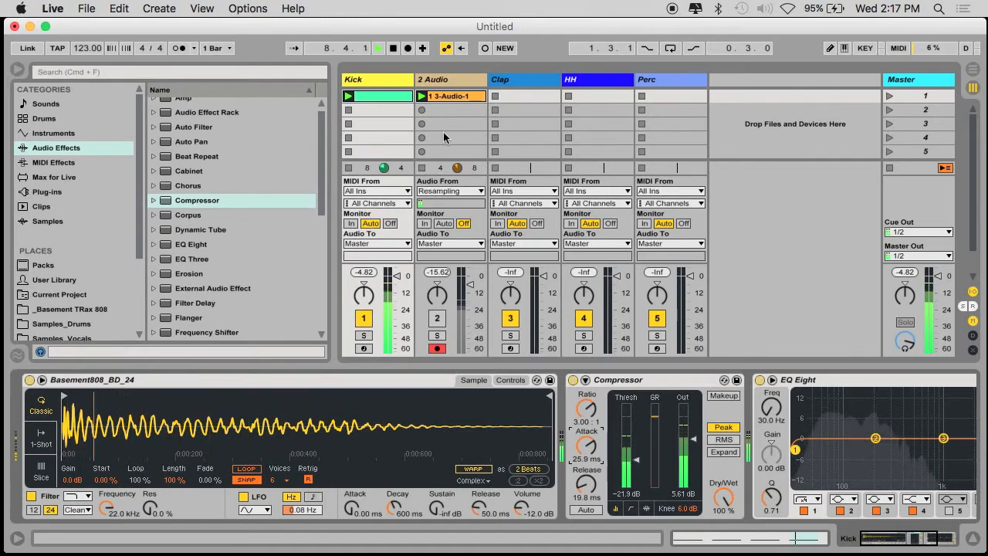
key("space")
left_click(664, 379)
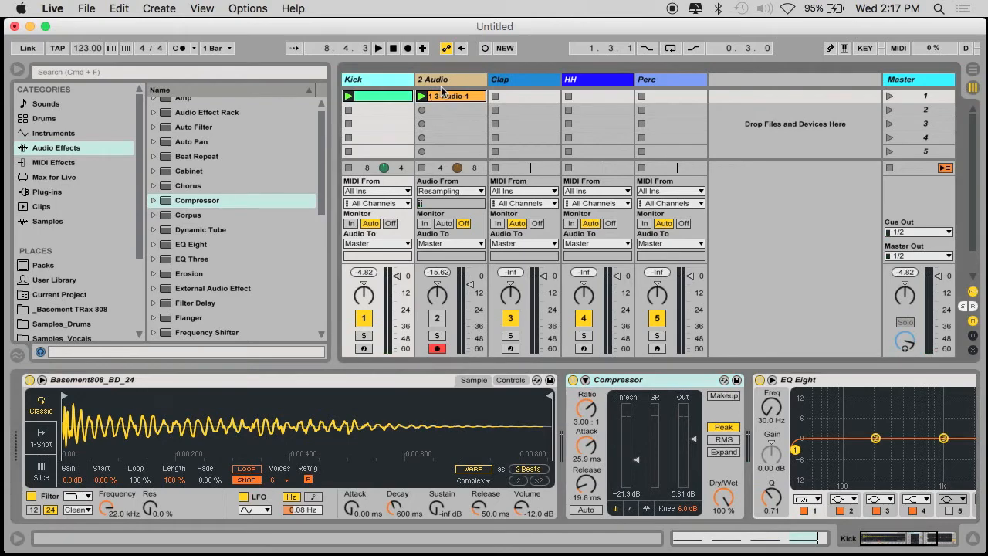
- Add a Compressor to the 2 Audio track and place it between Utility and EQ Eight
left_click(452, 81)
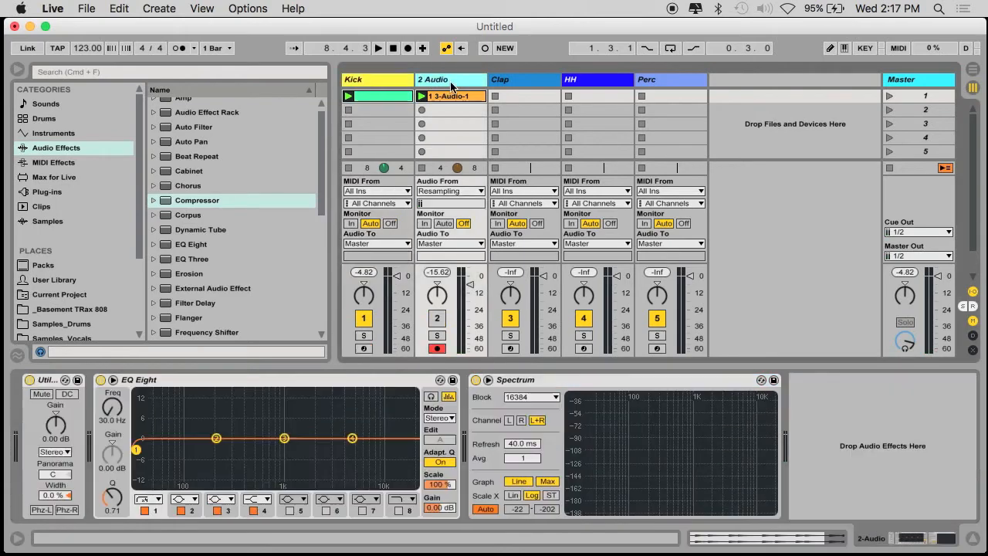
left_click(164, 206)
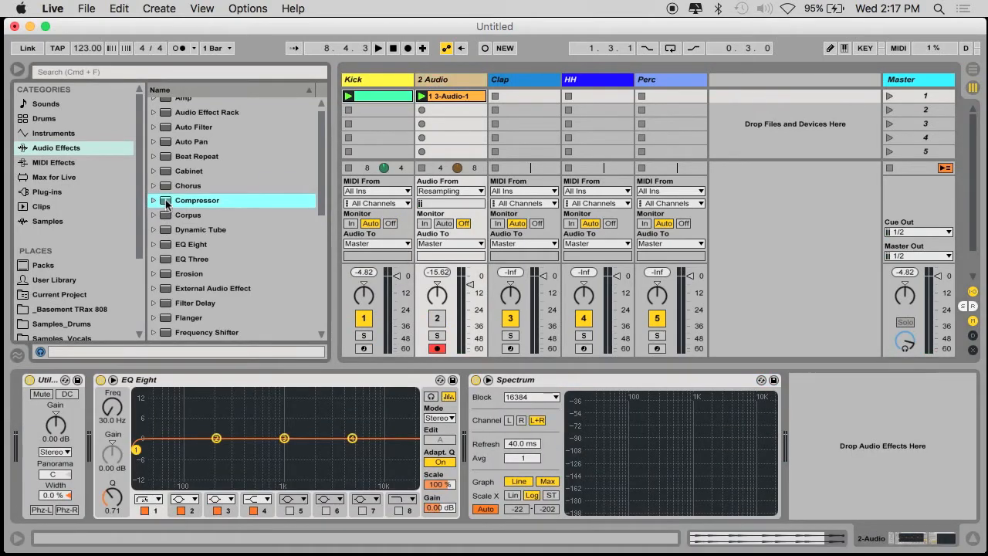
left_click_drag(401, 394, 472, 432)
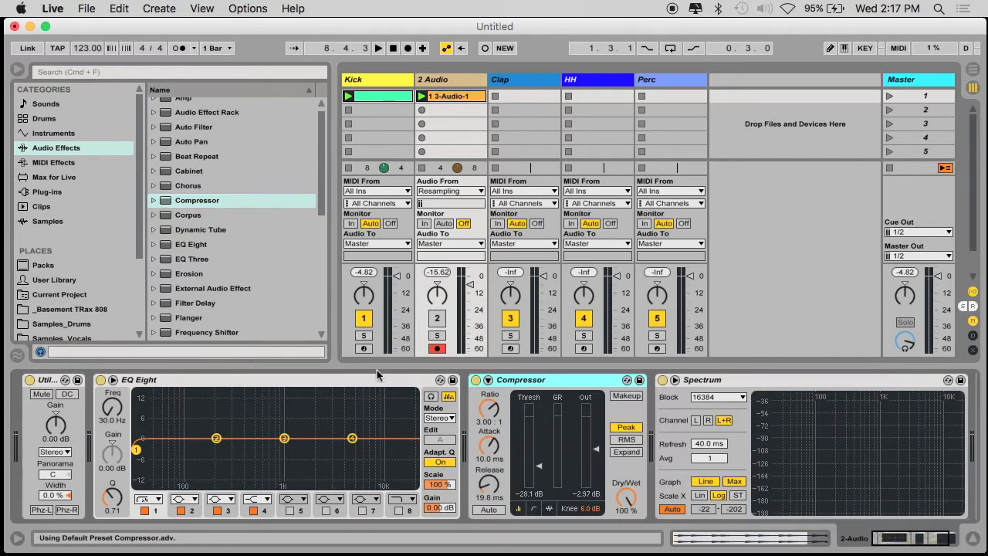
left_click_drag(369, 383, 618, 403)
left_click(151, 381)
- Enable Sidechain on the 2 Audio track's compressor with Kick as its audio source
left_click(113, 380)
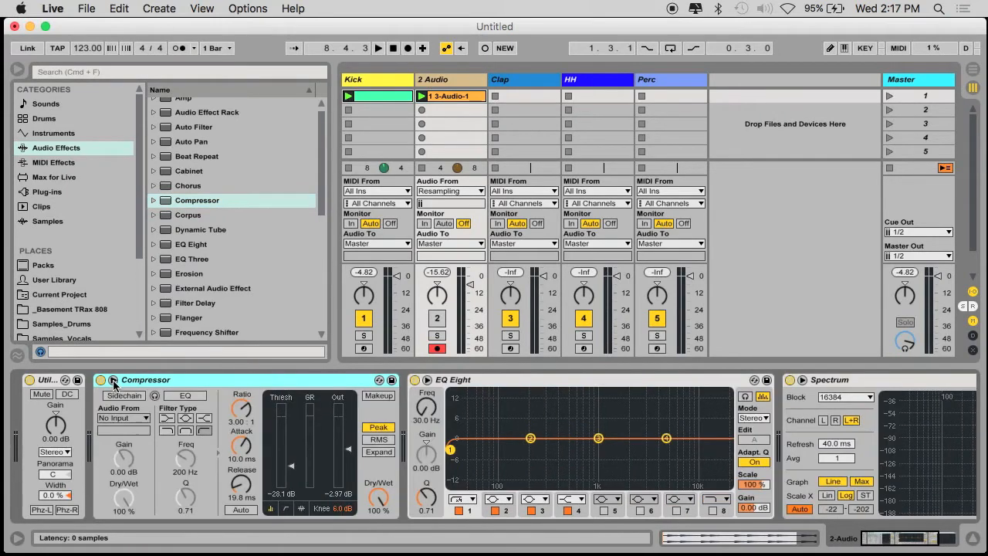
left_click(121, 418)
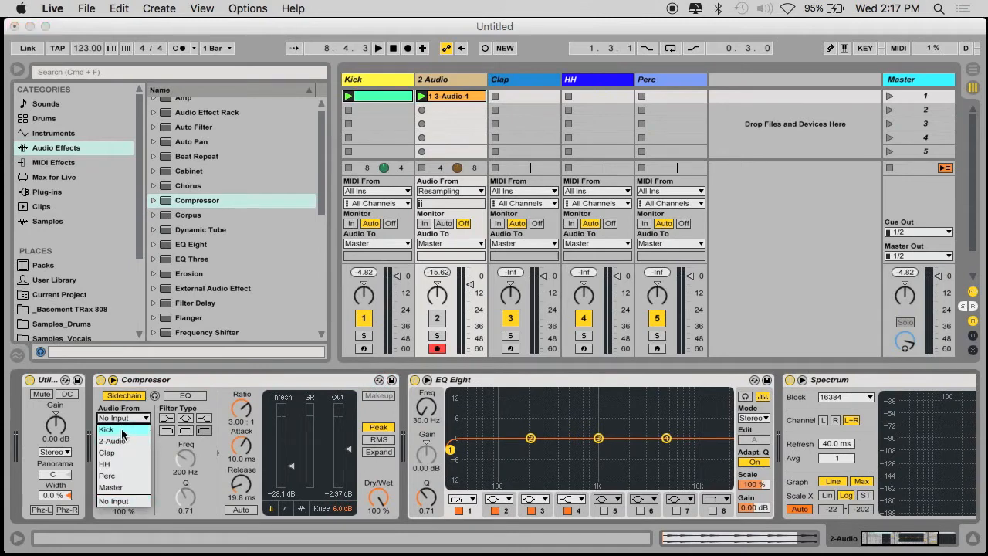
left_click(121, 430)
- Play with 2 Audio unmuted and set its compressor to -17.9 dB threshold, 1.83 ms attack and 2.31 dB output
key("space")
left_click_drag(292, 465, 292, 462)
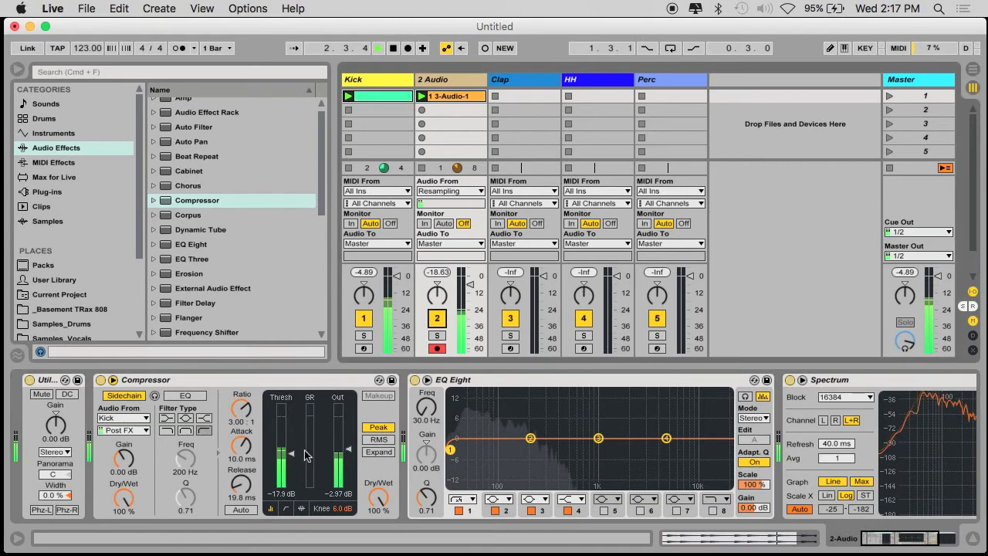
left_click_drag(243, 446, 242, 466)
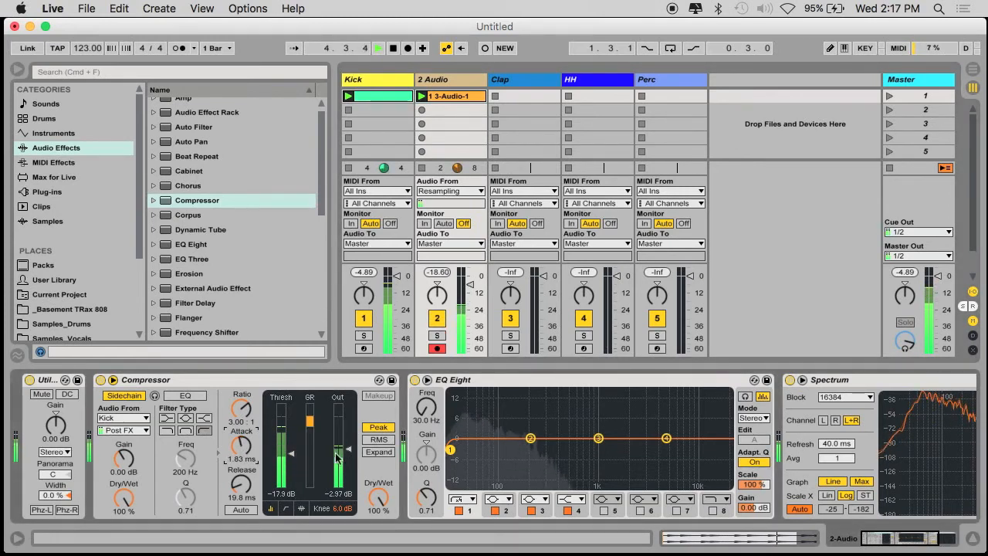
left_click_drag(349, 451, 353, 449)
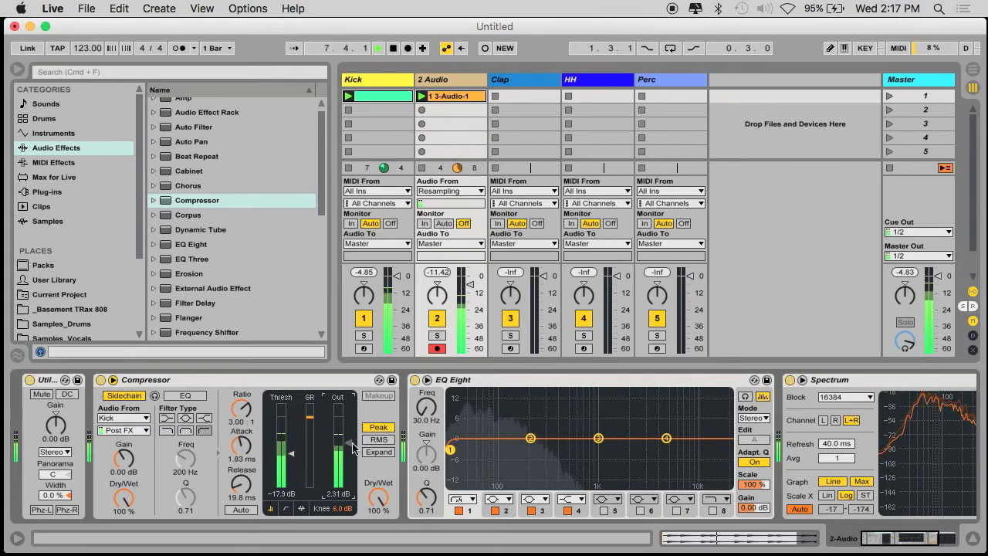
key("space")
- Rename the 2 Audio track as Sub
left_click(458, 82)
key("super+r")
type("Sub")
key("Return")
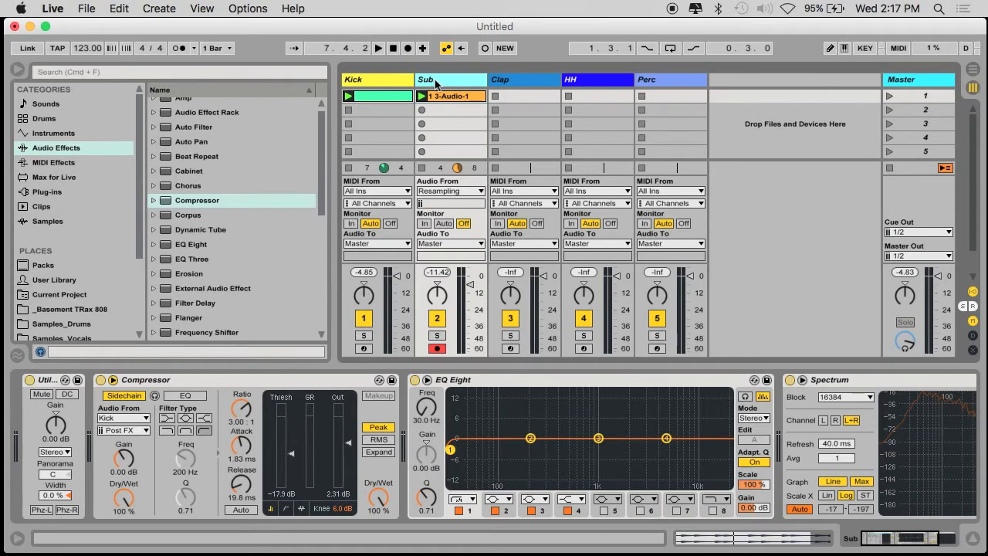
- Select the Clap track and open the SNARE folder in the _Basement TRax 808 ONE SHOTS
left_click(407, 83)
left_click(463, 85)
left_click(535, 81)
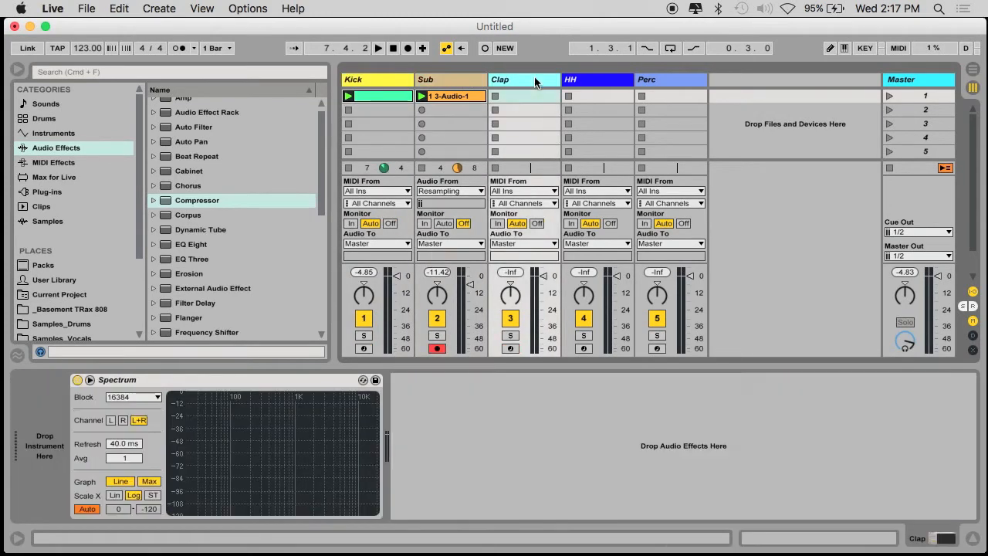
left_click(70, 310)
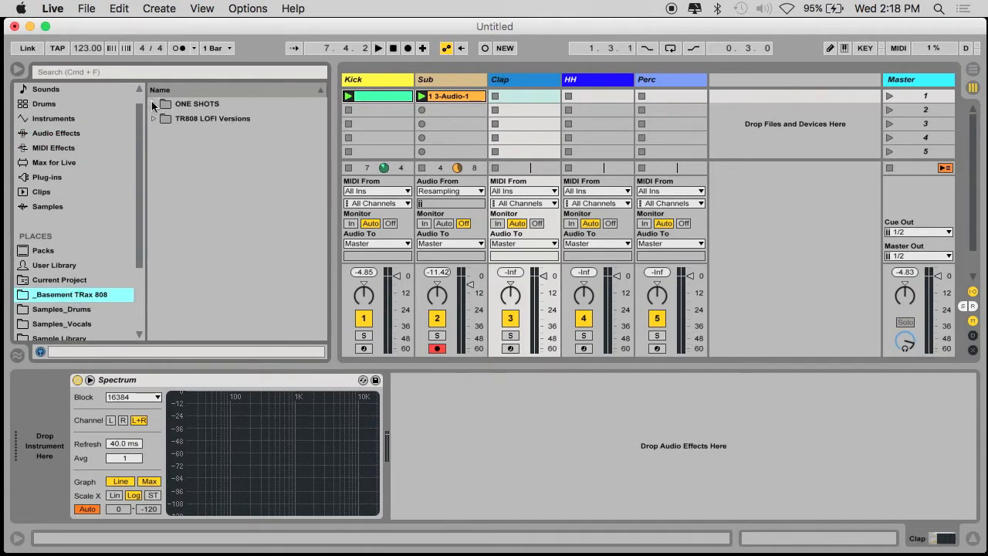
left_click(154, 104)
scroll(223, 285, "down", 1)
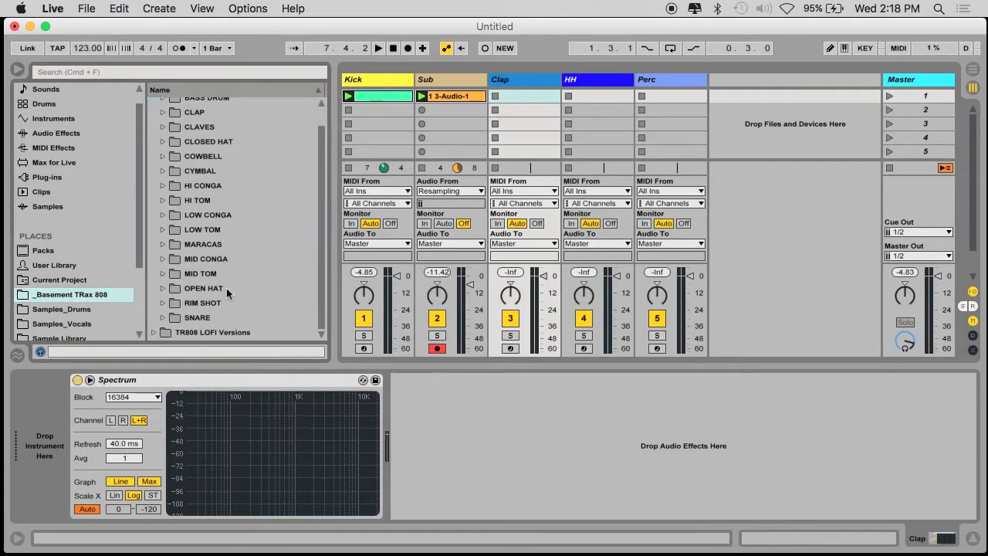
double_click(184, 323)
- Audition several snare samples and load Basement808_SD_15.wav as the Clap track's instrument
scroll(236, 232, "down", 10)
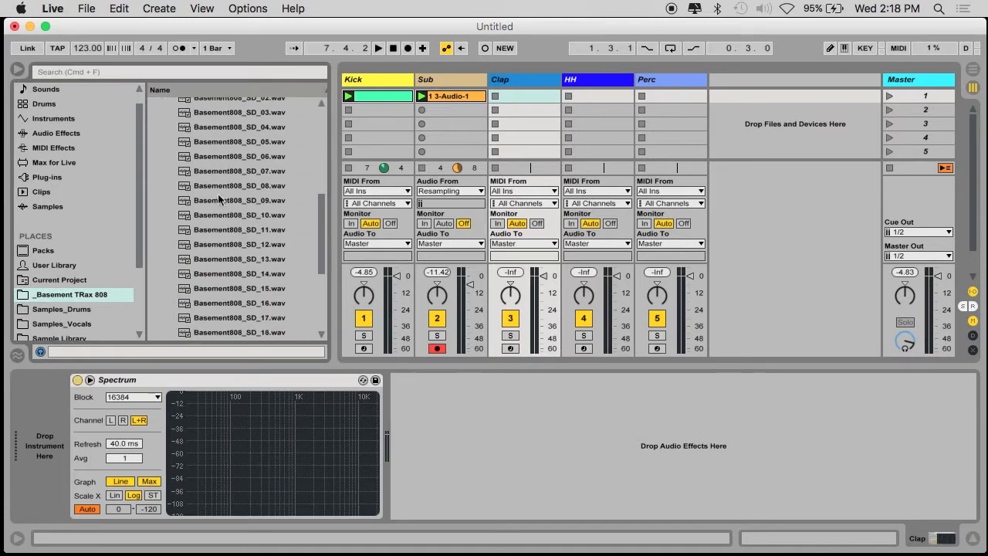
left_click(232, 186)
left_click(231, 233)
left_click(228, 260)
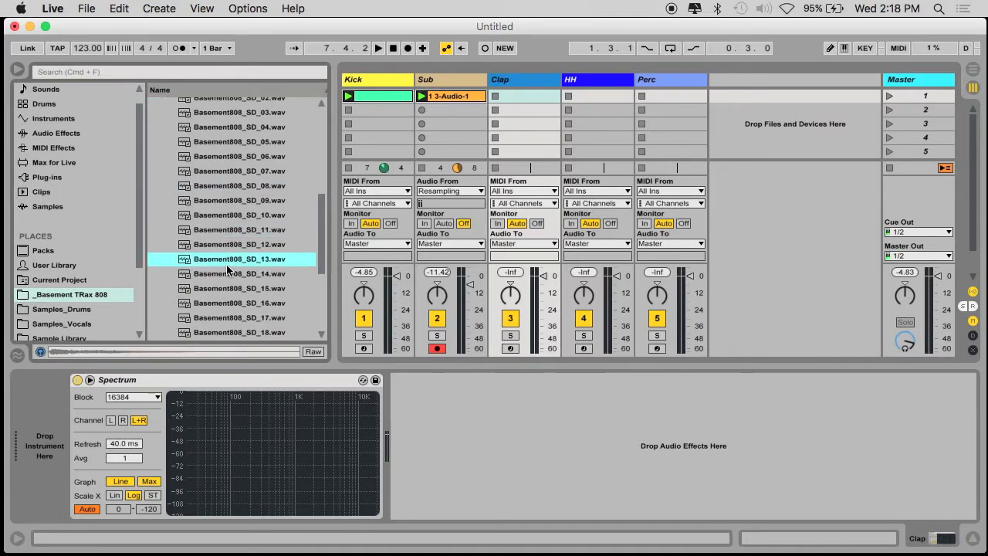
left_click(228, 289)
left_click(226, 308)
left_click(228, 289)
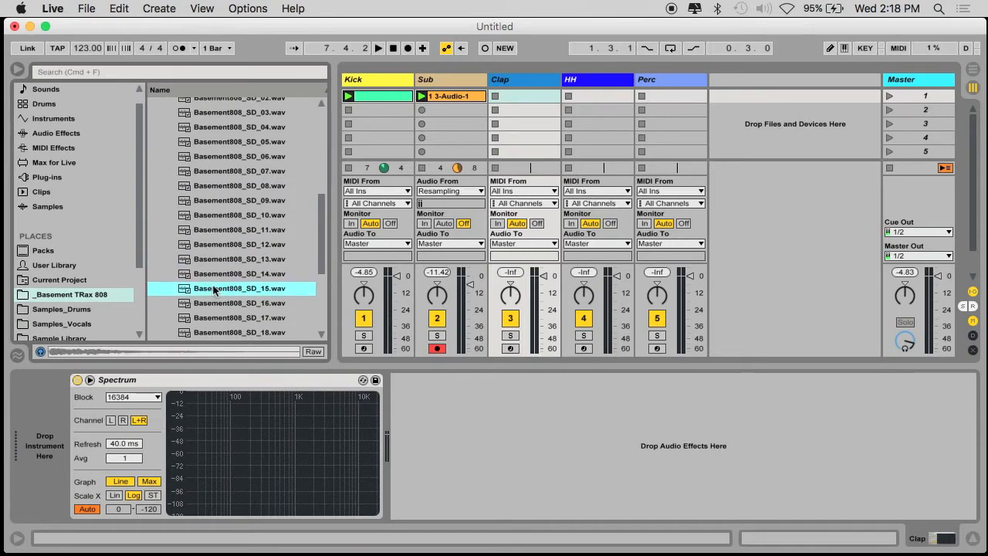
left_click(508, 81)
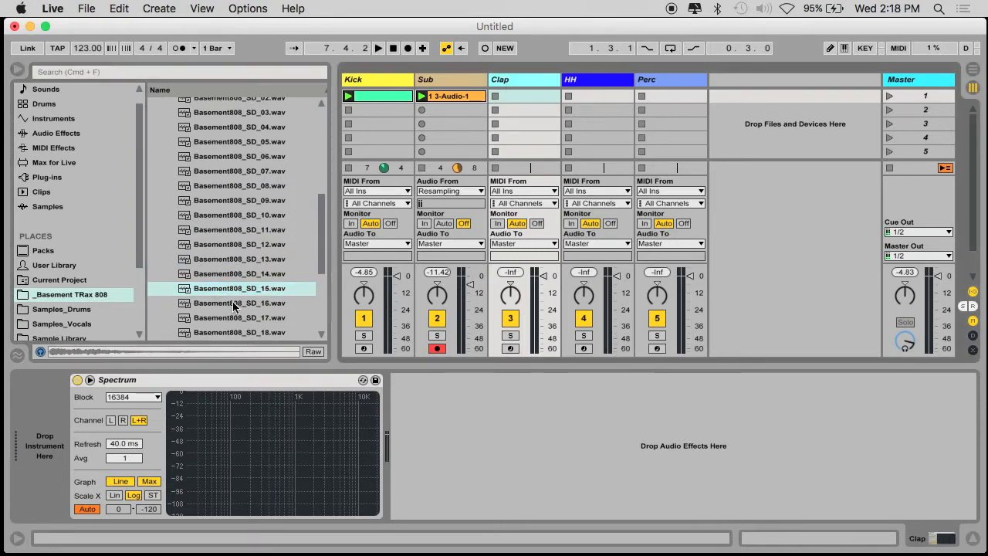
left_click_drag(185, 289, 69, 442)
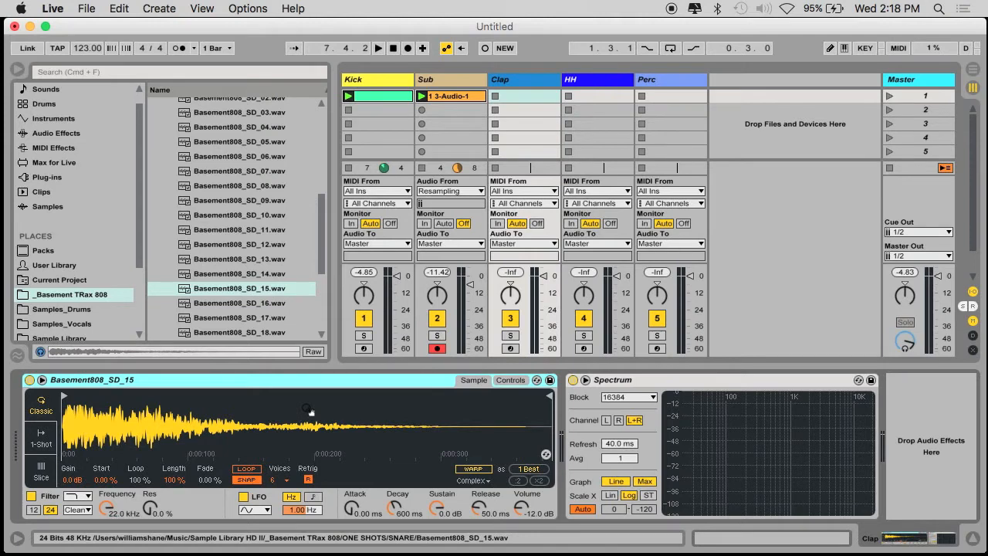
- Create a clip in the Clap track's first slot with C3 notes at 1.2 and 1.4, lengthening the first to about one and a half sixteenths
double_click(514, 93)
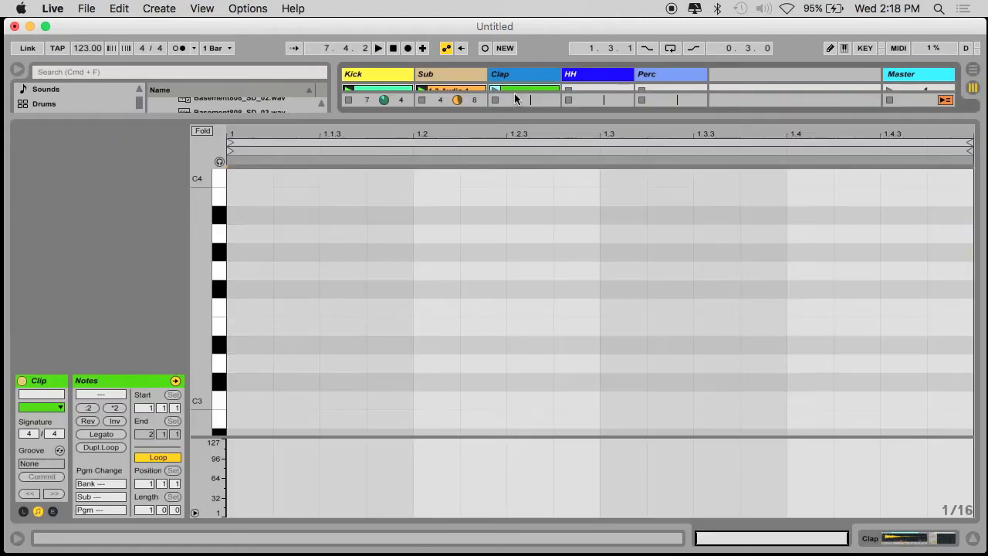
double_click(426, 398)
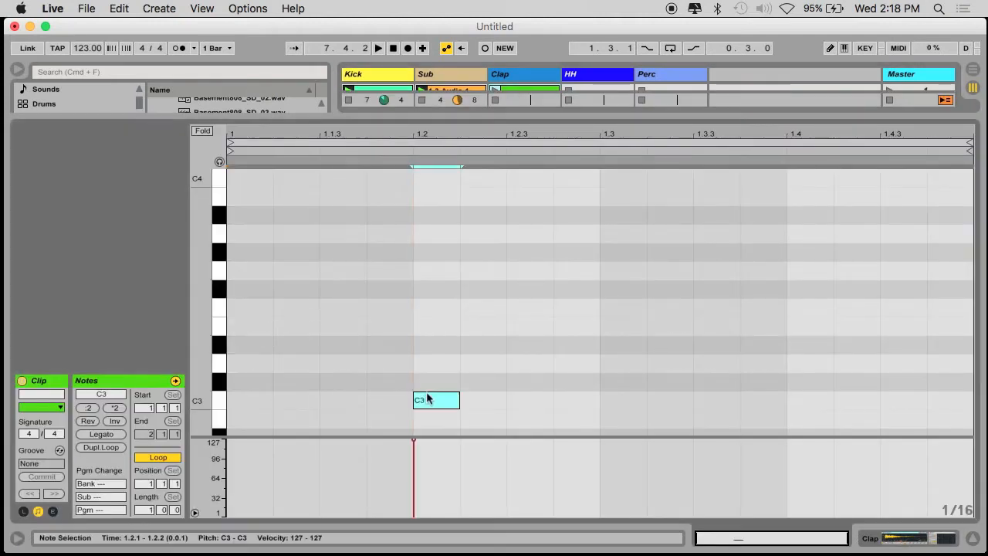
double_click(788, 401)
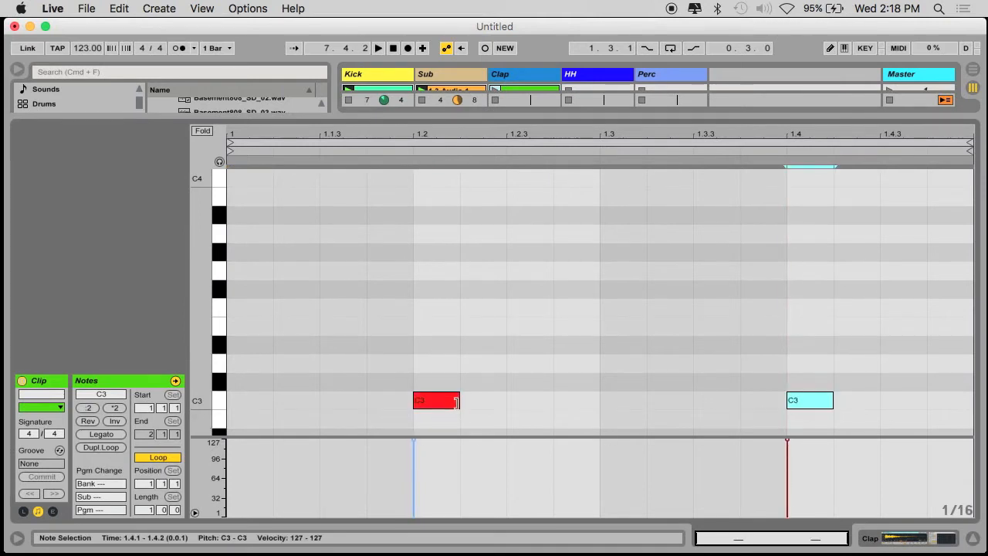
left_click_drag(459, 401, 477, 400)
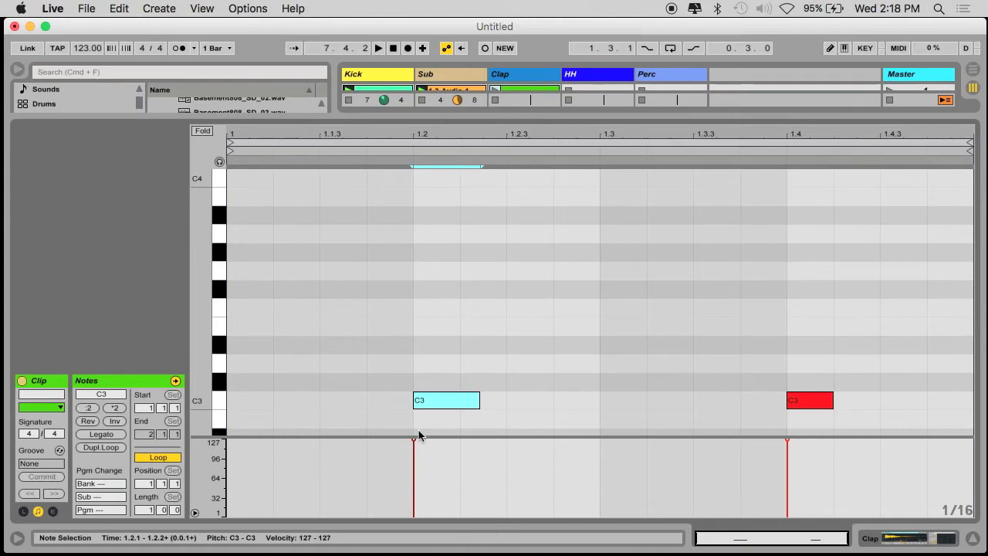
- Lower the velocity of the clap note at 1.2 to 104 and launch the Clap clip with the beat
left_click_drag(413, 443, 412, 453)
left_click(498, 92)
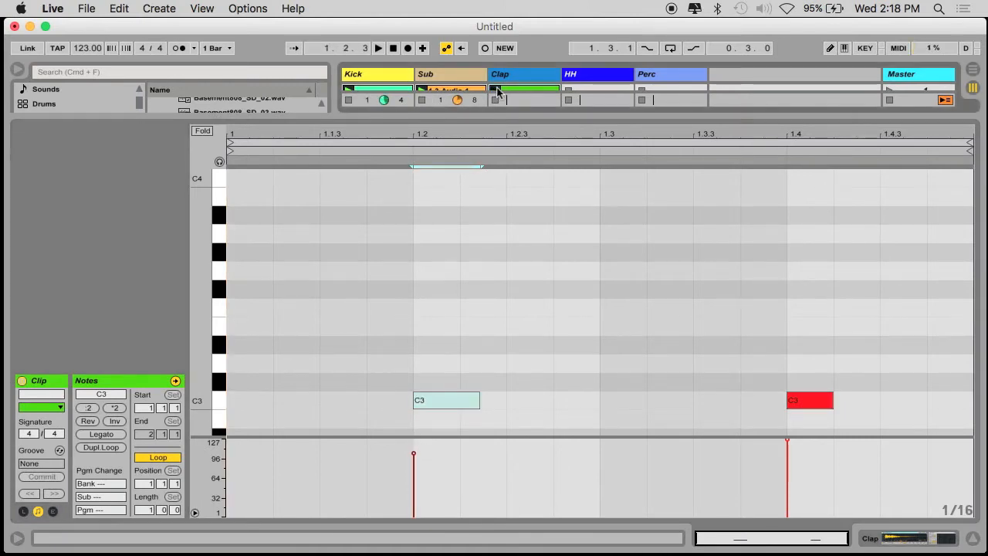
key("alt+super+l")
left_click(496, 102)
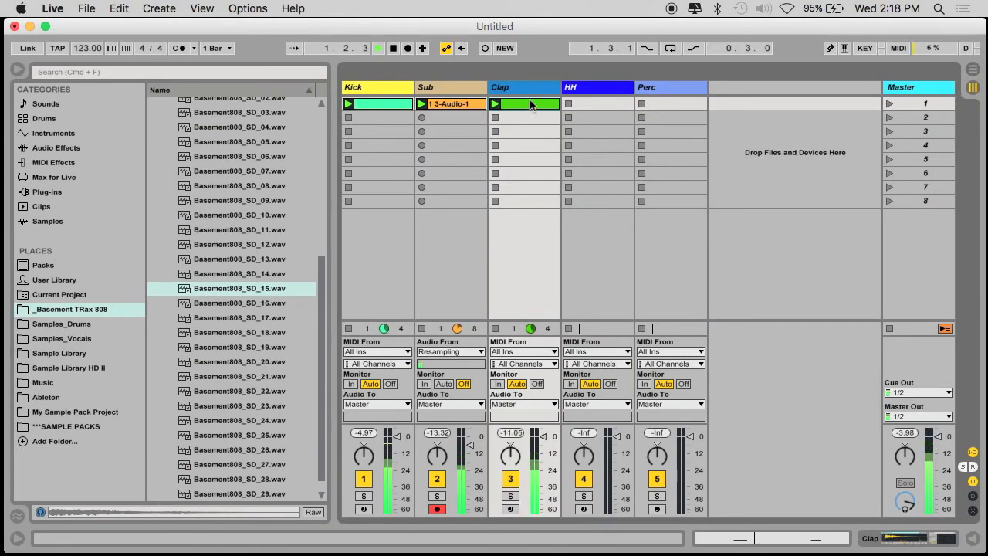
- Shape the Clap sampler's amplitude envelope with sustain at -inf dB, decay at 451 ms and release at 188 ms
double_click(530, 89)
left_click(513, 379)
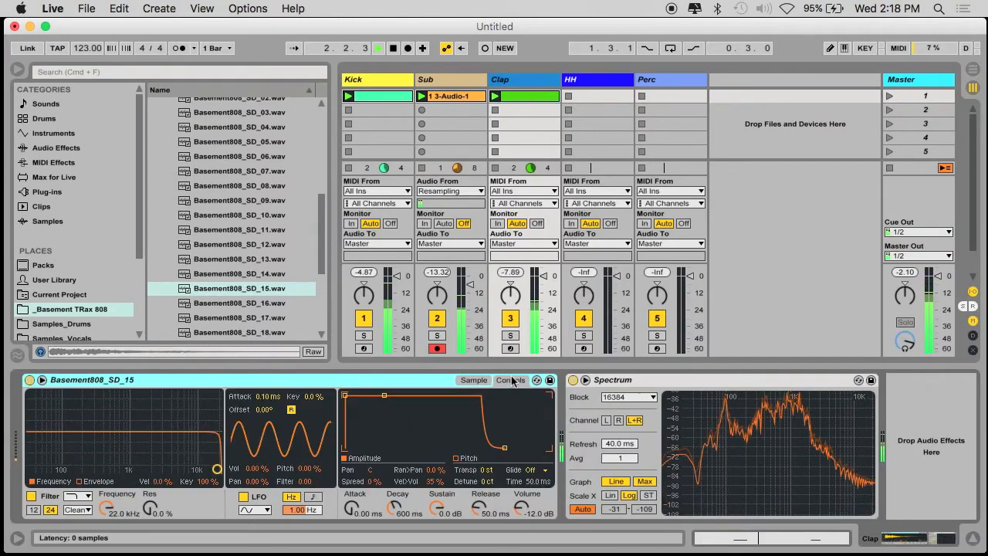
left_click_drag(439, 507, 439, 540)
left_click_drag(394, 512, 395, 547)
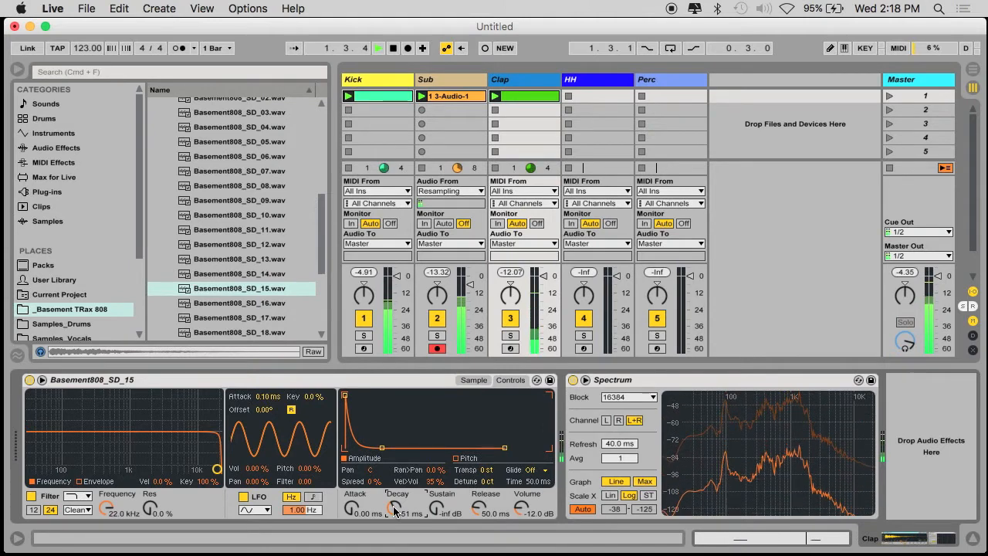
left_click_drag(484, 507, 480, 509)
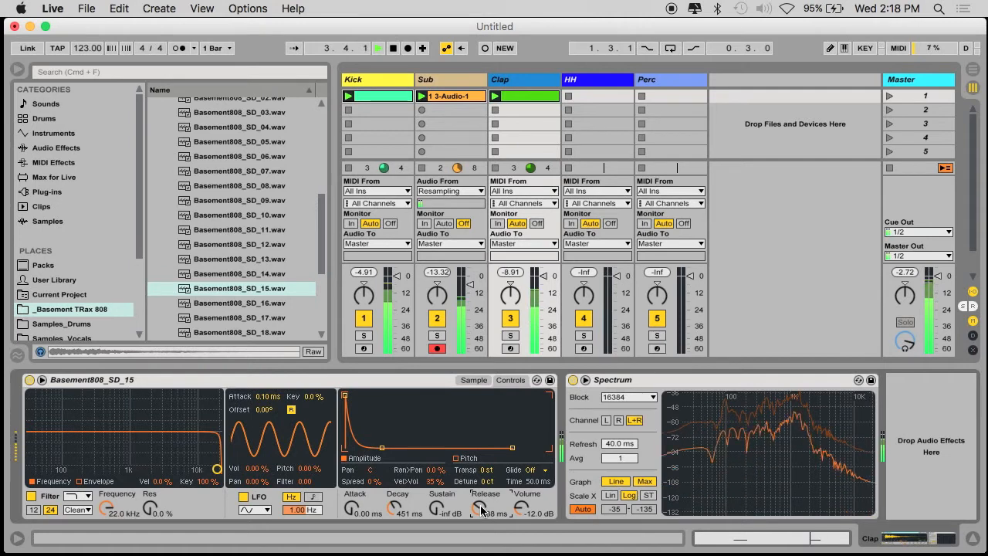
left_click(429, 384)
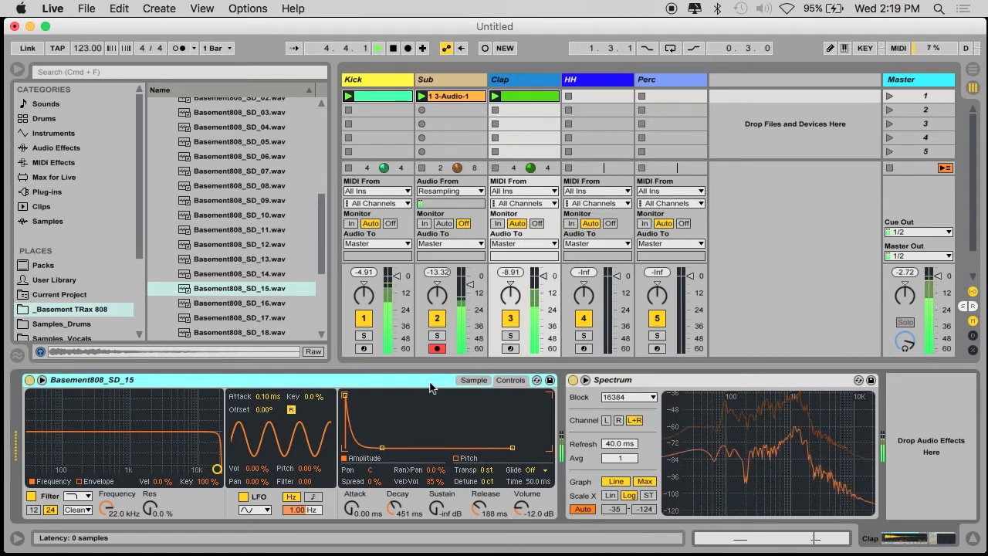
key("space")
left_click(532, 82)
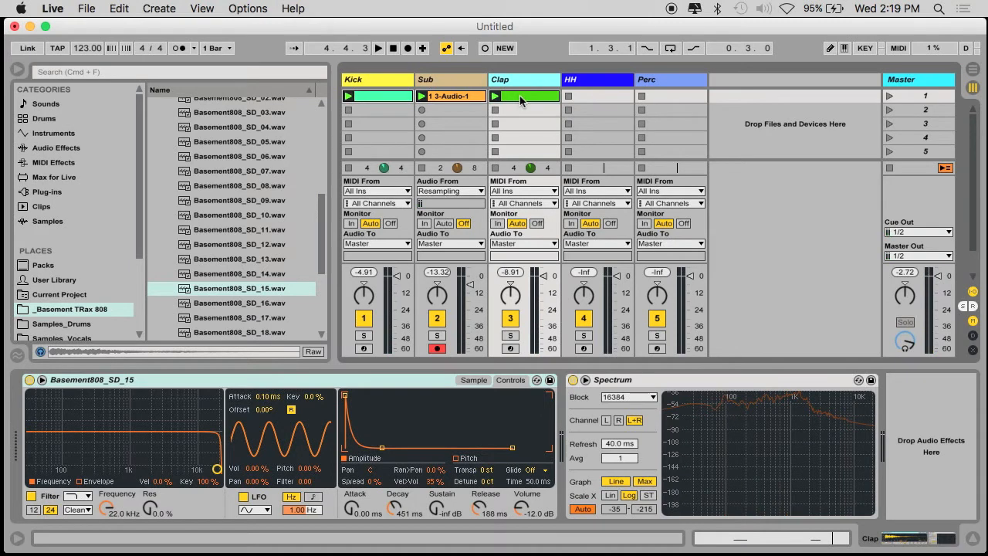
left_click(480, 380)
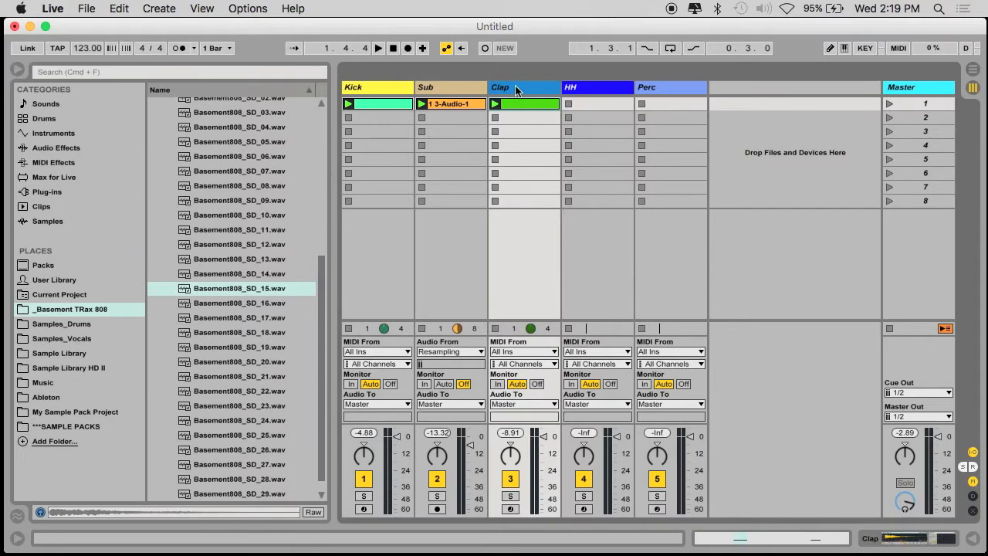
- Duplicate the Clap track and move the two notes in the copy's clip earlier to 1.1.3 and 1.3.3
left_click(518, 91)
key("super+d")
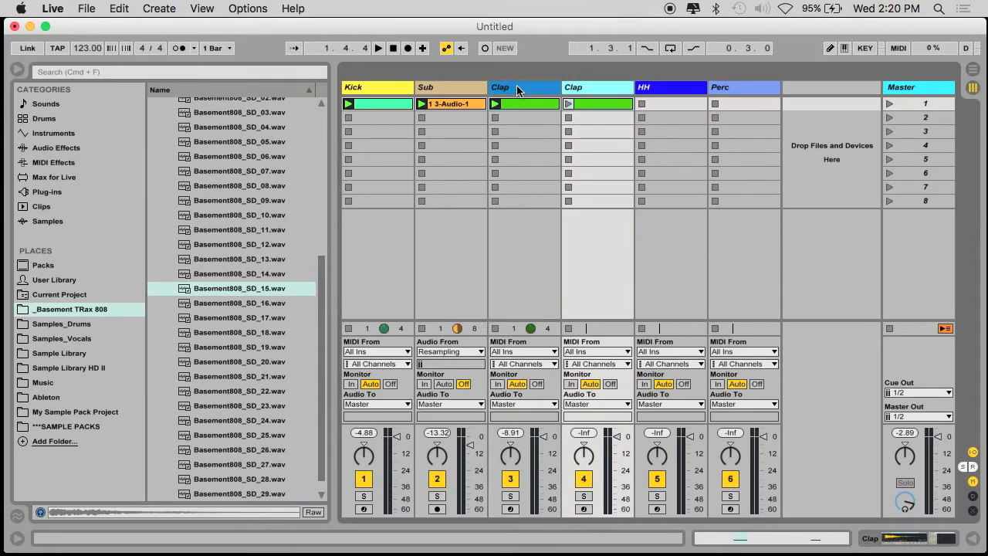
double_click(598, 103)
left_click_drag(412, 354, 804, 468)
left_click_drag(443, 400, 362, 401)
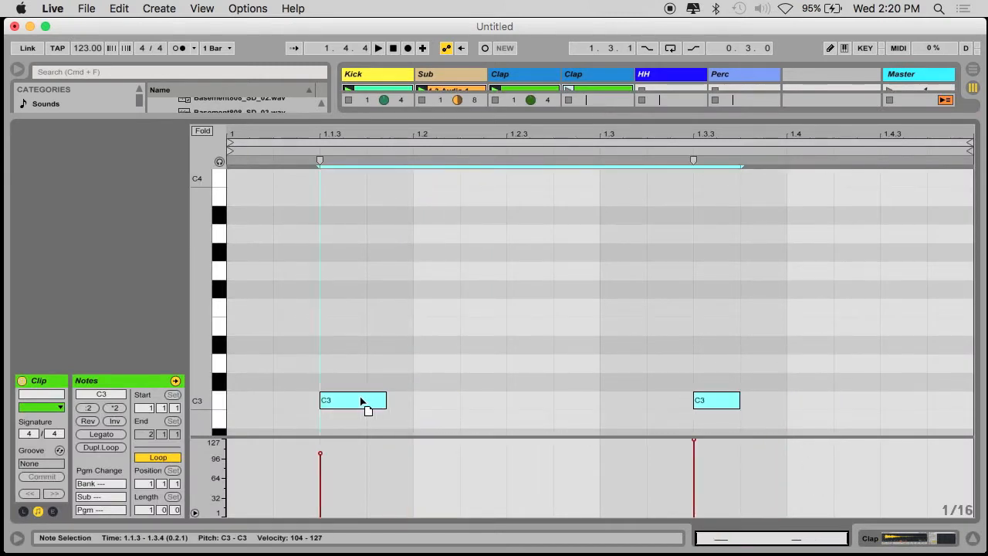
- Build offbeat notes at 1.1.3, 1.2.3, 1.3.3 and 1.4.3 in the duplicated clip and transpose them all to C5
left_click(446, 366)
left_click_drag(697, 401, 747, 407)
left_click(574, 381)
left_click(787, 324)
left_click_drag(289, 390, 888, 443)
key("shift+Up")
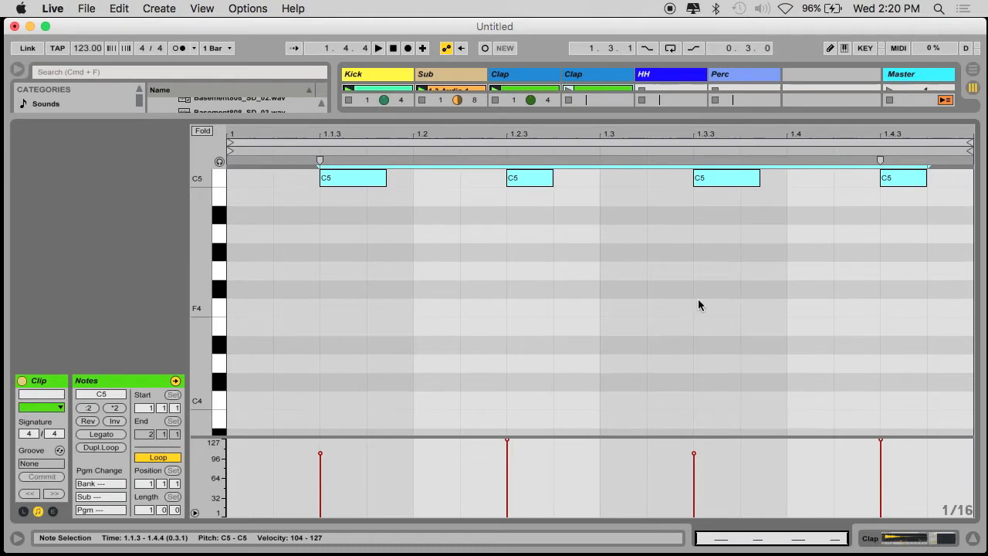
- Launch the duplicated Clap clip and set its sampler's attack to 12.7 ms, release to 347 ms and decay to 189 ms
key("Tab")
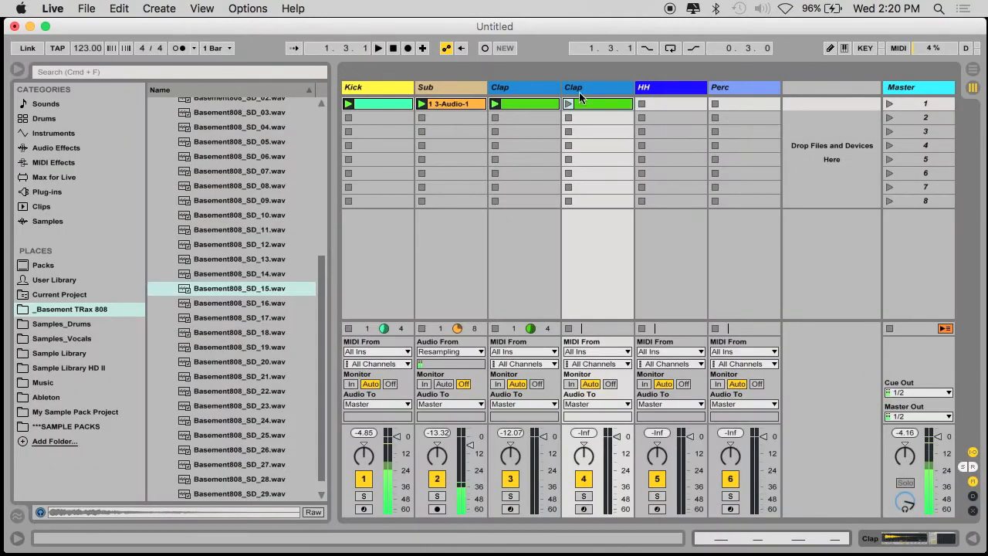
left_click(568, 105)
double_click(585, 91)
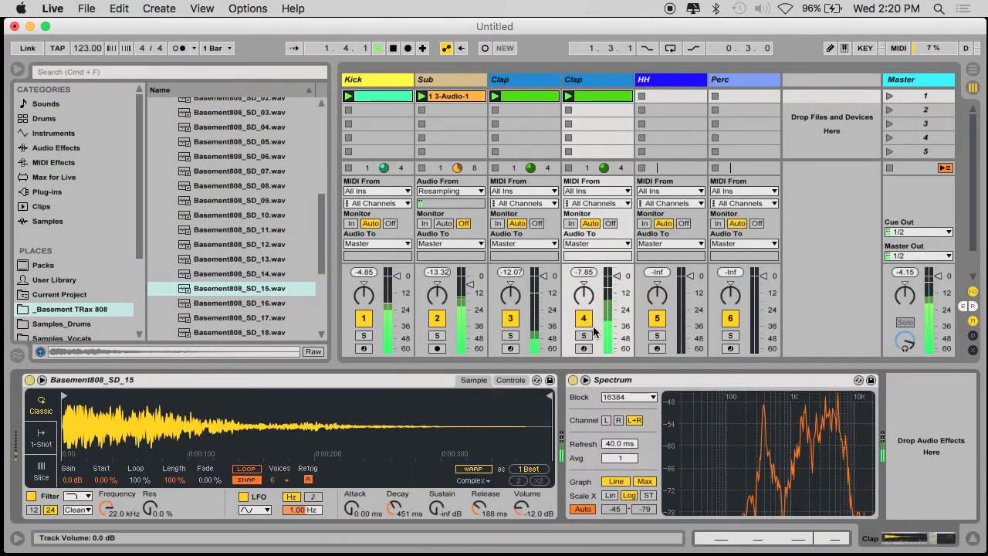
key("space")
left_click_drag(353, 509, 353, 502)
key("space")
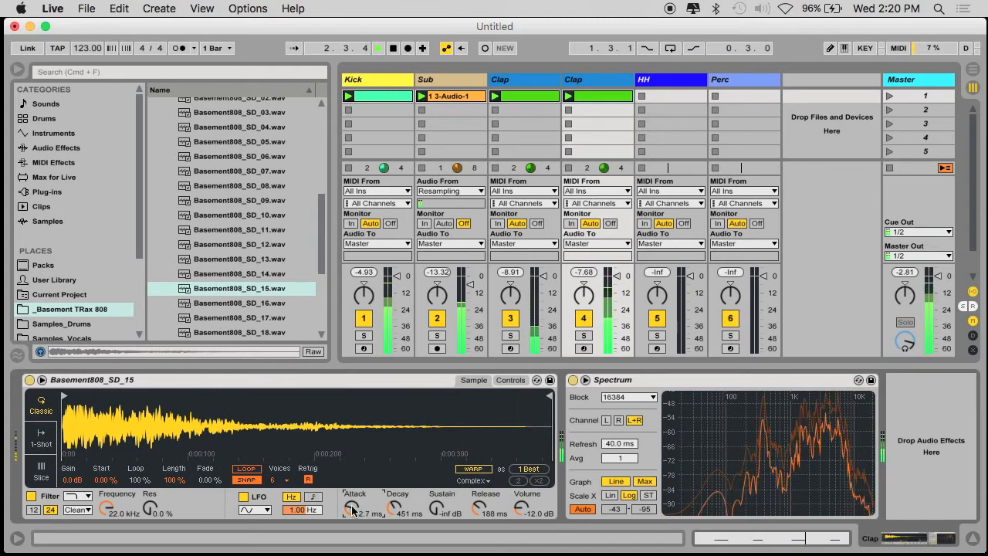
left_click_drag(473, 509, 473, 501)
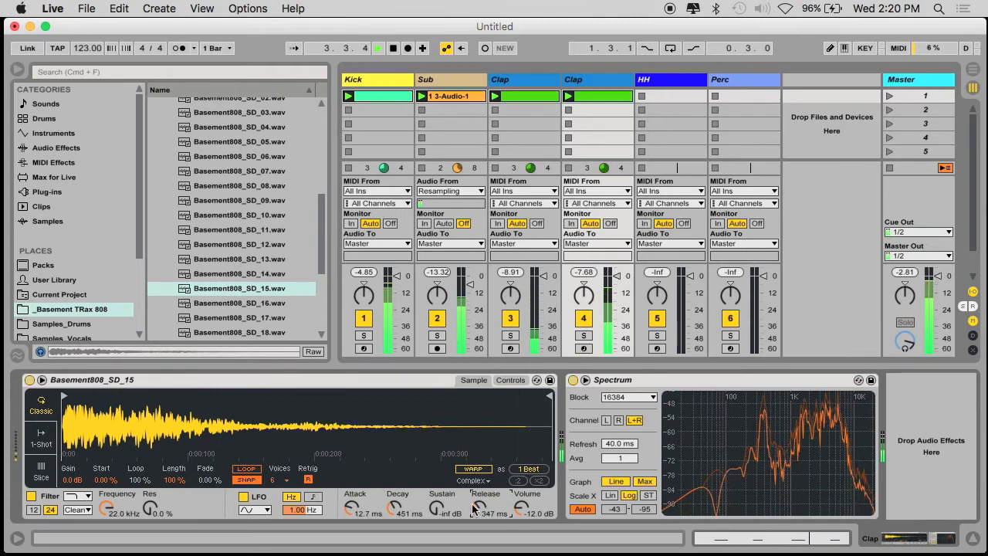
left_click_drag(400, 508, 401, 518)
key("space")
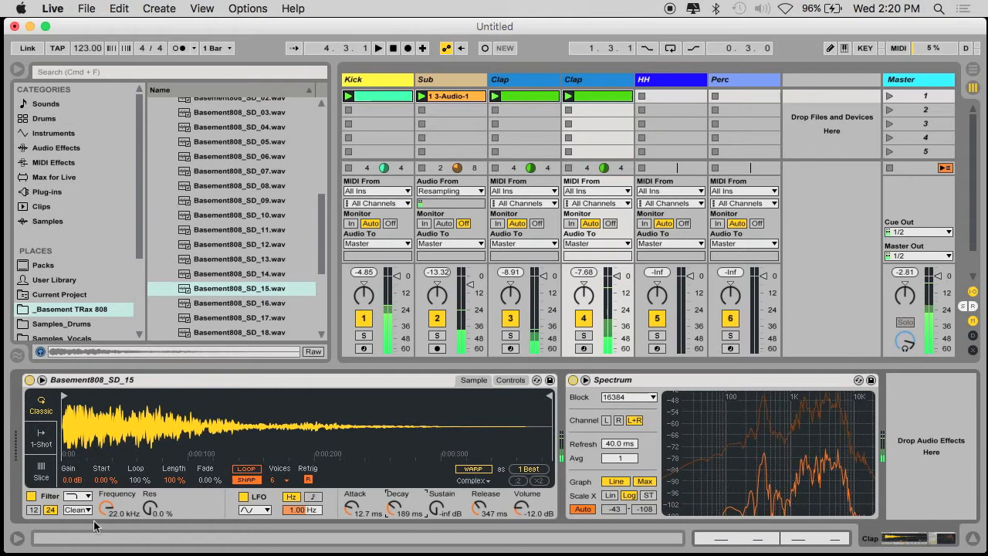
- Switch the duplicated Clap sampler's filter to high-pass and set its cutoff frequency to 351 Hz during playback
left_click(80, 496)
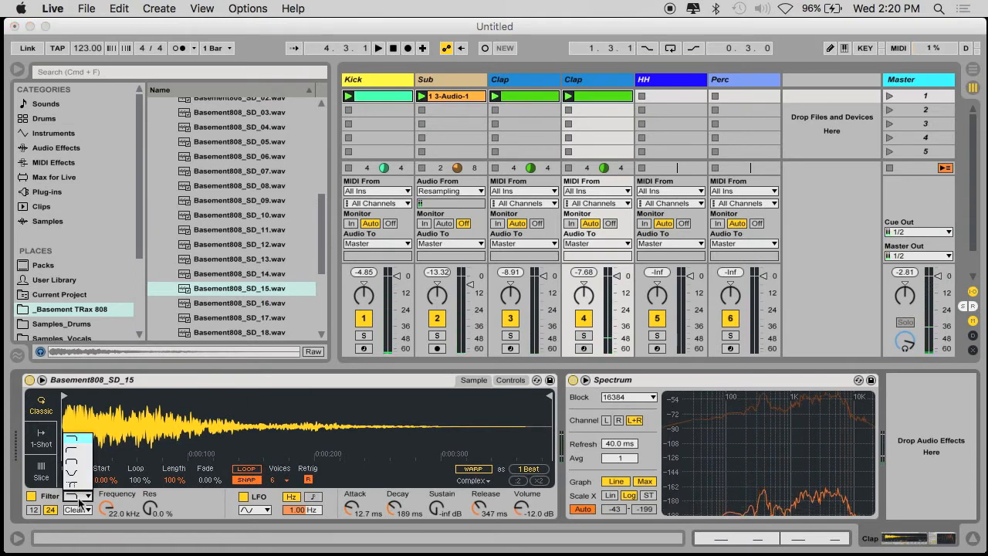
left_click(87, 450)
key("space")
left_click_drag(106, 508, 106, 537)
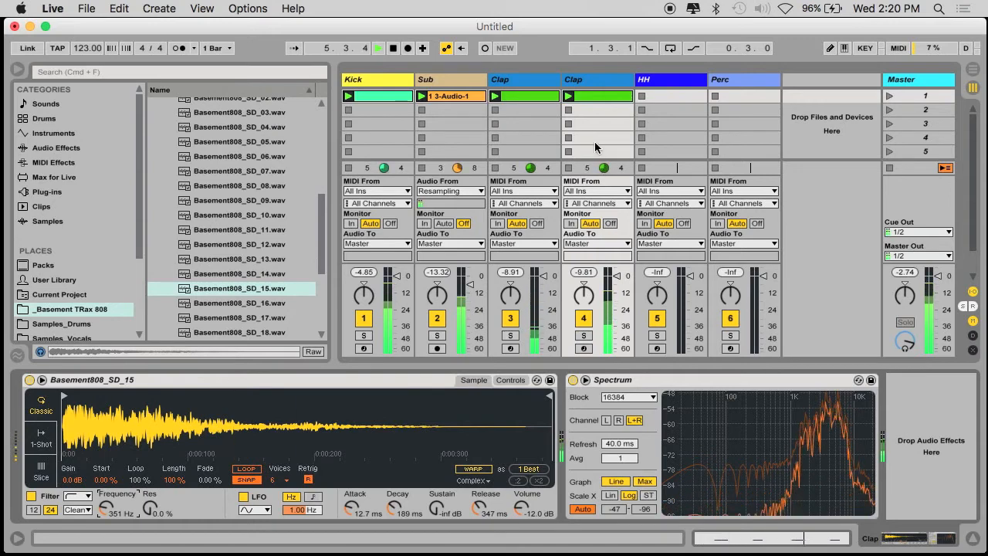
key("space")
- Rename the duplicated Clap track HH and delete the empty HH and Perc tracks
left_click(654, 78)
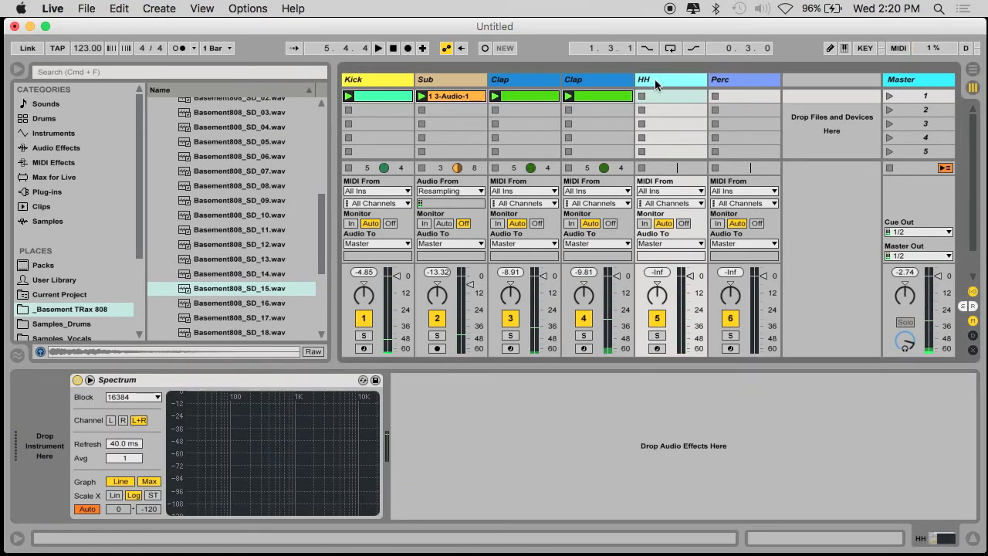
left_click(583, 79)
key("super+r")
type("HH")
key("Return")
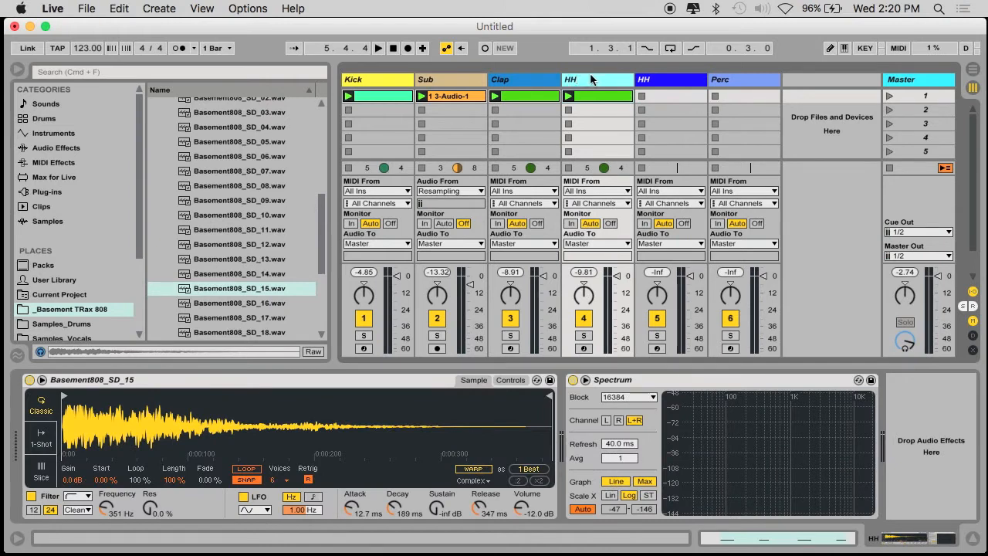
left_click(665, 80)
key("Delete")
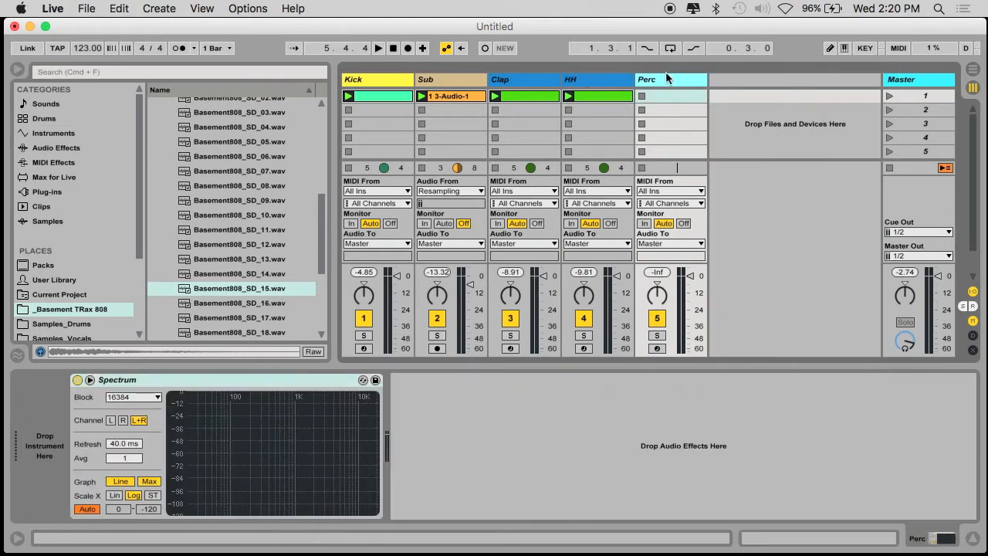
key("Delete")
- Place a duplicate of the Clap track after HH, clear its clip and rename the track Perc
left_click(544, 80)
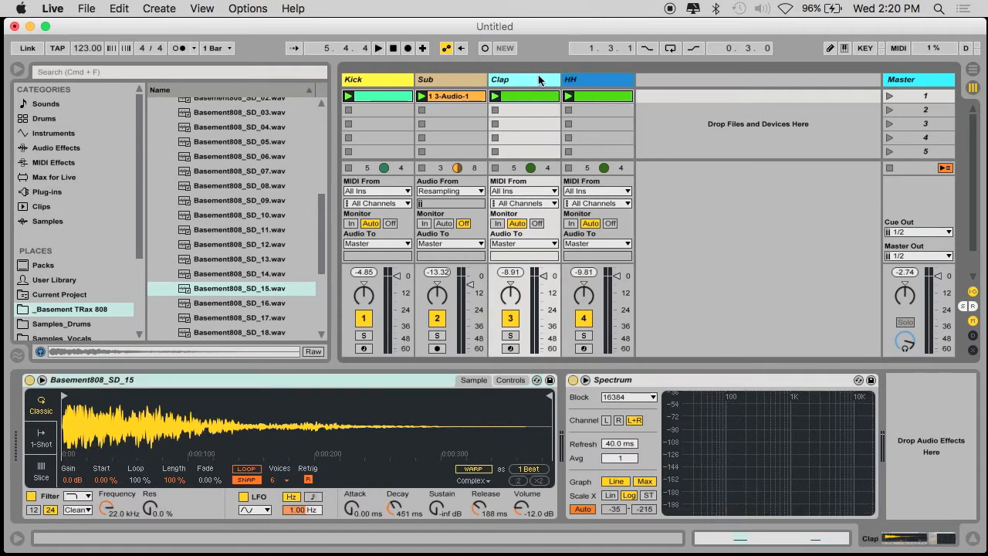
key("super+d")
left_click_drag(581, 83, 704, 84)
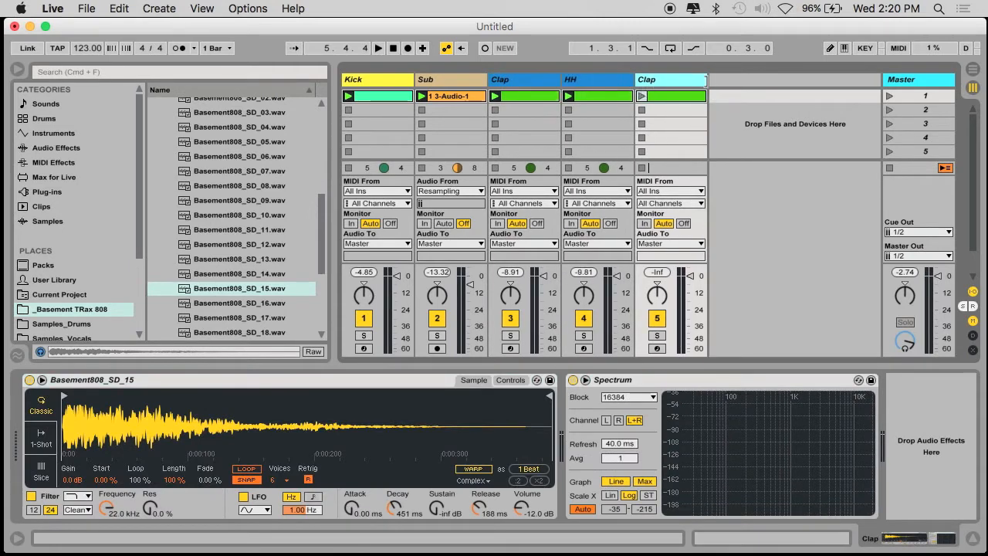
left_click(676, 97)
key("Delete")
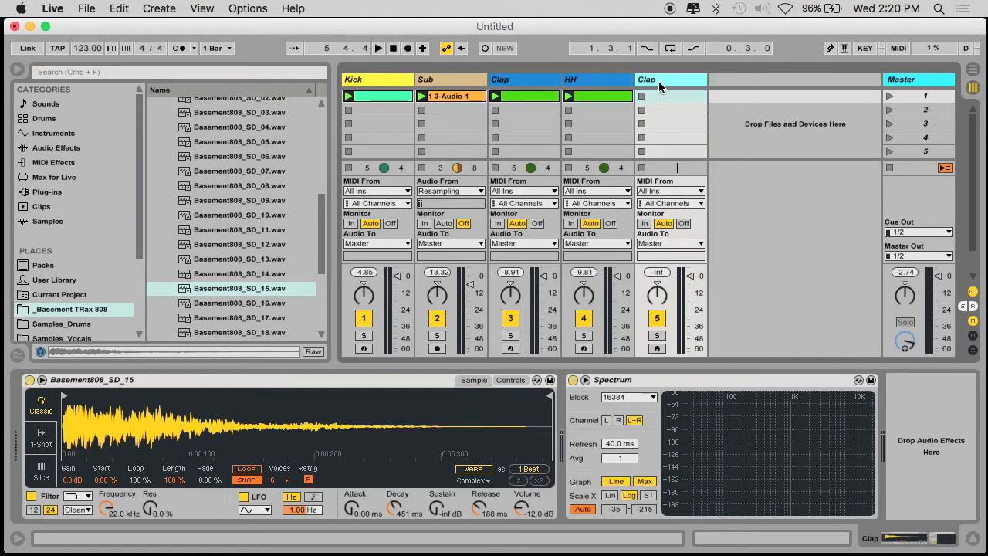
key("super+r")
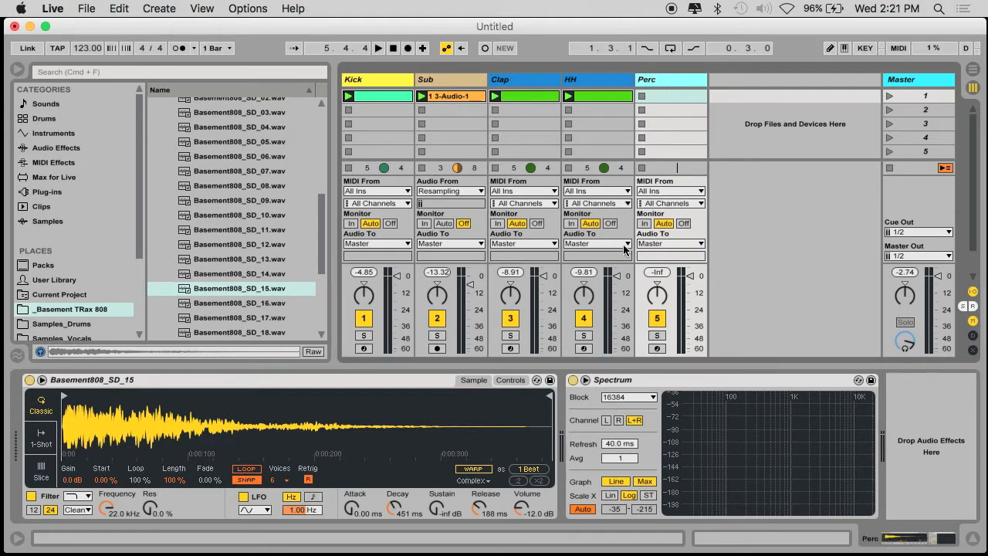
- Arm the Perc track, enable the computer MIDI keyboard and audition the sample one octave lower at C2
left_click(655, 348)
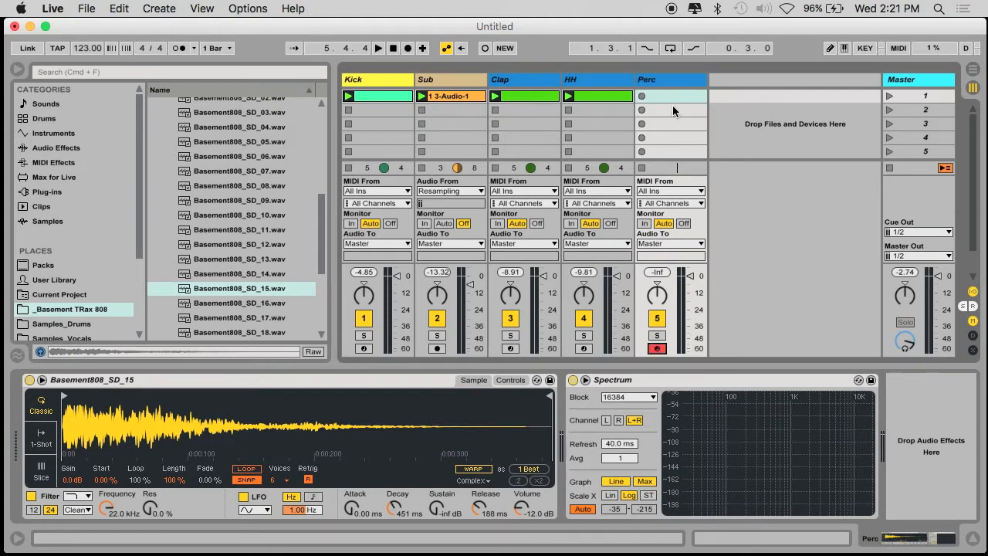
left_click(659, 80)
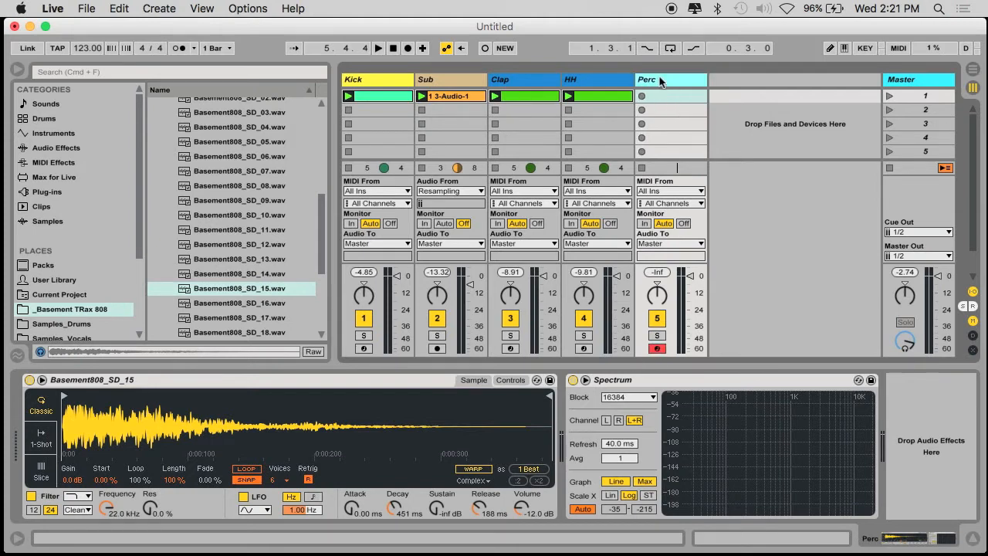
left_click(844, 48)
key("a")
key("a")
key("a")
key("z")
key("a")
key("a")
key("a")
key("a")
key("a")
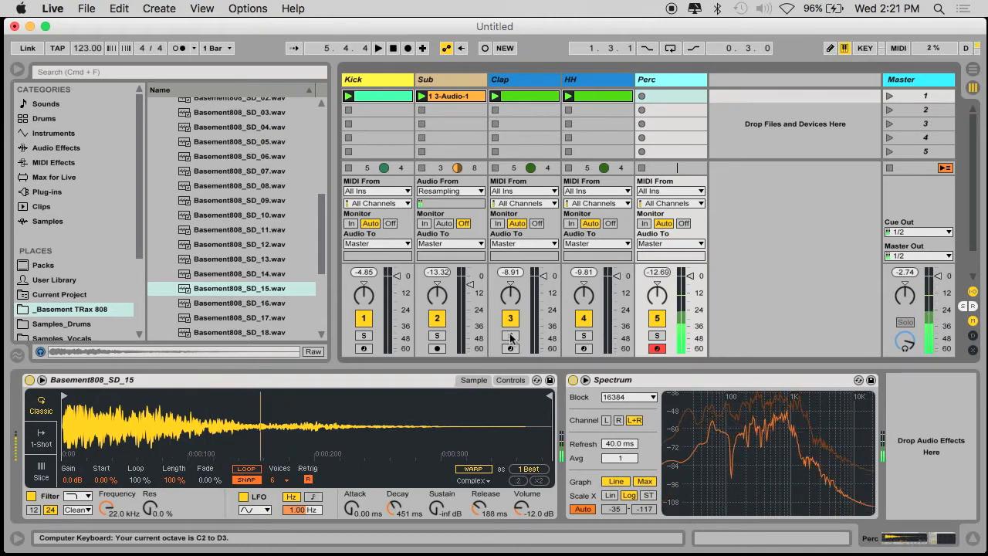
- Start playback and rehearse the C2 percussion hits over the beat
key("space")
key("a")
key("a")
key("a")
key("a")
key("a")
key("a")
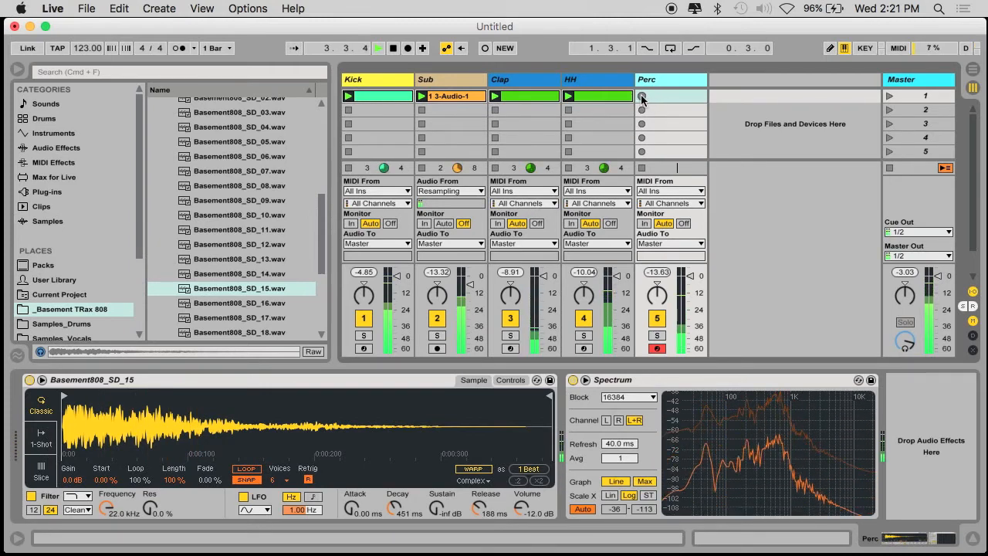
- Record C2 percussion hits live into the Perc track's first clip slot
left_click(641, 97)
key("a")
key("a")
key("a")
key("a")
left_click(641, 96)
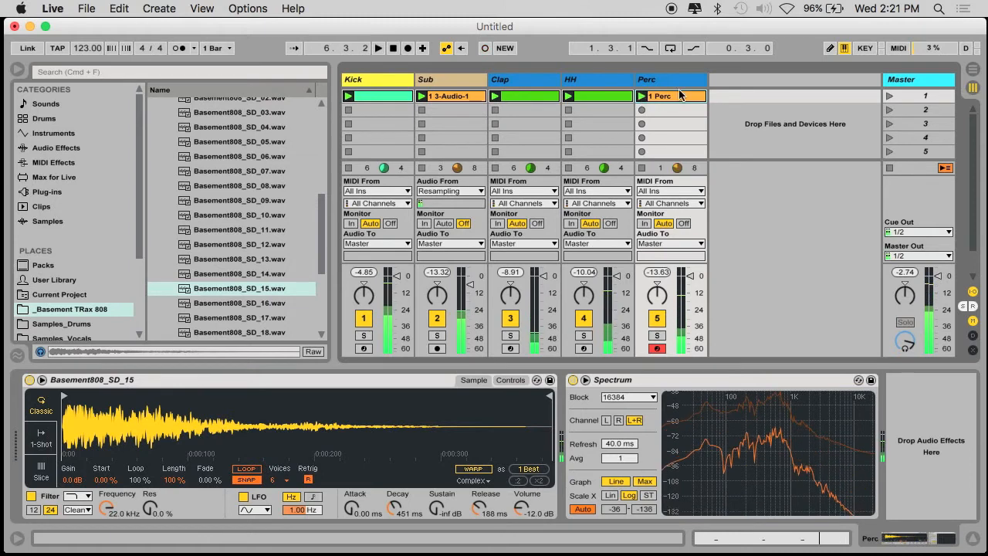
- Loop the recorded Perc clip from 1.3.1 to 2.3.1 and crop it to that one-bar section
double_click(680, 95)
left_click_drag(416, 261, 787, 311)
key("super+l")
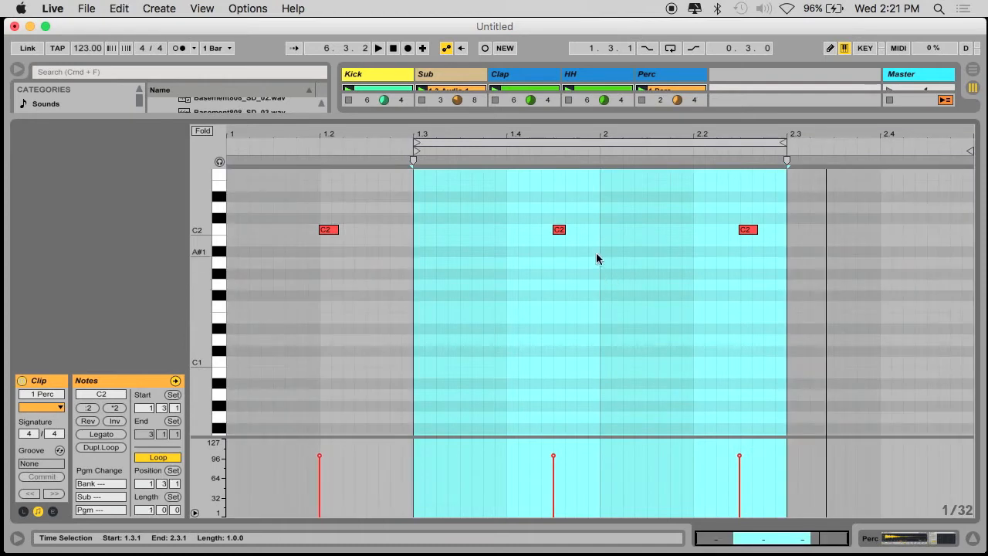
right_click(525, 238)
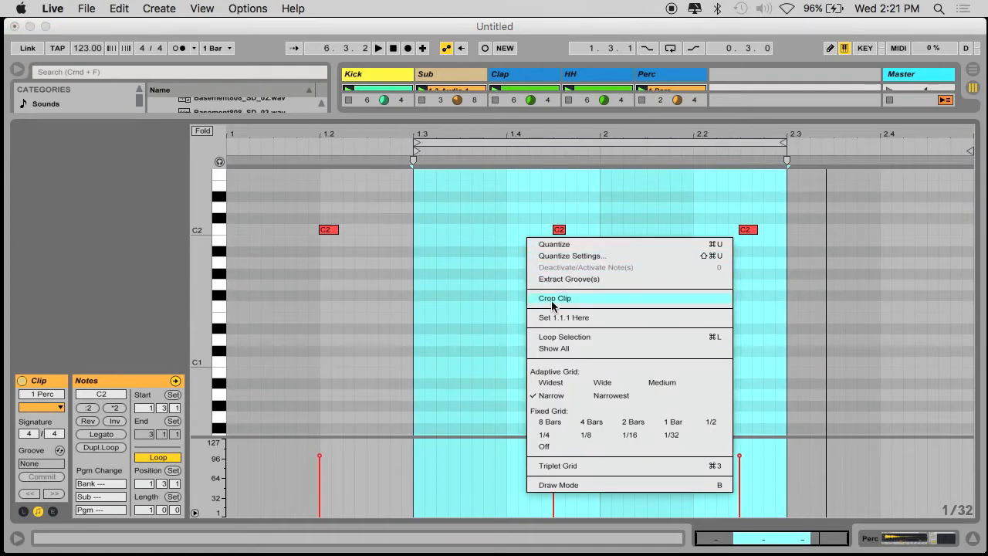
left_click(551, 299)
- Set the Perc clip's grid to 1/16 and quantize its two C2 notes
key("super+2")
key("super+2")
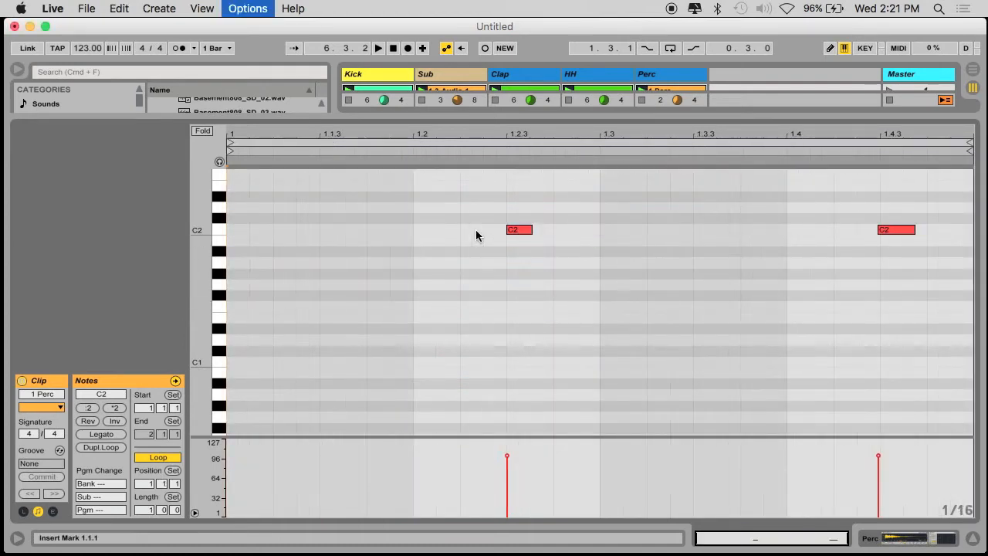
left_click_drag(472, 213, 943, 270)
key("super+u")
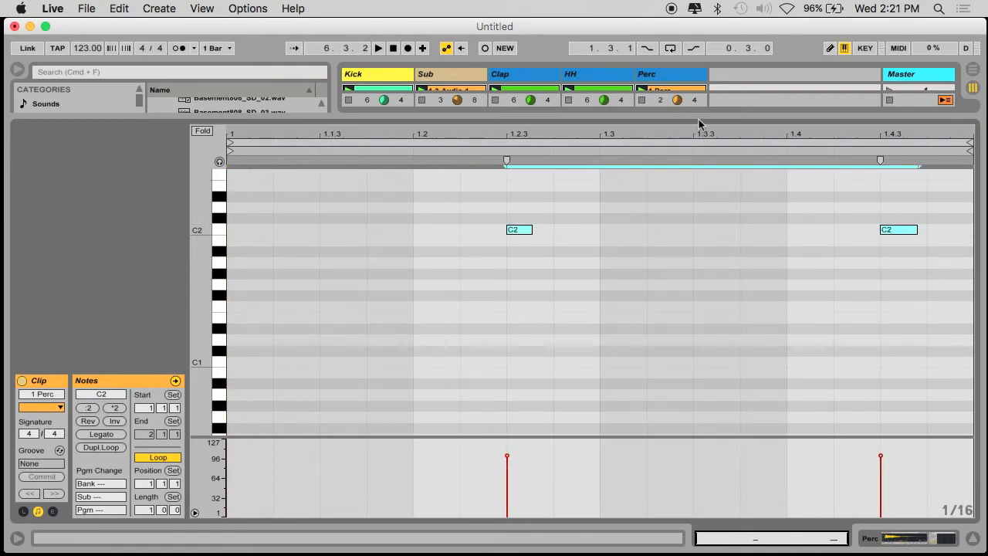
left_click_drag(699, 115, 672, 302)
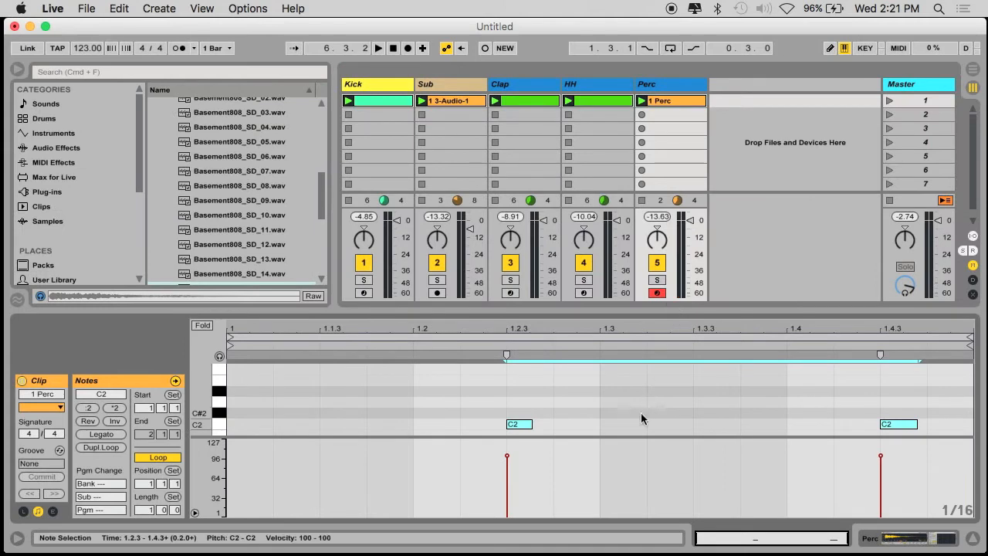
- Play the Perc clip and set its Simpler filter to the PRD circuit at 593 Hz with 5.33 dB drive
left_click_drag(634, 438, 633, 472)
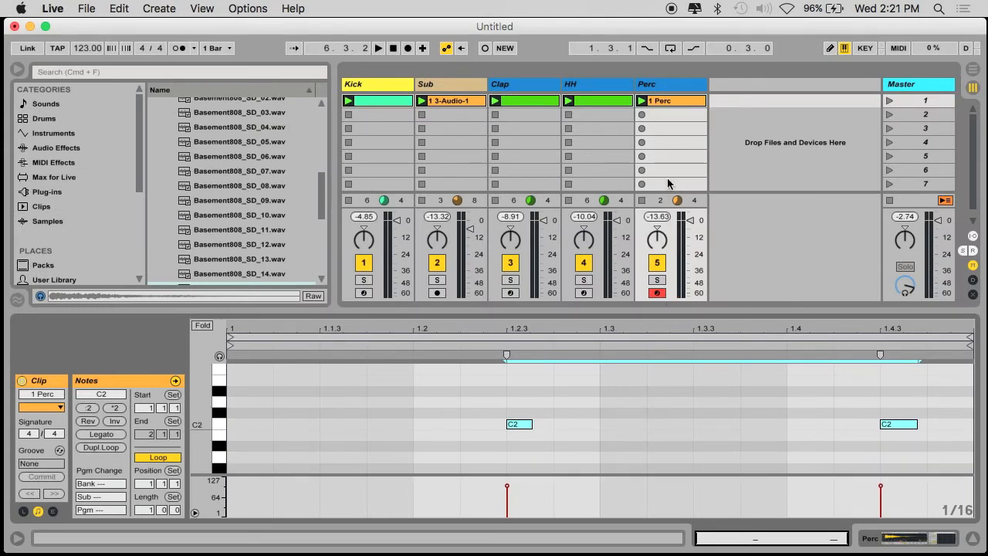
left_click(641, 101)
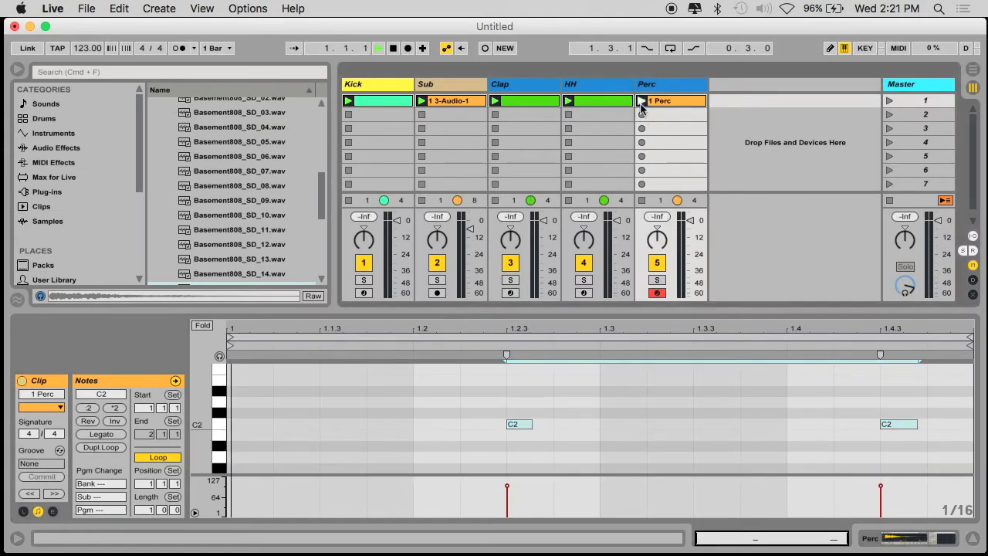
left_click(477, 426)
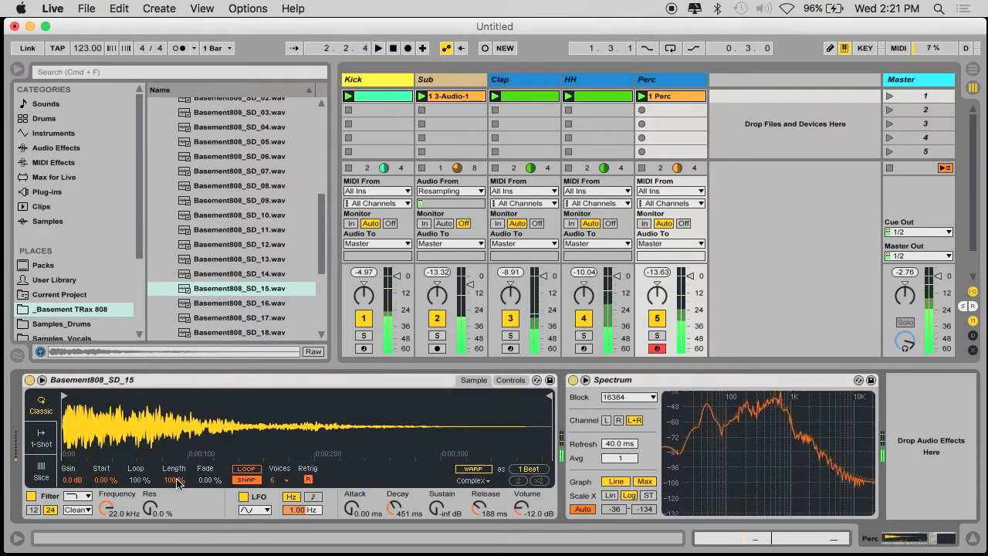
left_click_drag(106, 507, 106, 537)
left_click(85, 510)
left_click(73, 498)
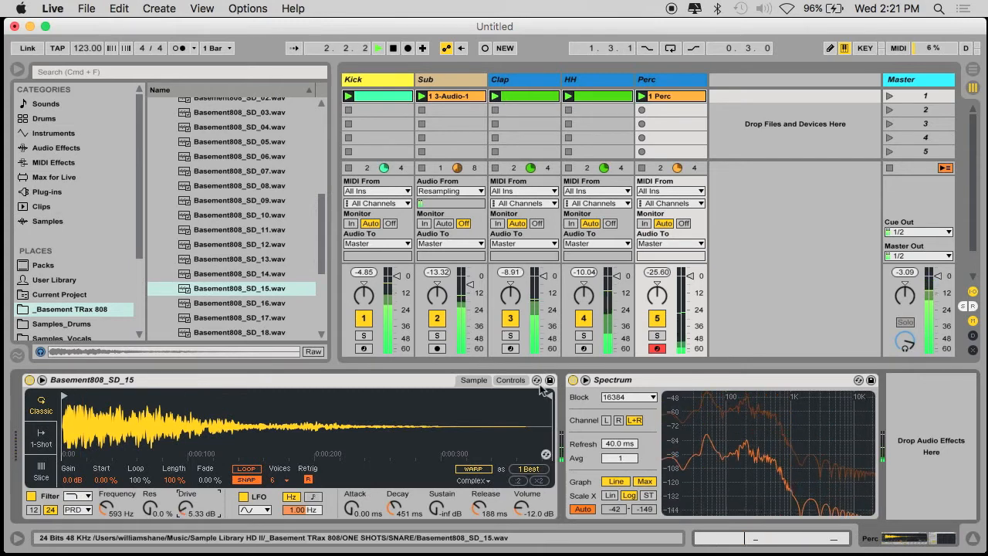
- Set the Perc Simpler's filter envelope amount to 15 and raise the filter resonance to 24% during playback
left_click(510, 380)
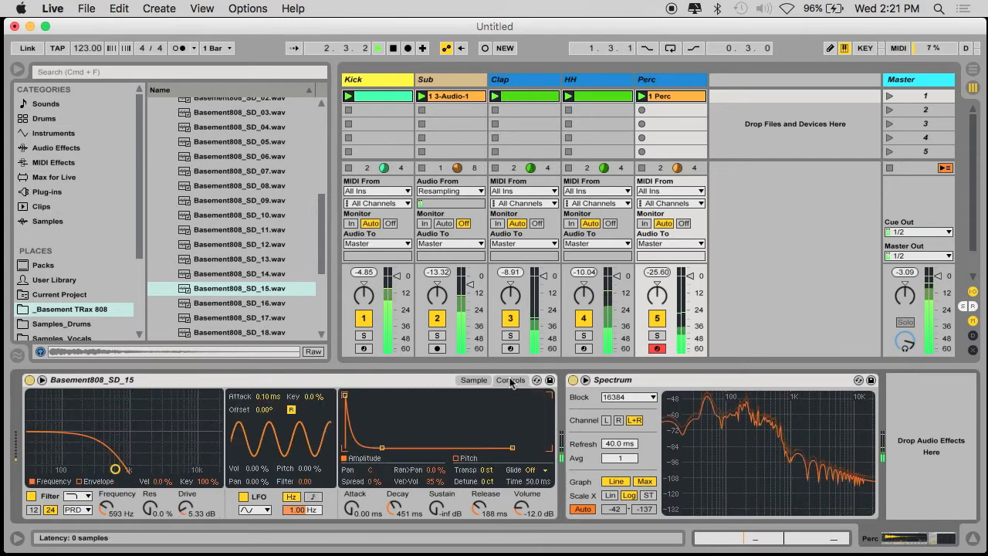
left_click(81, 481)
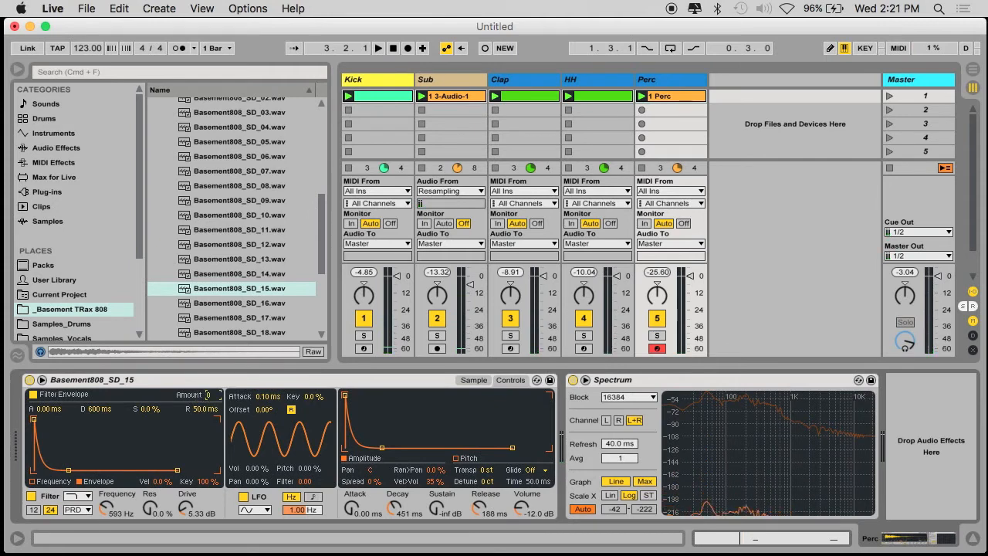
key("space")
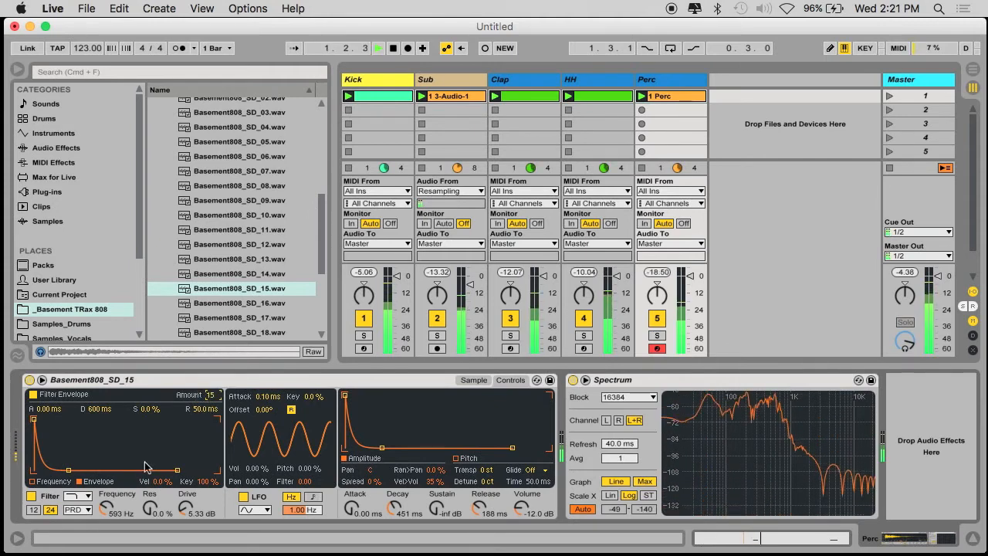
left_click_drag(150, 507, 151, 485)
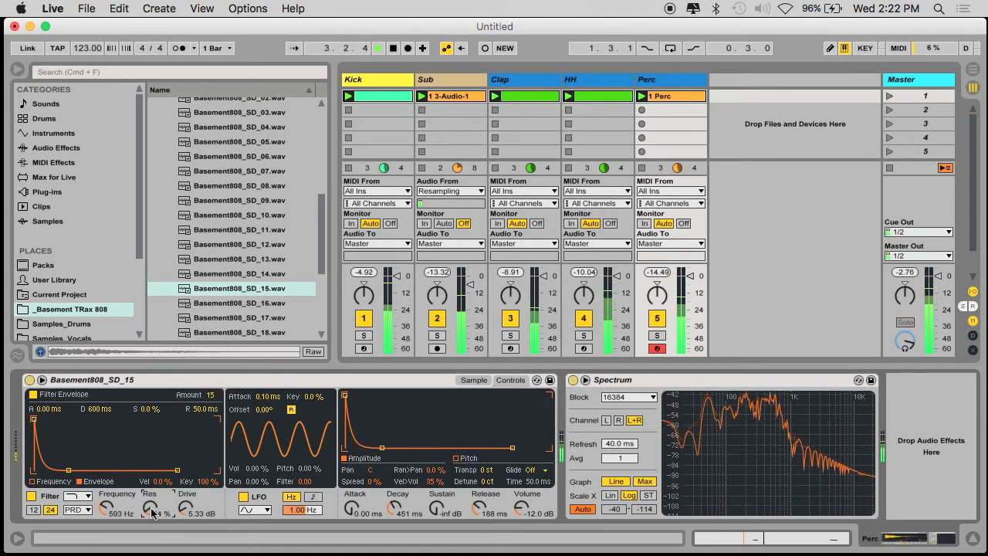
key("space")
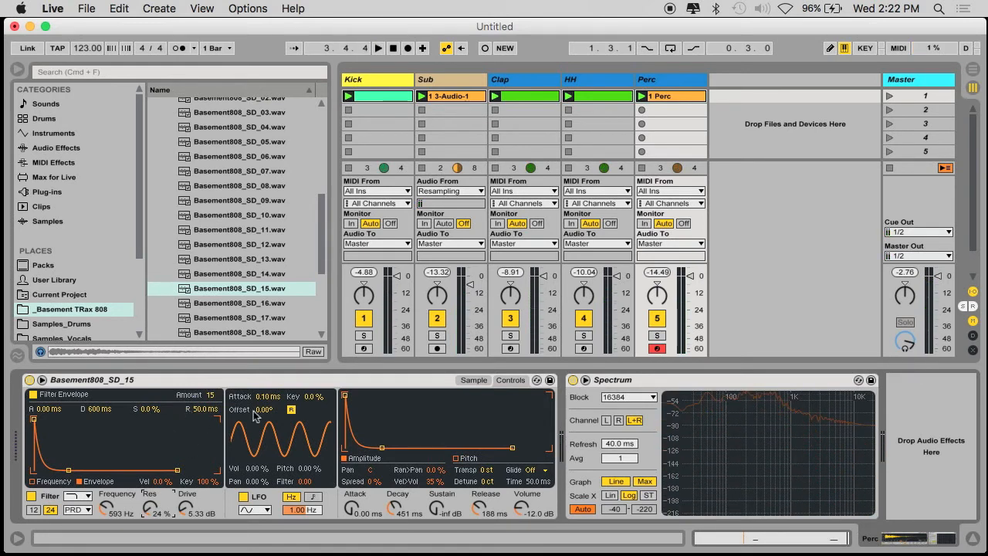
- Turn off LFO retrigger and lower the LFO rate in the Perc Simpler
left_click(289, 409)
left_click_drag(302, 510, 301, 521)
- In the Clap Simpler, turn off LFO retrigger and set LFO volume to 3%, pitch to 1% and rate to 0.19 Hz
left_click(516, 102)
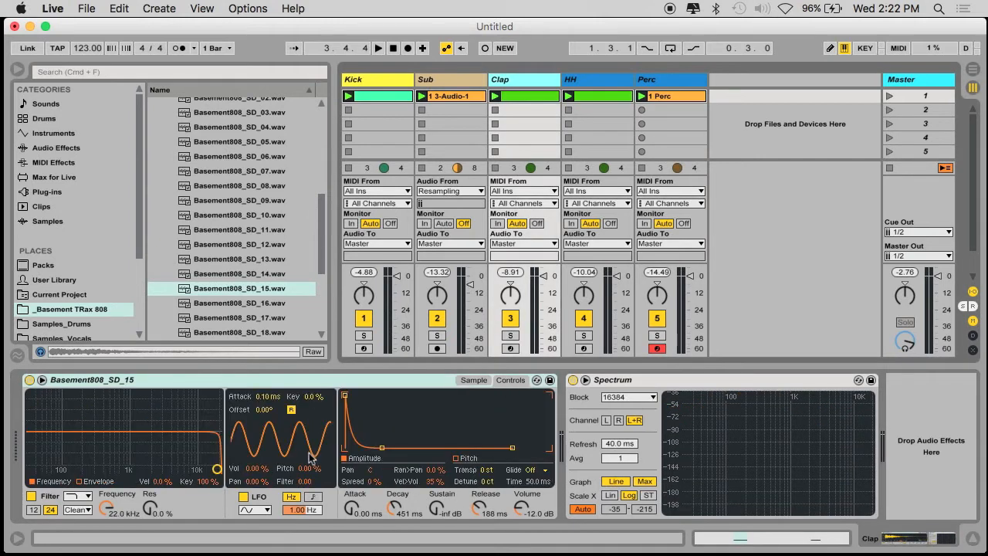
left_click(291, 411)
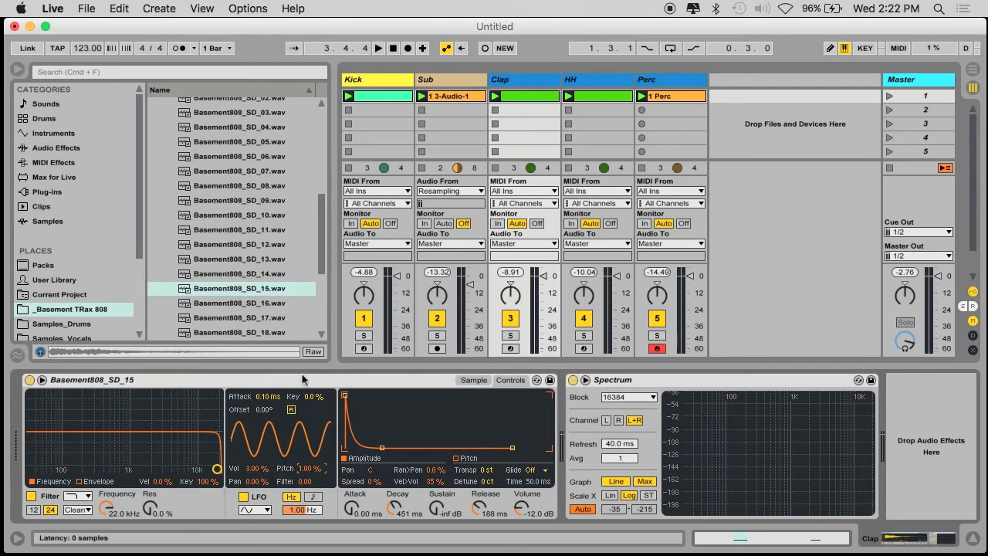
left_click_drag(302, 510, 302, 532)
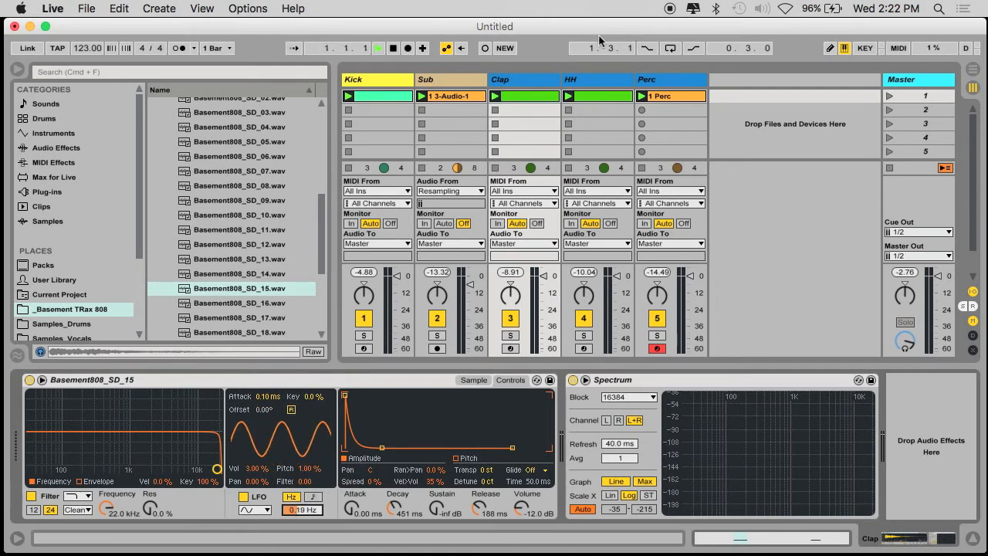
- In the HH Simpler, turn off LFO retrigger and set LFO volume to 1%, pitch to 3% and rate to 0.21 Hz
left_click(584, 79)
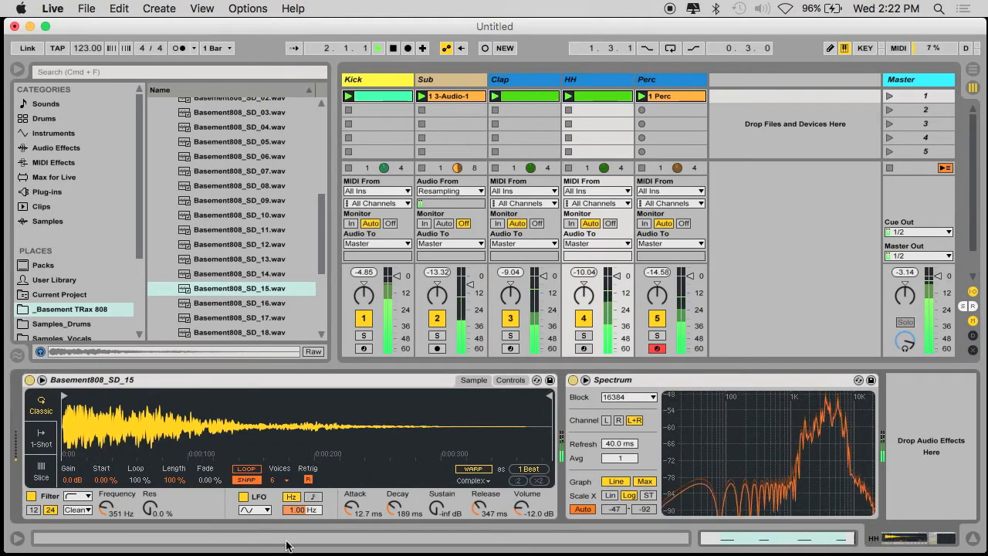
left_click(511, 379)
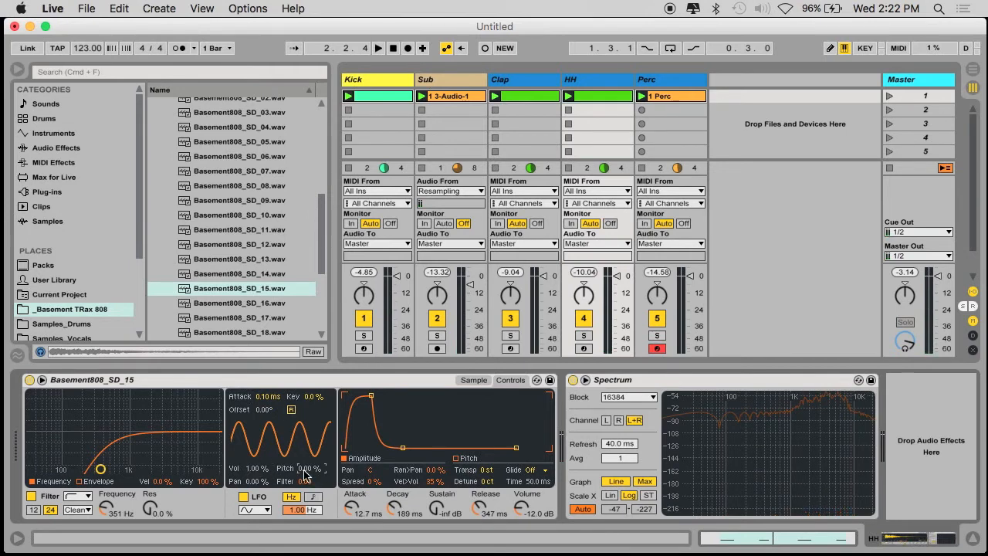
left_click_drag(301, 509, 300, 515)
left_click(608, 83)
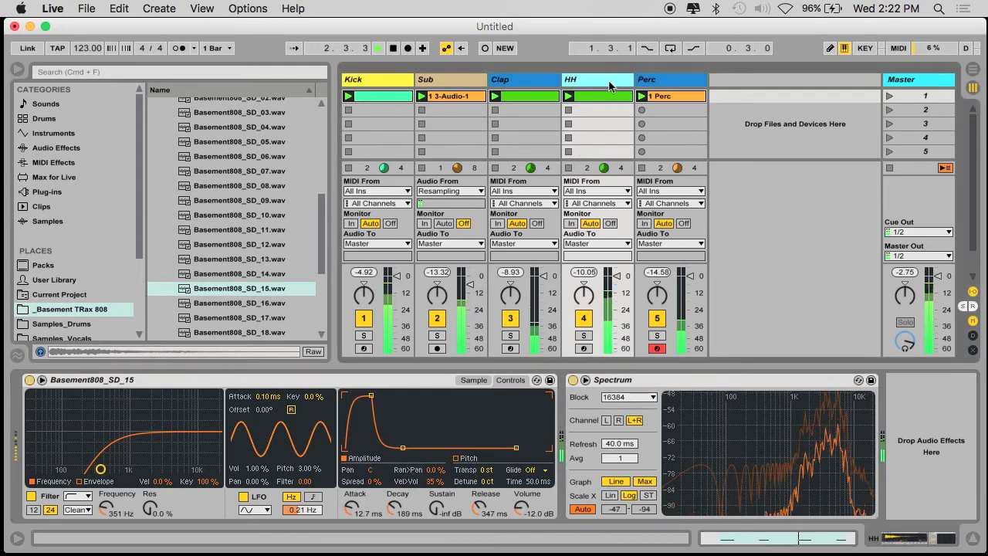
key("space")
- Add a new MIDI track and place it between the HH and Perc tracks
key("super+alt+l")
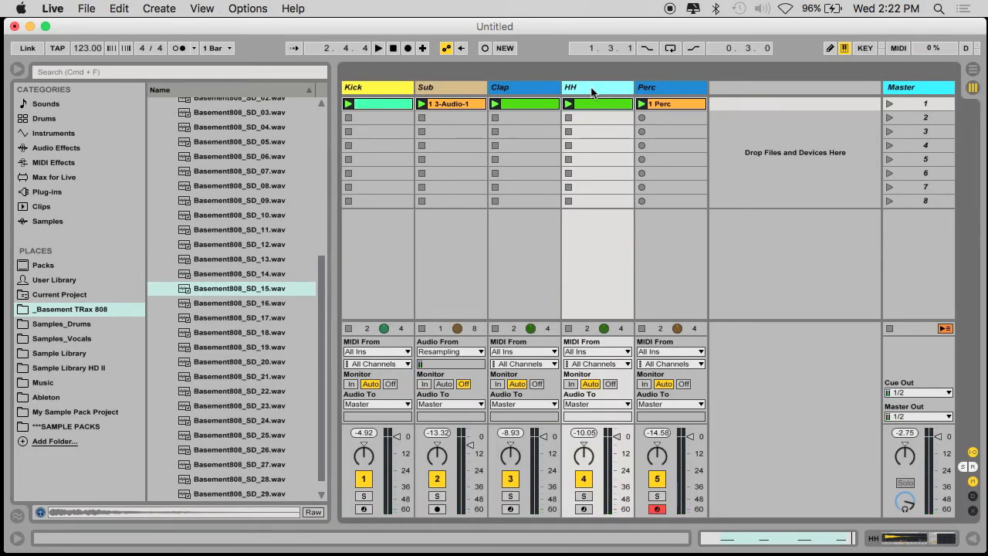
key("super+t")
key("Delete")
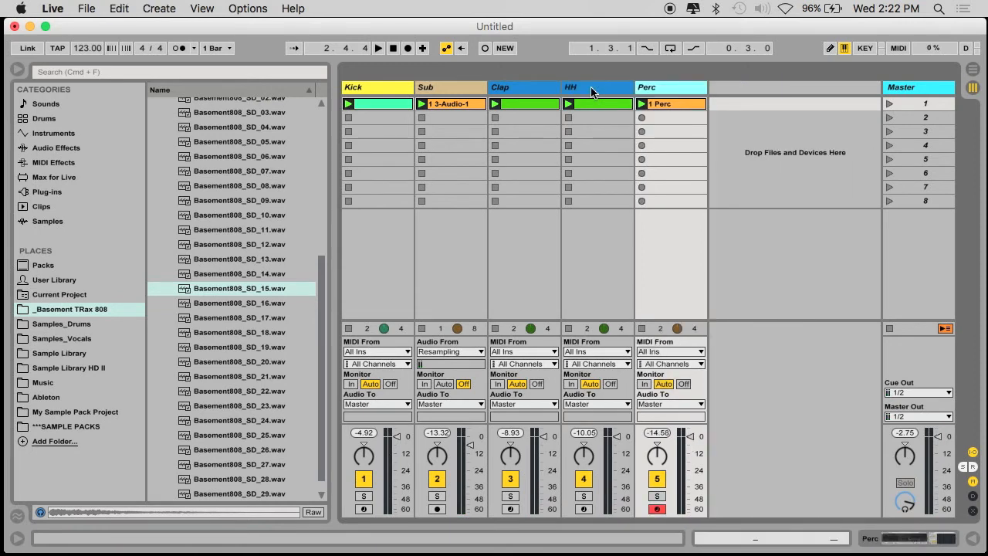
key("super+shift+t")
left_click_drag(713, 87, 634, 93)
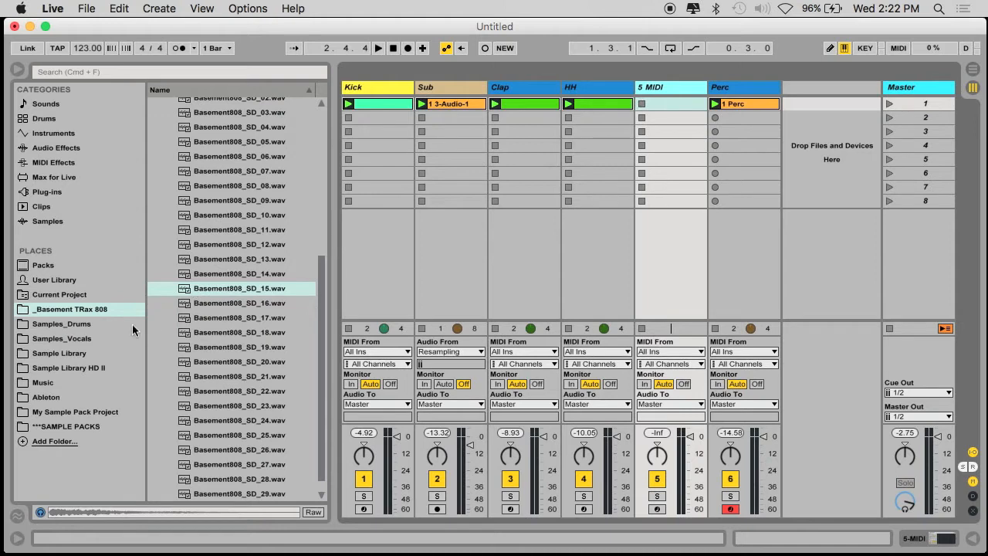
- Open the MARACAS folder within the _Basement TRax 808 ONE SHOTS
left_click(81, 311)
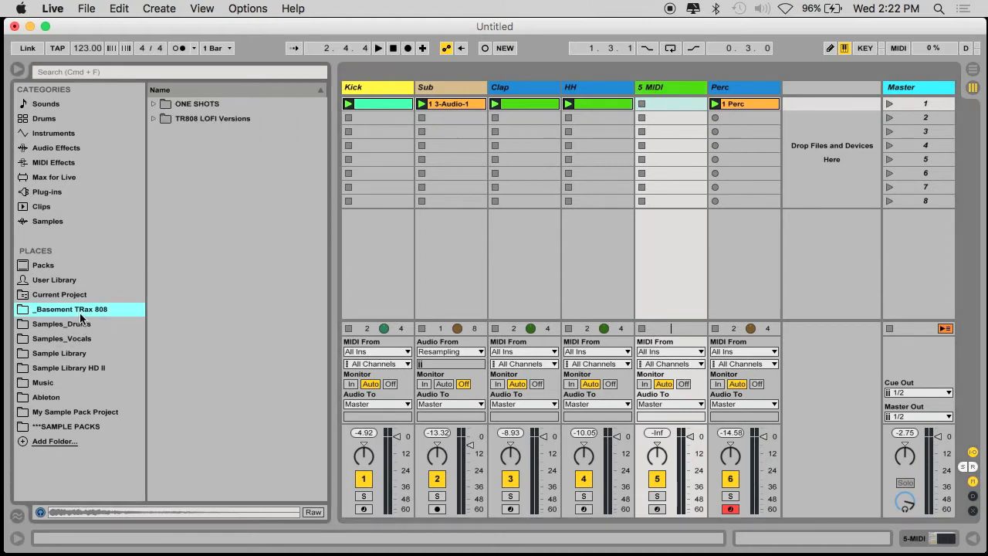
left_click(153, 103)
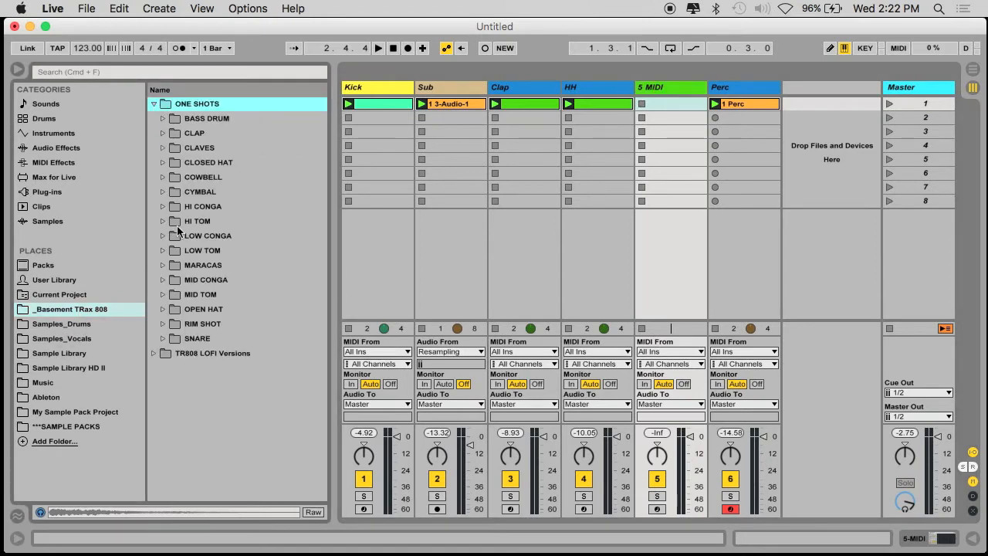
left_click(194, 266)
left_click(194, 266)
- Audition the maracas one-shots from Basement808_MA_02 through Basement808_MA_12 to choose a sound
left_click(216, 294)
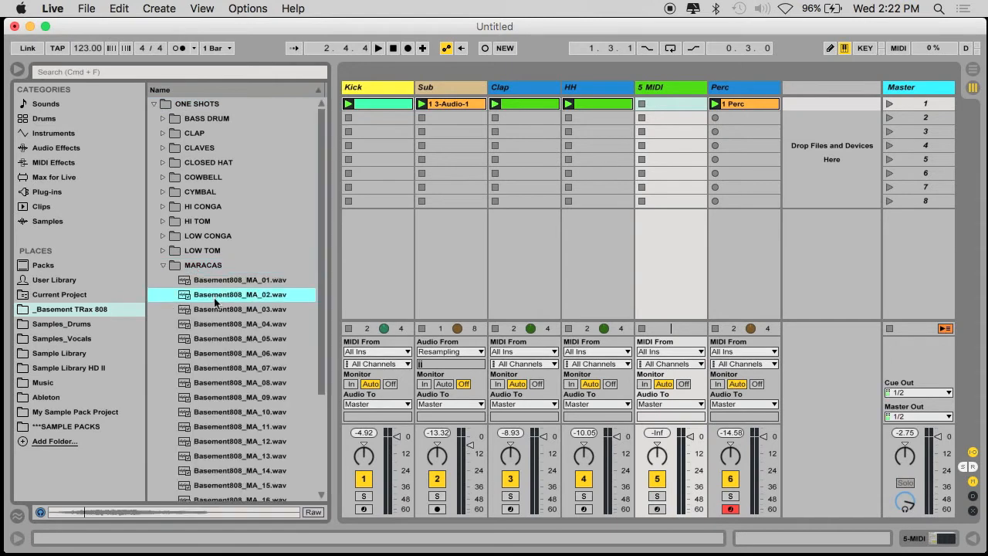
left_click(217, 311)
left_click(218, 370)
left_click(220, 413)
left_click(222, 444)
left_click(229, 416)
scroll(230, 440, "down", 1)
scroll(230, 442, "down", 1)
left_click(222, 427)
left_click(234, 397)
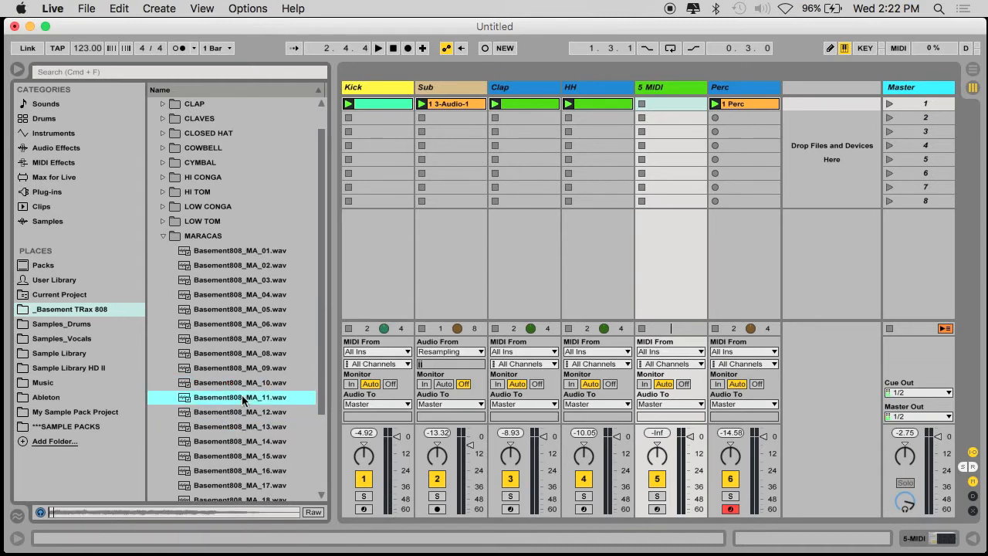
left_click(238, 413)
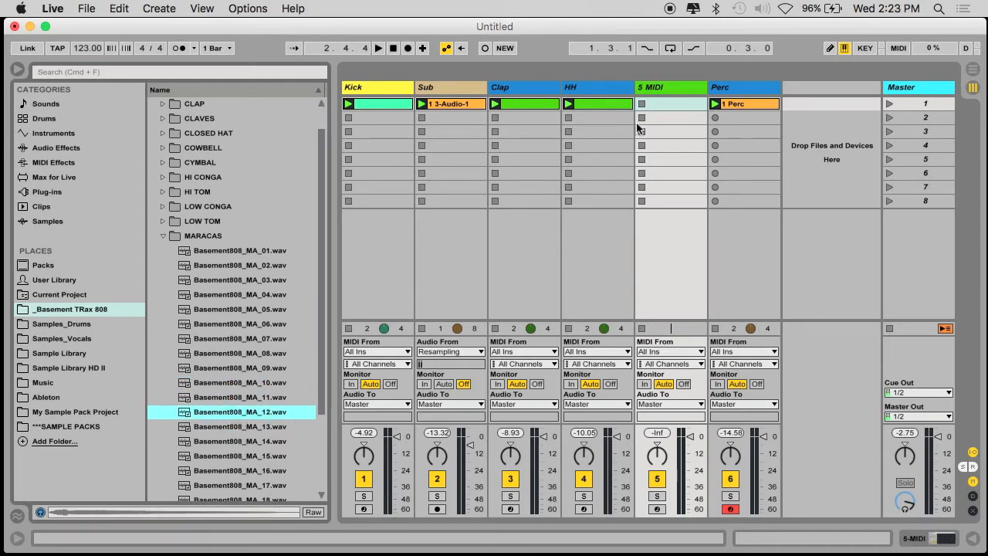
- Load Basement808_MA_12.wav onto the new MIDI track, and copy the HH clip into its first slot and launch it
double_click(666, 89)
scroll(256, 241, "down", 5)
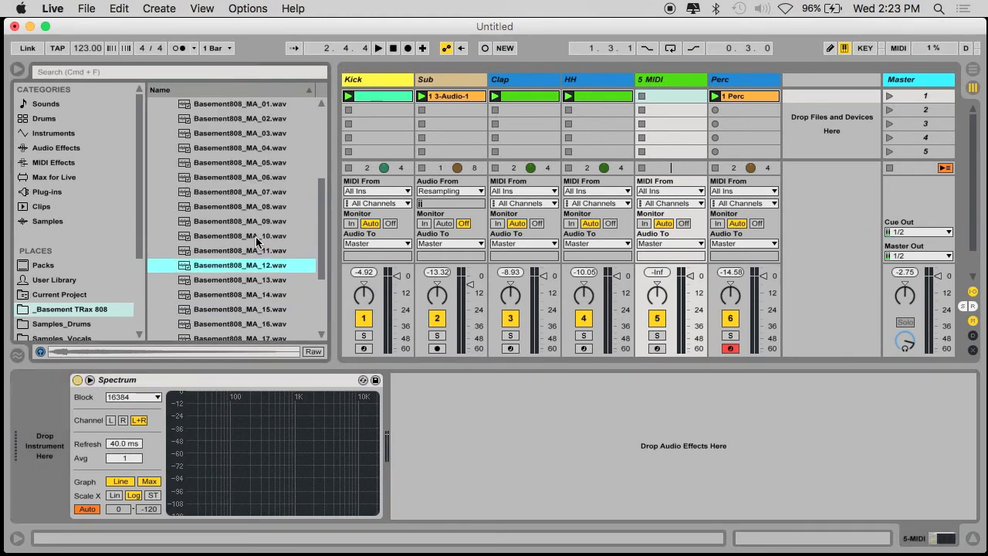
left_click_drag(188, 270, 80, 421)
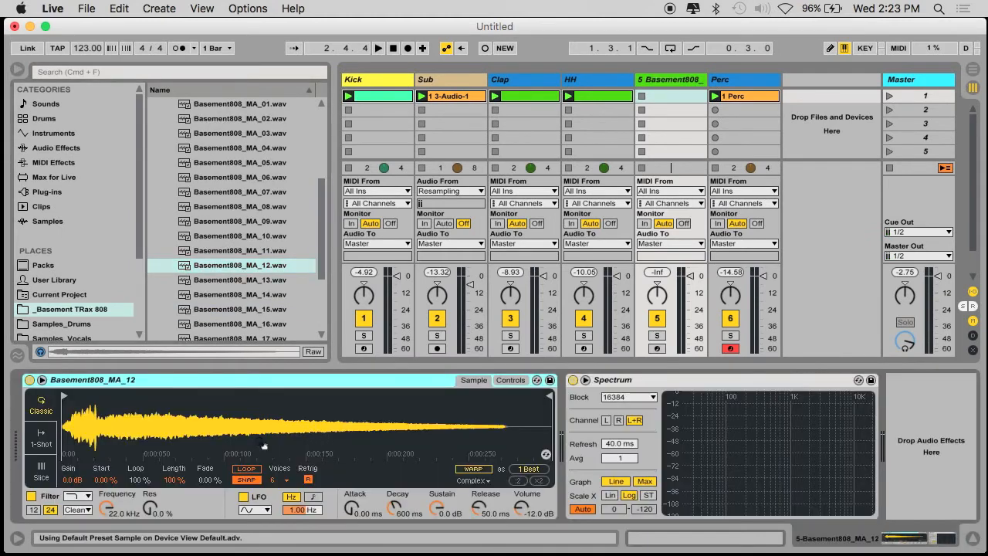
left_click_drag(600, 98, 654, 96)
left_click(642, 97)
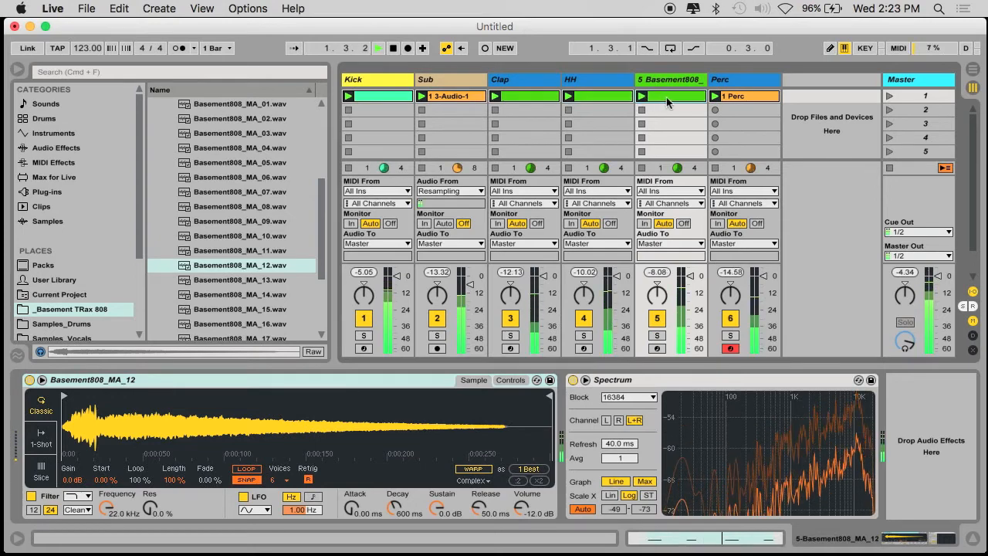
- Shape the soloed maracas envelope to 414 ms decay, -inf dB sustain and 969 ms release, and play it unsoloed with the beat
left_click(656, 335)
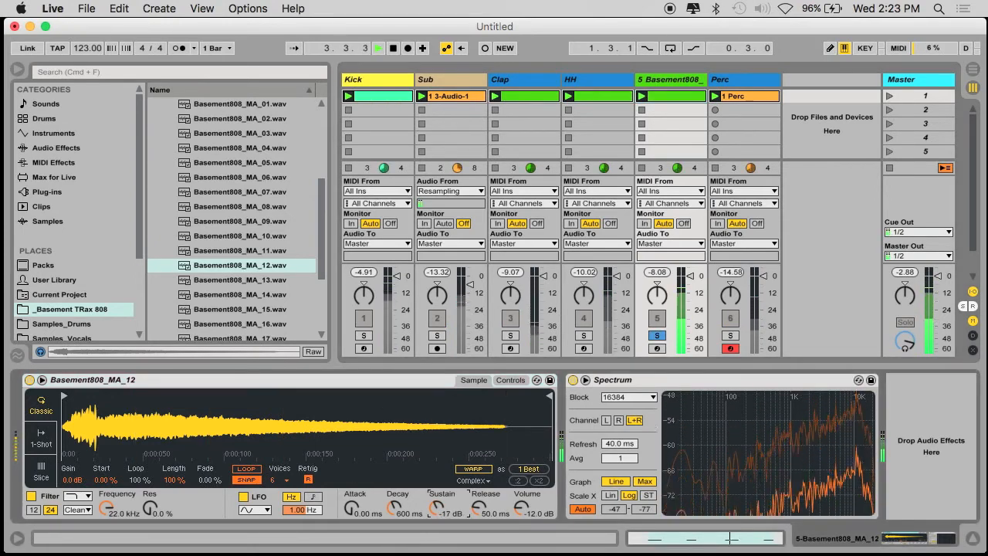
left_click_drag(397, 509, 396, 503)
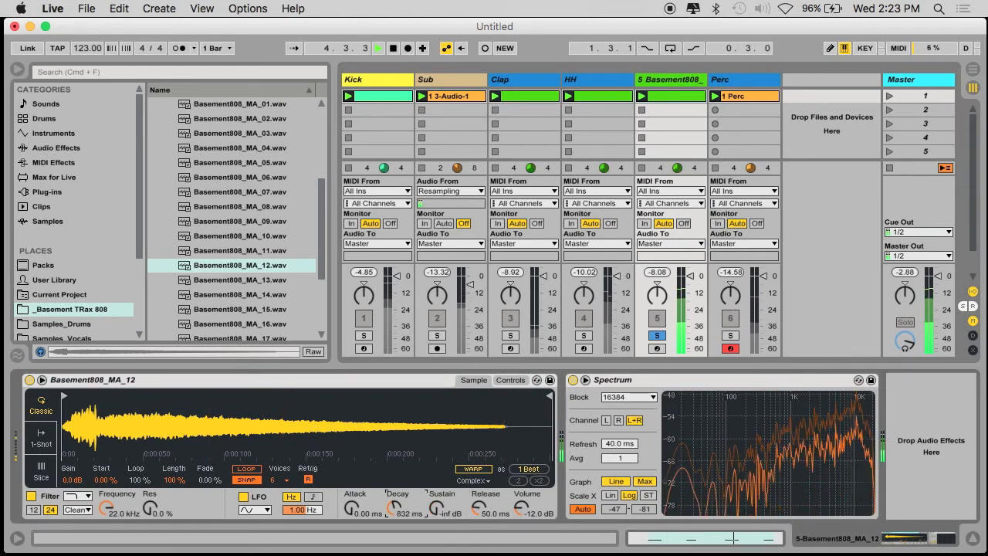
left_click_drag(484, 510, 485, 499)
left_click_drag(397, 509, 396, 517)
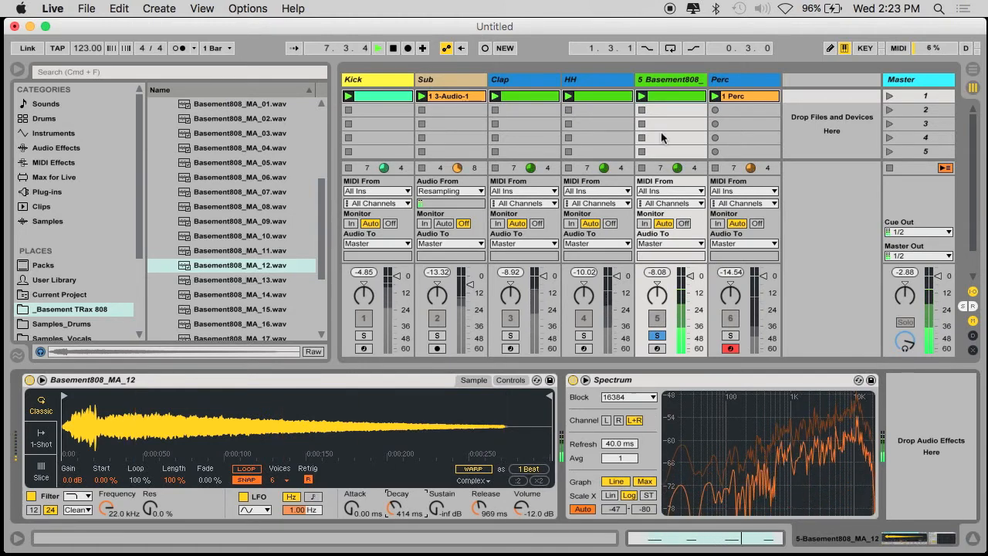
key("space")
left_click(656, 335)
key("space")
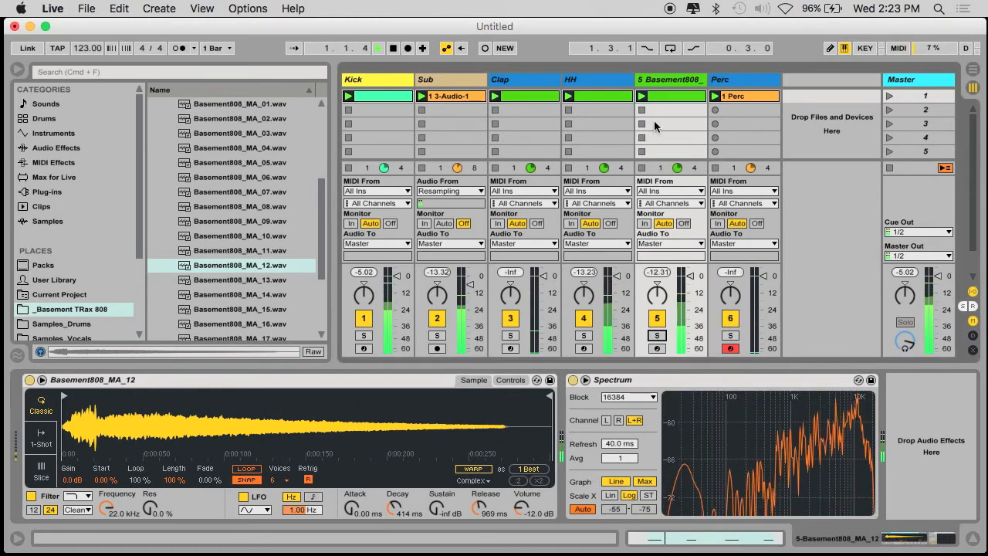
- Transpose all notes in the maracas clip down two octaves to C3 and play the beat
left_click(671, 97)
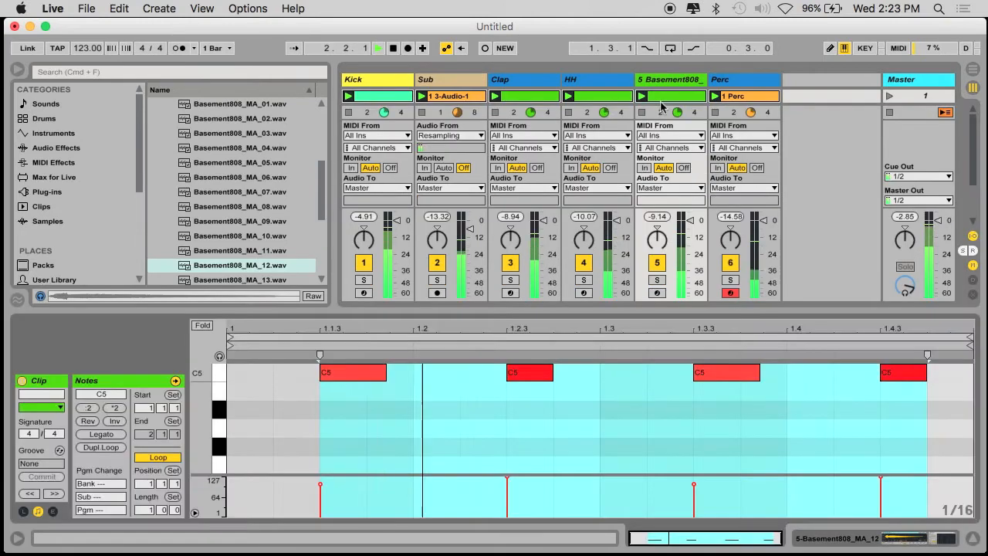
left_click(526, 420)
key("space")
left_click(473, 424)
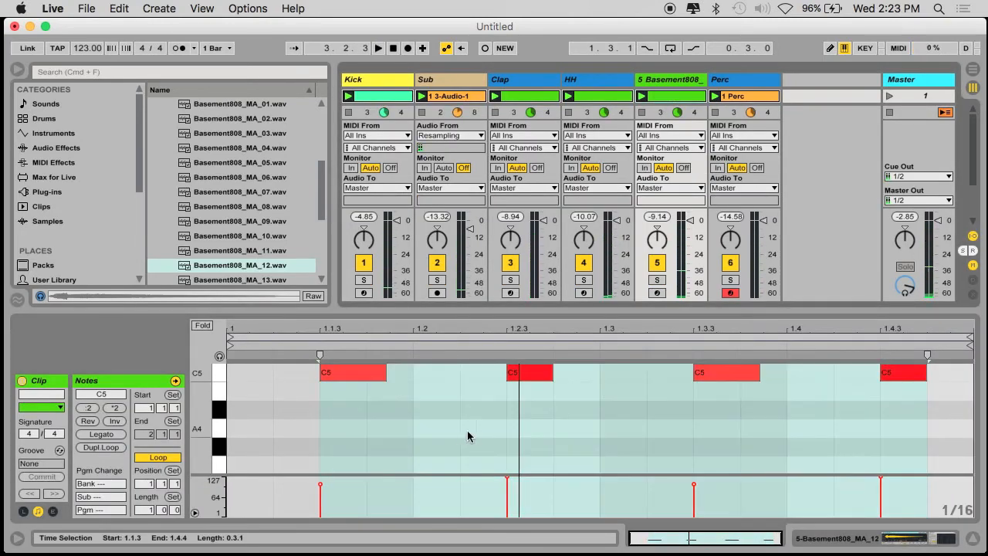
key("super+a")
key("shift+Down")
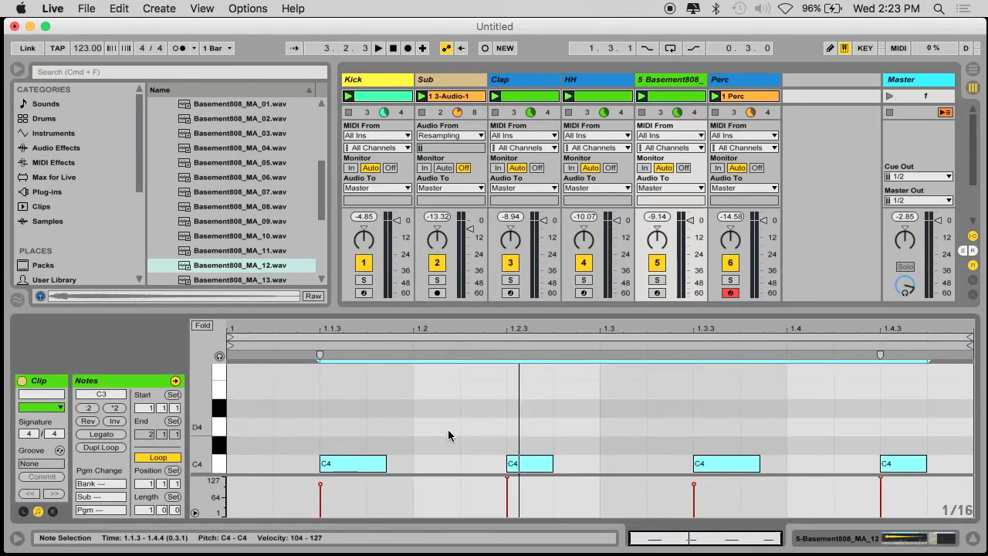
key("shift+Down")
key("space")
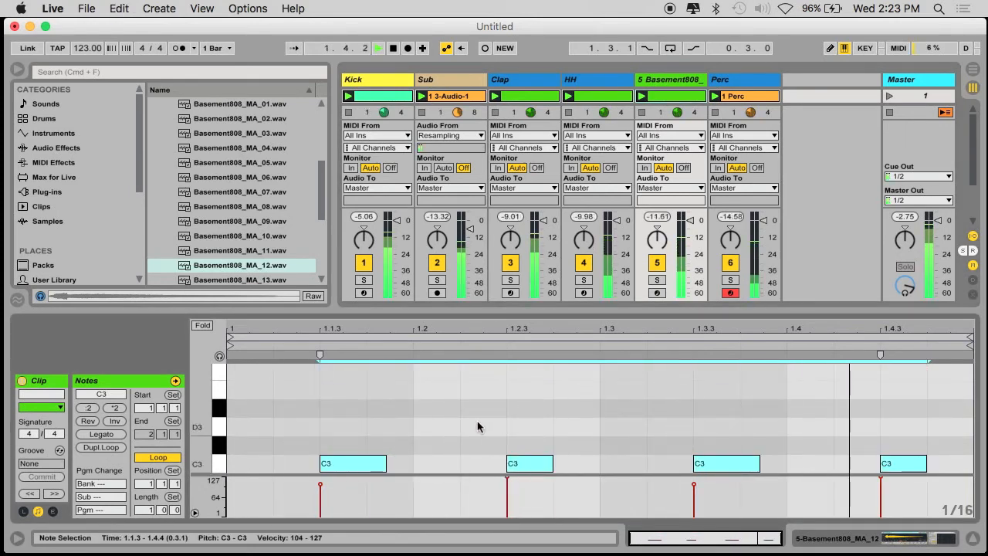
scroll(335, 429, "down", 2)
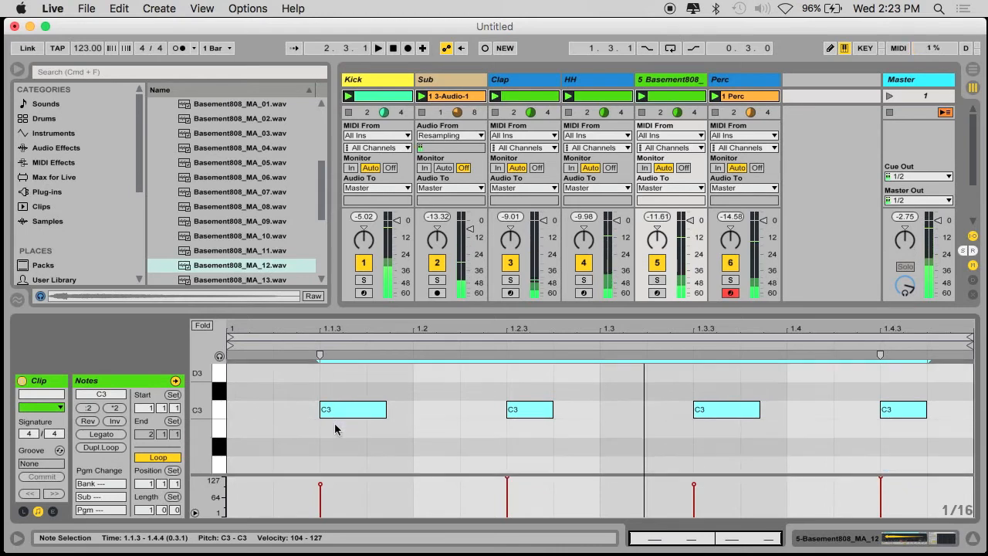
- Move the maracas clip's start marker to 1.2.1 and rename its track Shaker
left_click(412, 409)
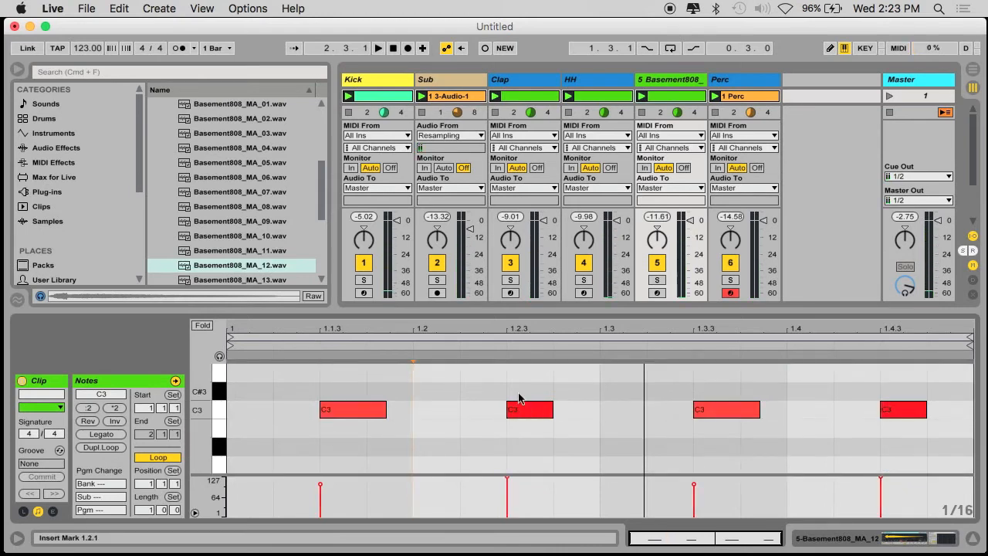
left_click_drag(235, 346, 414, 348)
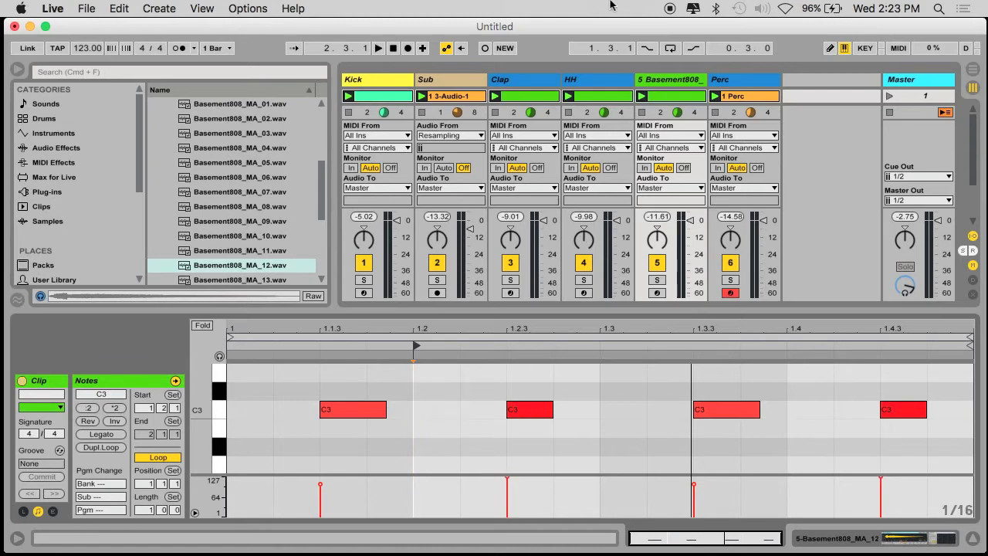
left_click(660, 82)
key("super+r")
type("Sh")
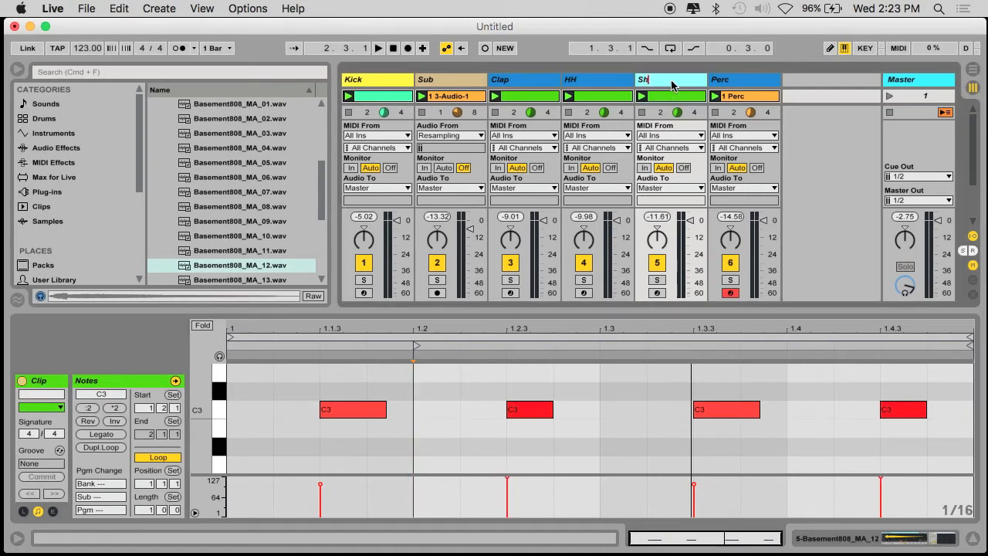
key("Return")
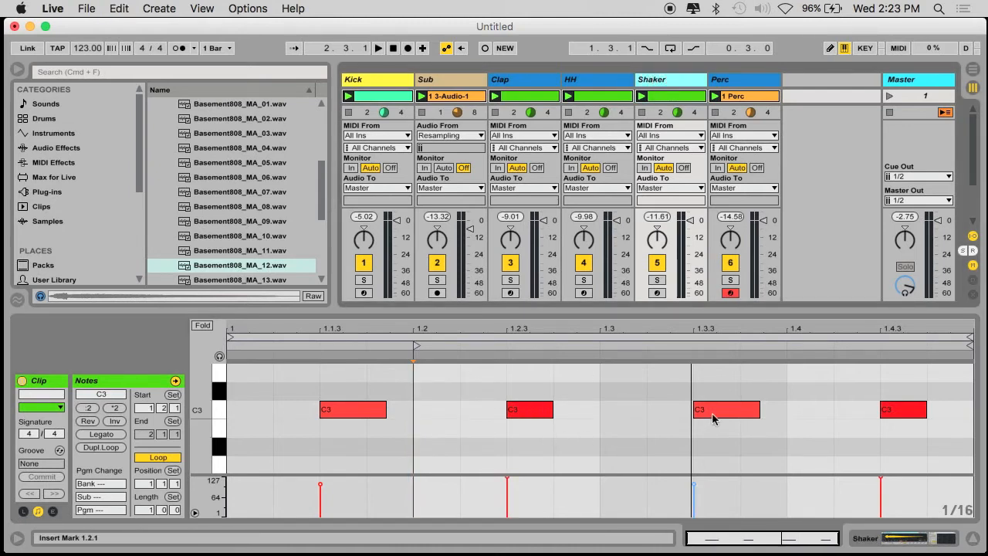
- Lower the Shaker track's volume to -3.0 dB and set its sampler envelope to 12.7 ms attack and 267 ms release during playback
key("space")
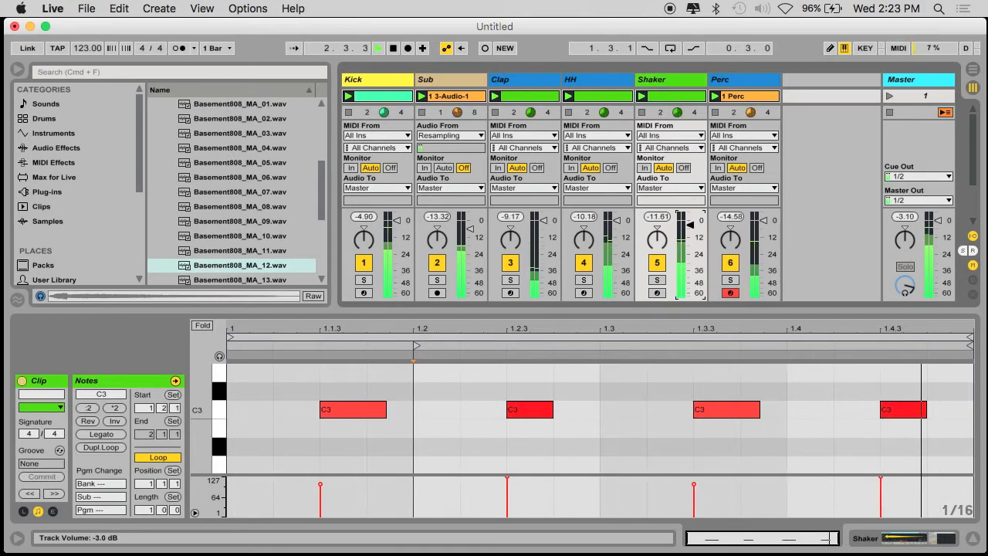
double_click(663, 81)
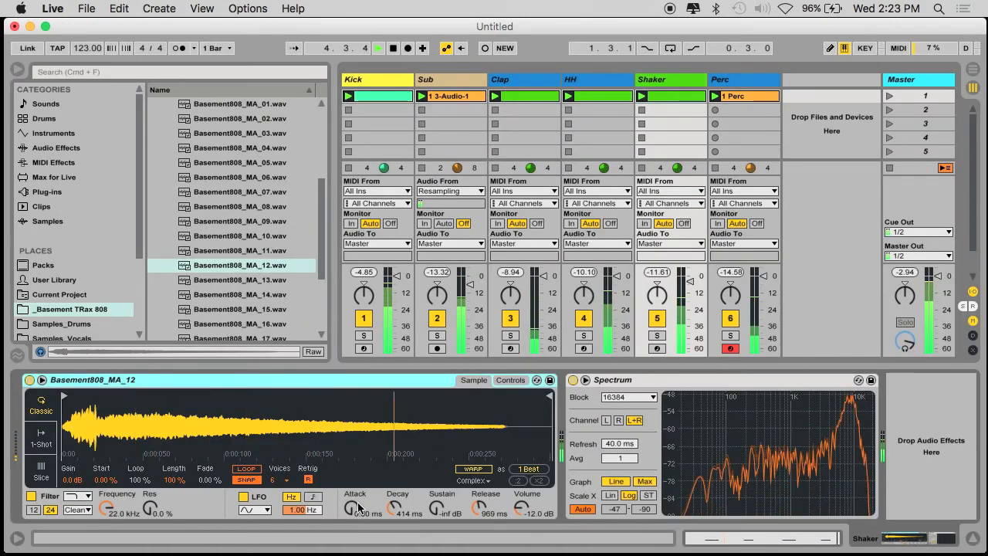
mouse_move(351, 509)
left_mouse_down()
mouse_move(351, 474)
mouse_move(351, 507)
left_mouse_up()
left_click_drag(481, 508, 482, 525)
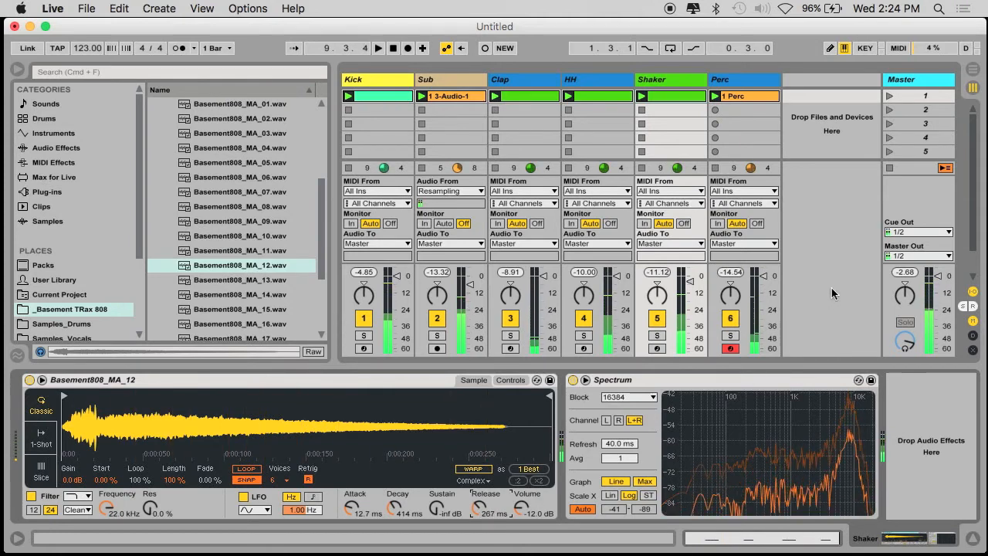
key("space")
- Show the mixer's track delays and set the Shaker track's delay to -8.00 ms while playing the beat
left_click(599, 80)
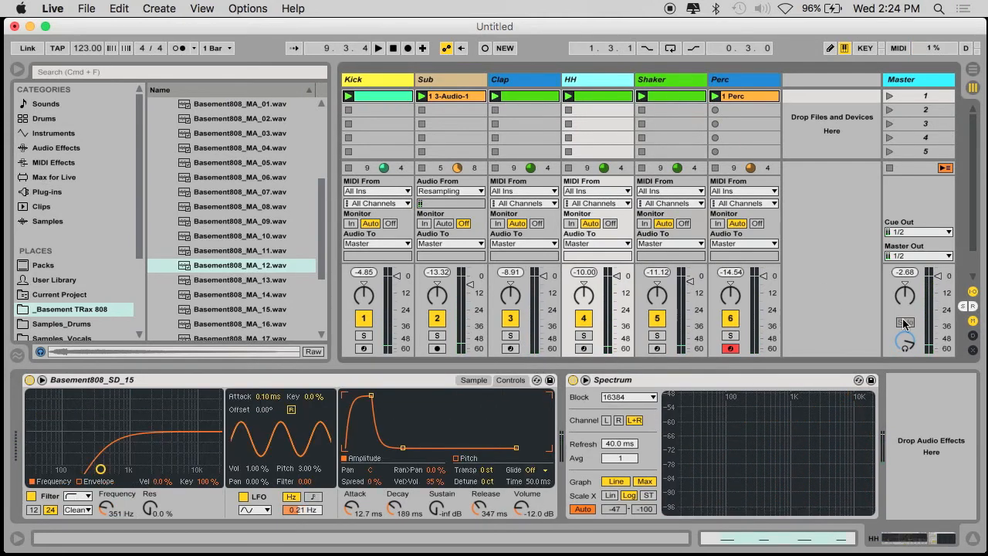
left_click(972, 337)
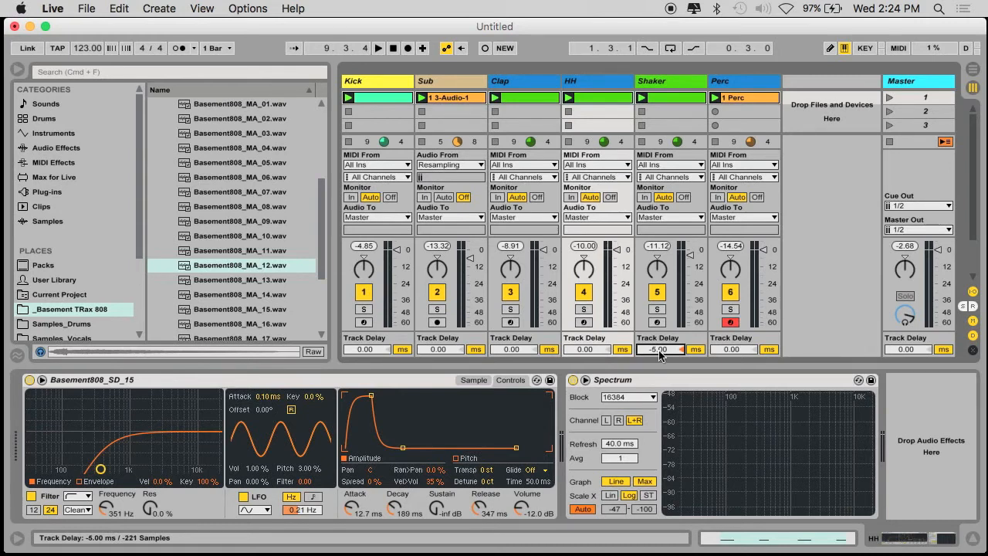
key("space")
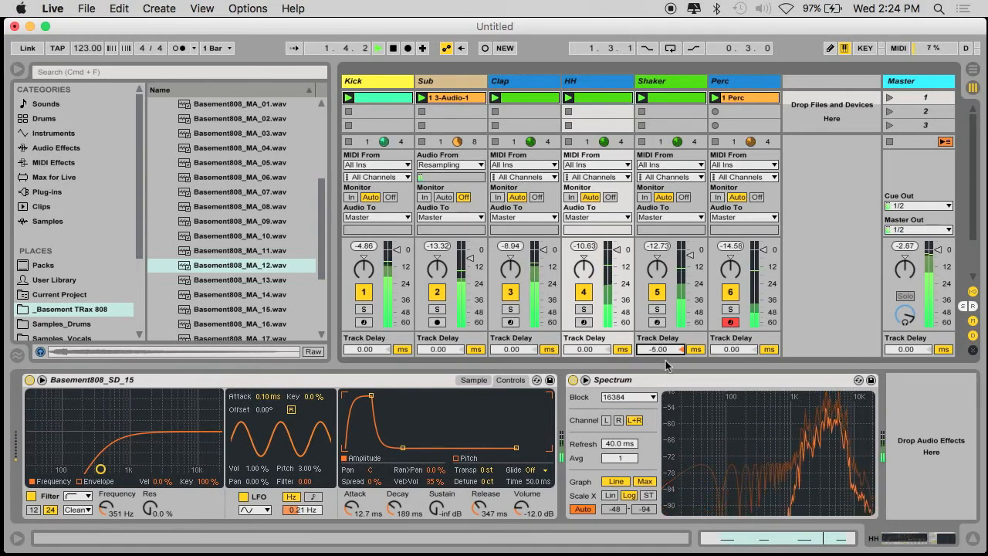
scroll(668, 353, "down", 2)
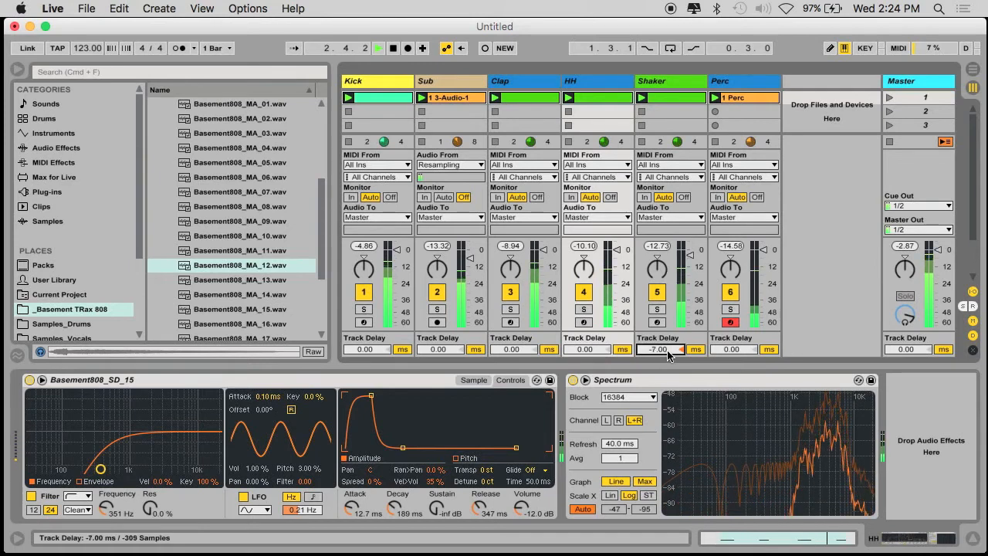
scroll(668, 353, "down", 1)
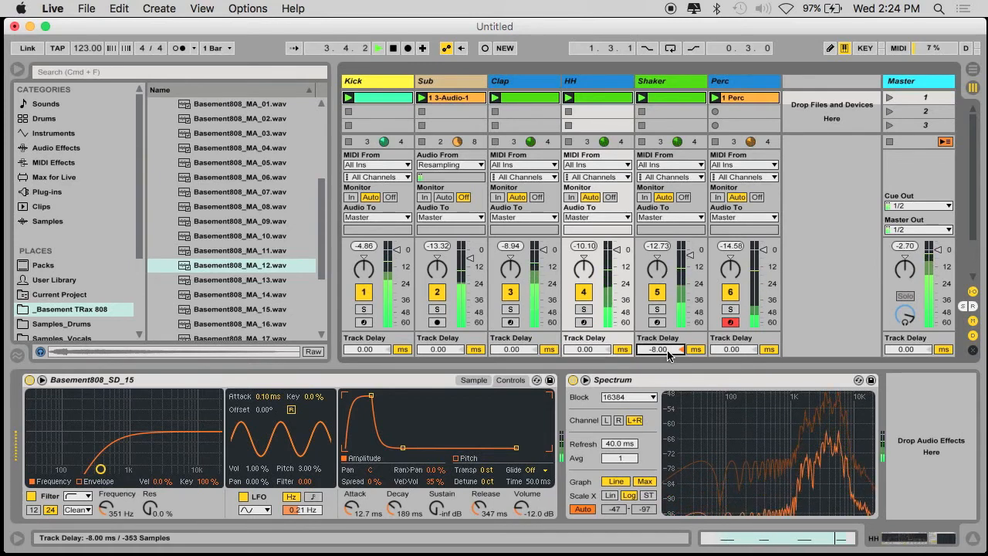
- Load the TAL-DUB-II Audio Unit from TAL-Togu Audio Line onto the Perc track, between the sampler and Spectrum
left_click(729, 81)
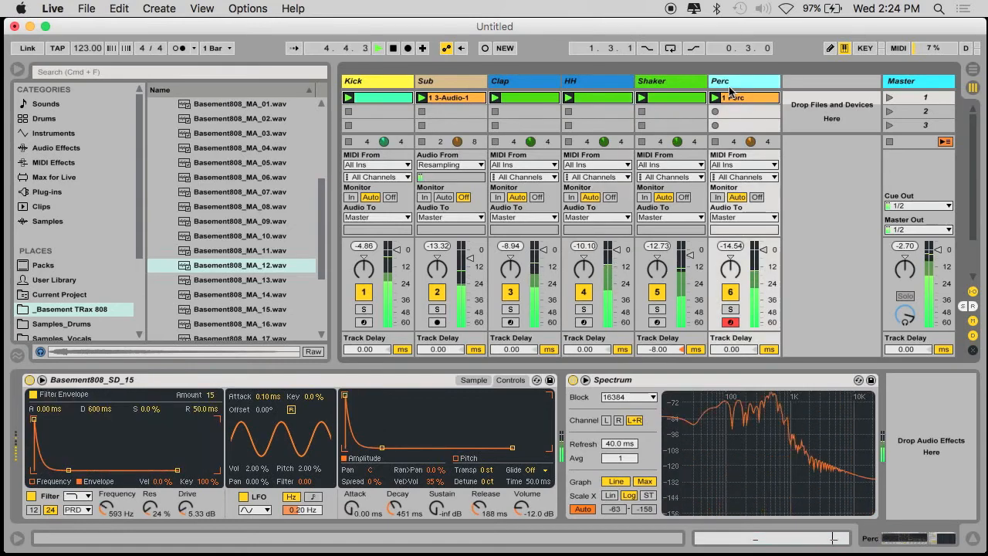
left_click(46, 192)
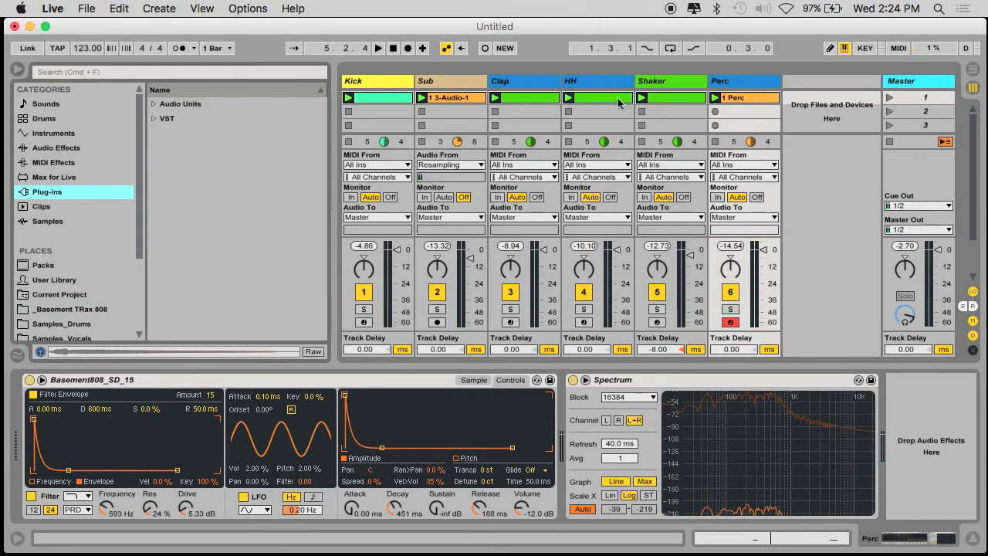
left_click(760, 83)
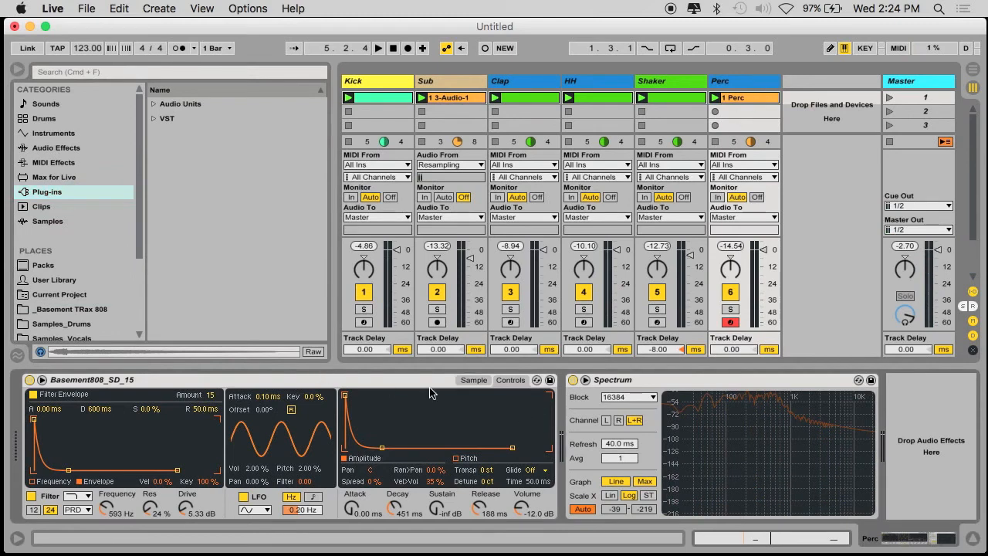
left_click(51, 193)
left_click(154, 105)
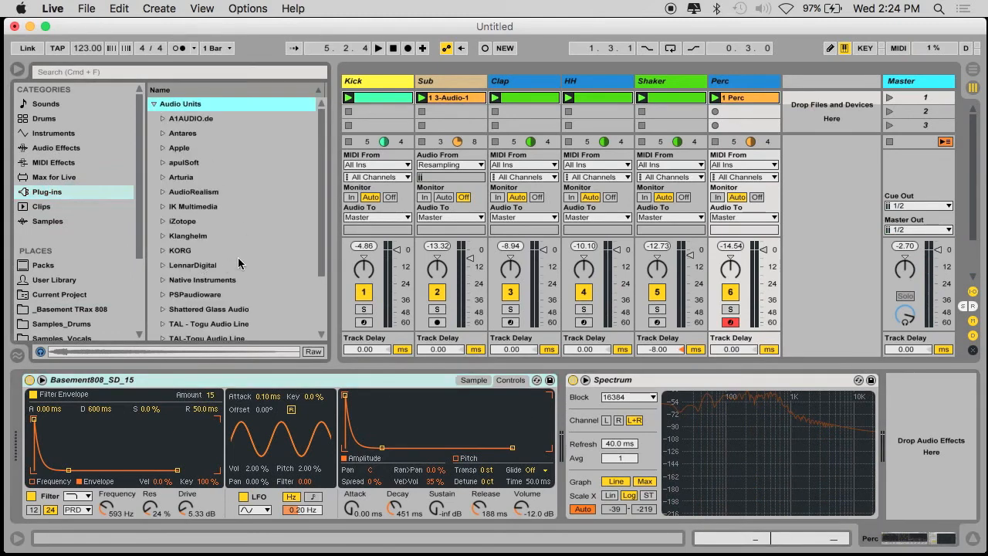
scroll(239, 263, "down", 5)
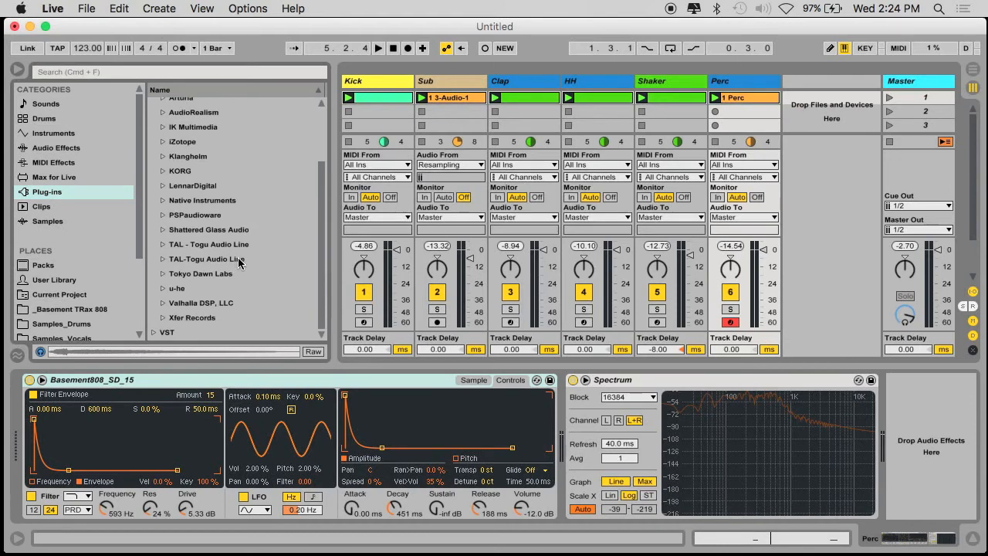
left_click(174, 262)
left_click(162, 260)
scroll(237, 284, "down", 3)
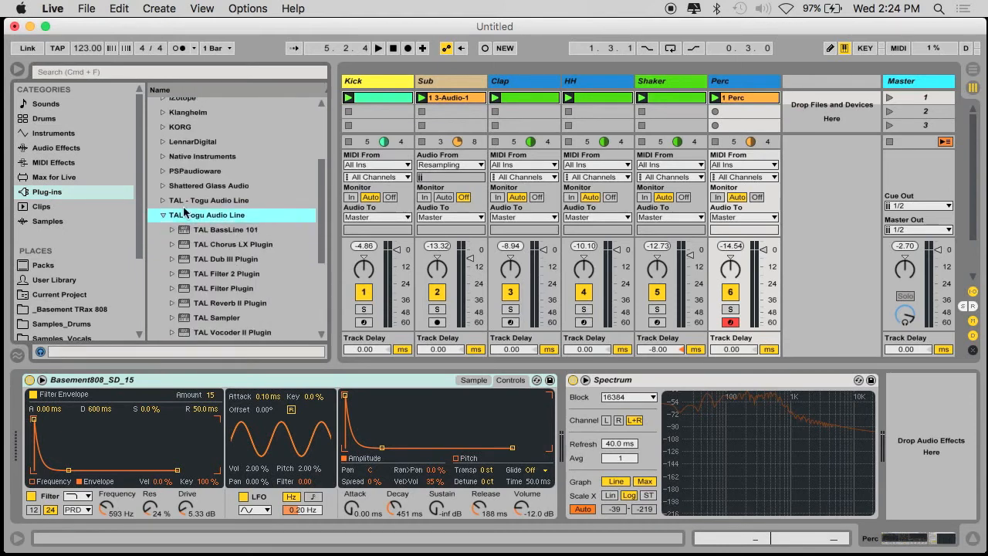
scroll(274, 270, "down", 7)
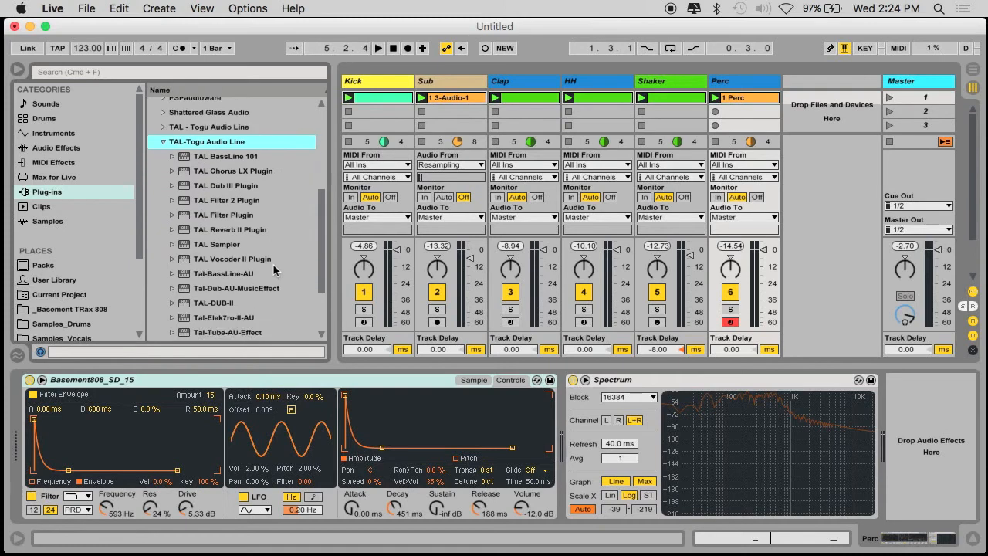
left_click_drag(197, 272, 706, 445)
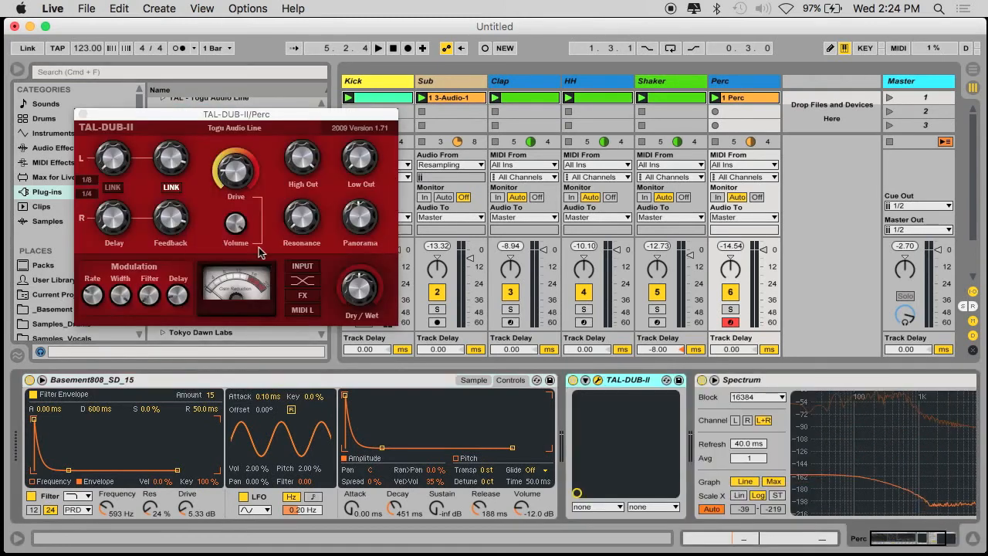
- Set TAL-DUB-II's linked left and right delay times to dotted 1/8 and adjust its high cut while the beat plays
left_click_drag(230, 113, 537, 161)
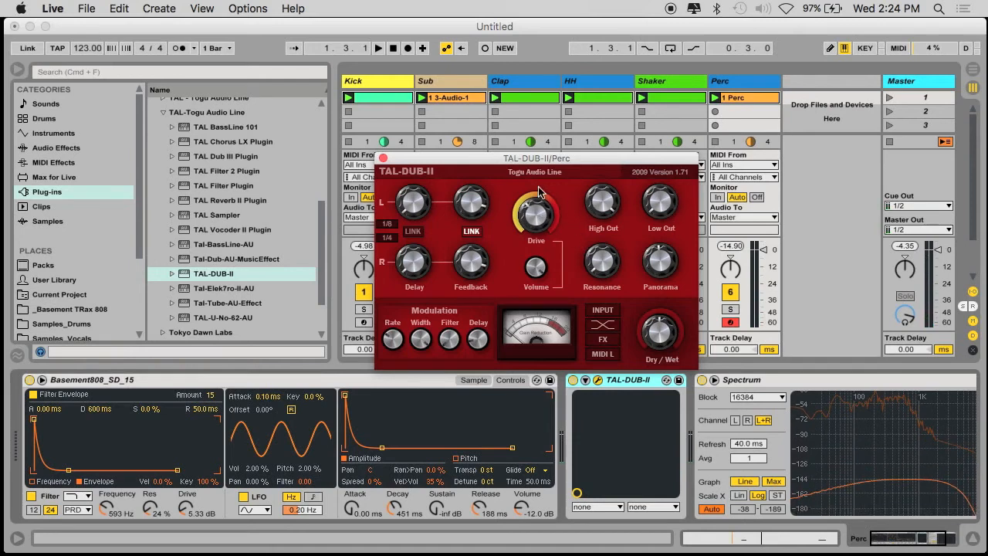
key("space")
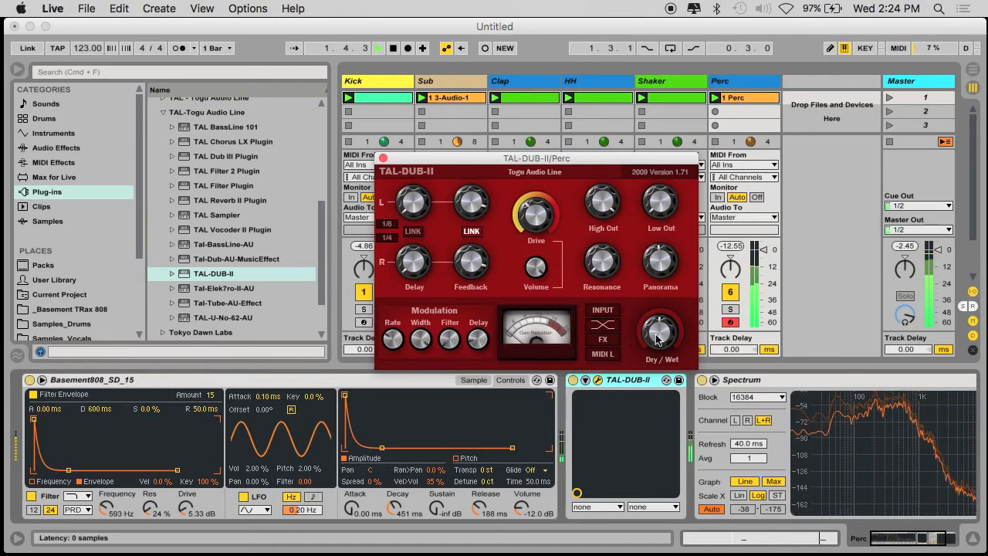
left_click(387, 224)
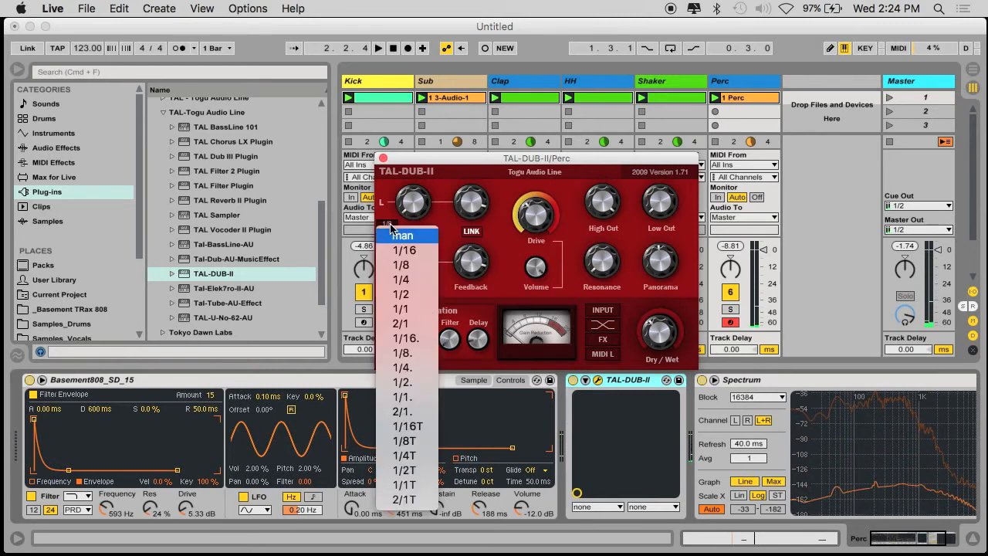
left_click(412, 357)
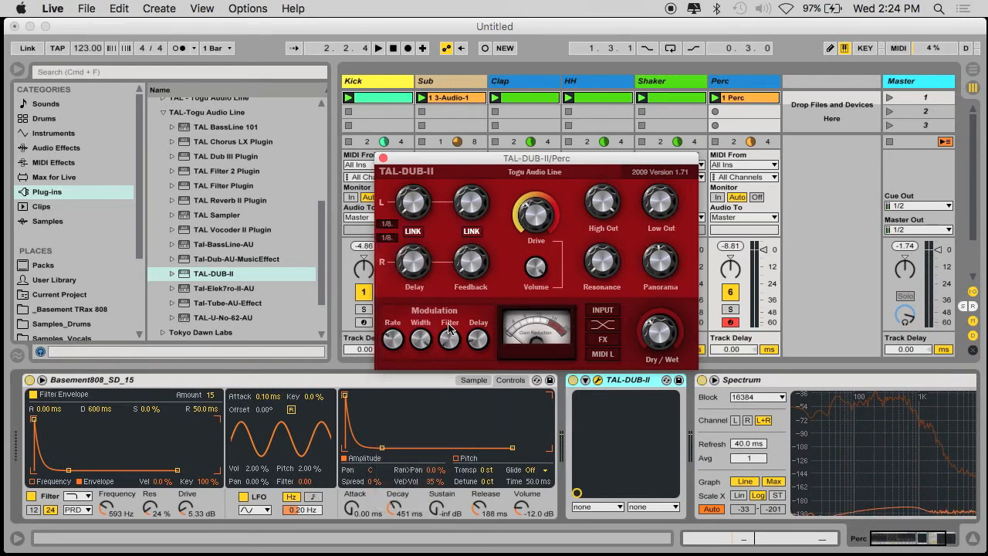
key("space")
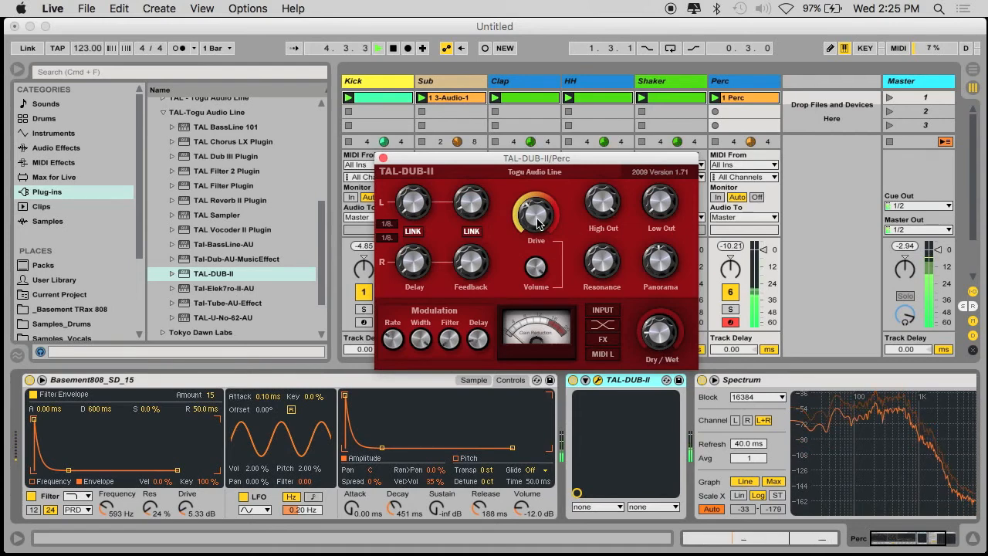
left_click_drag(606, 230, 600, 251)
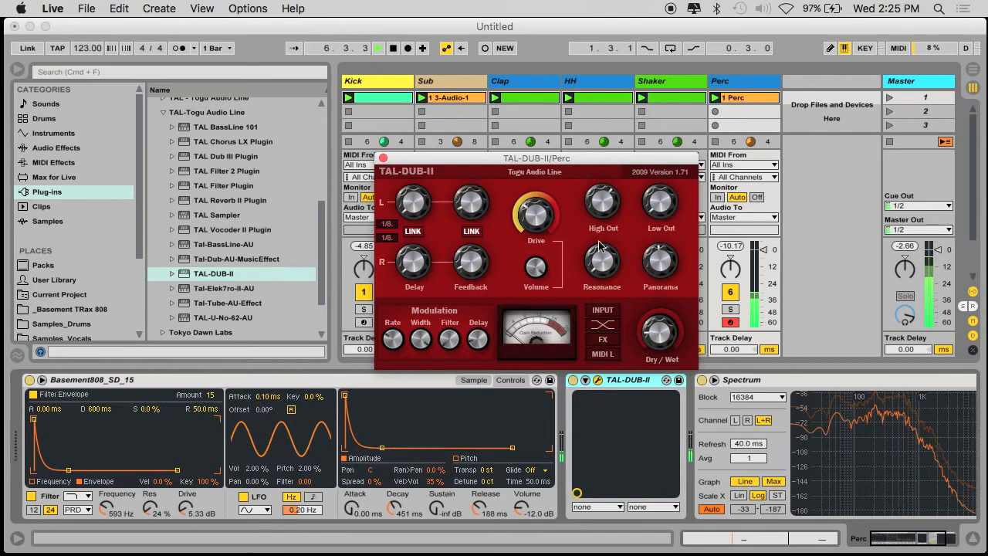
left_click(382, 159)
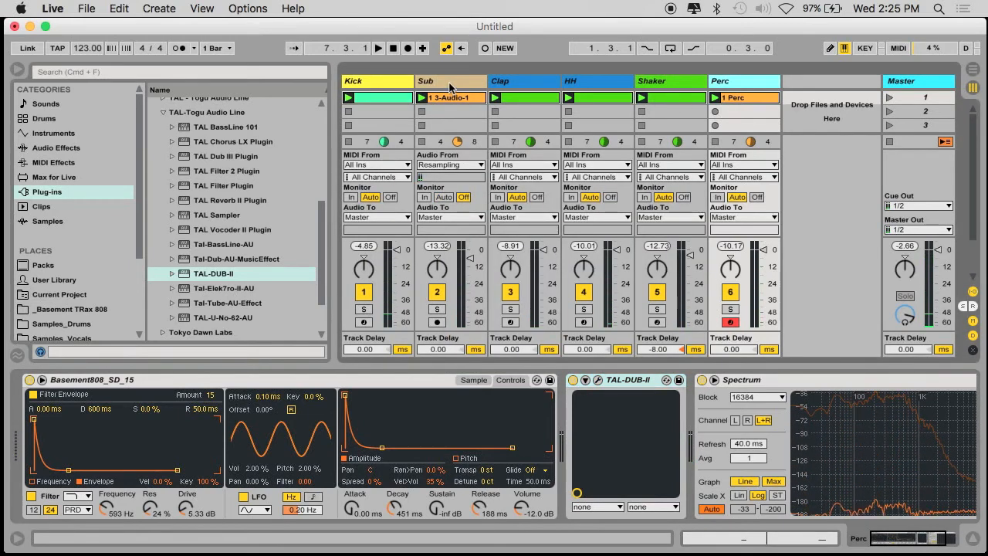
- Play the Sub and Perc tracks soloed together to check how they interact, and unsolo them
left_click(437, 309)
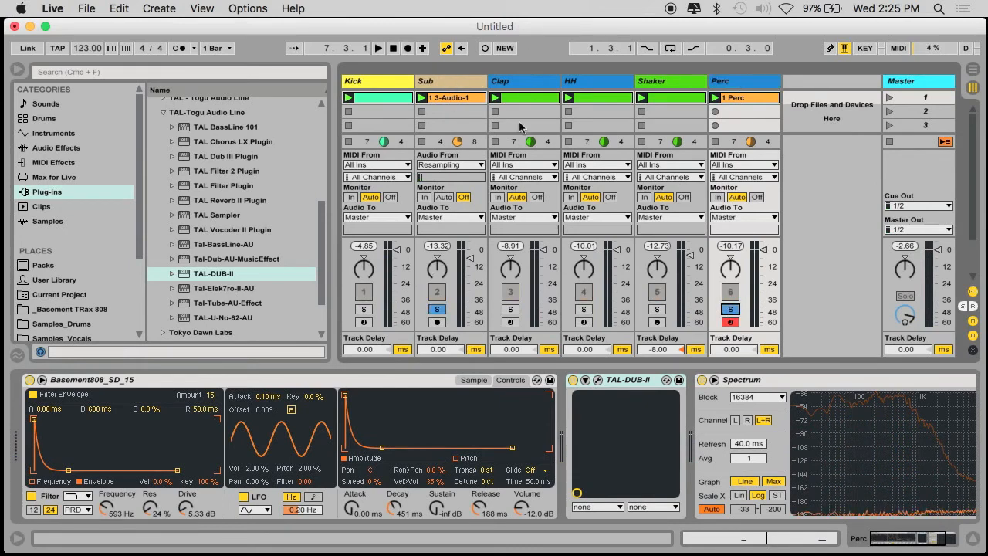
key("space")
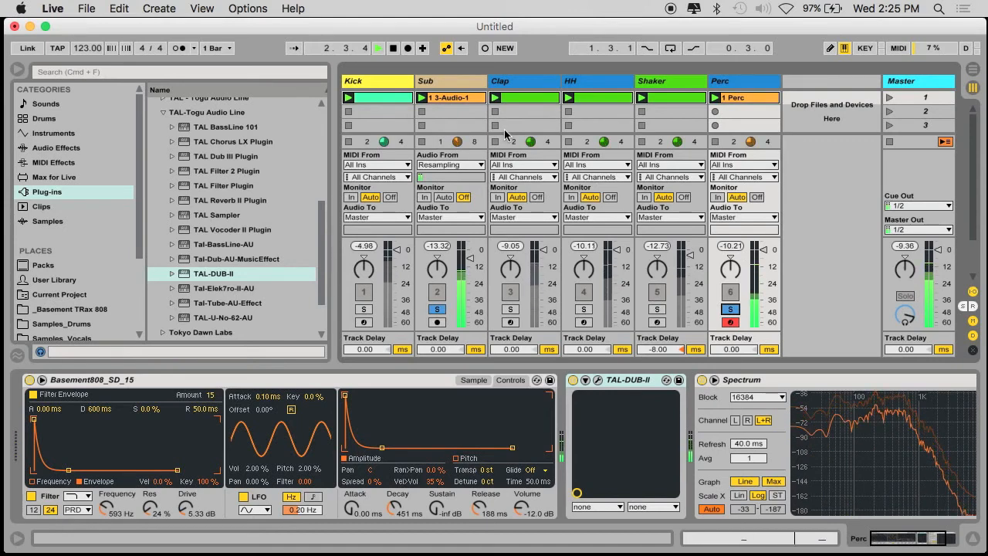
left_click(728, 310)
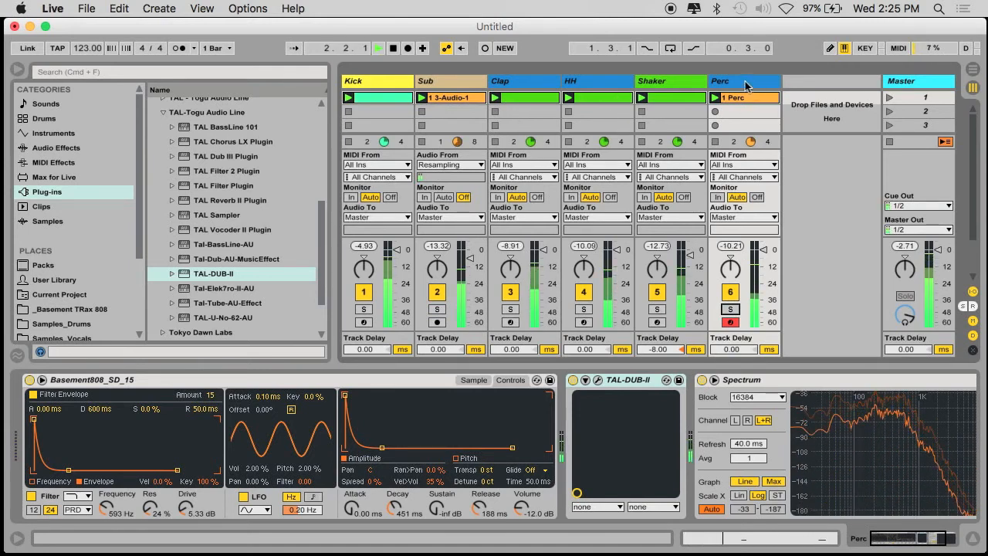
- Reopen TAL-DUB-II on the Perc track and adjust its low cut against the full beat
left_click(597, 380)
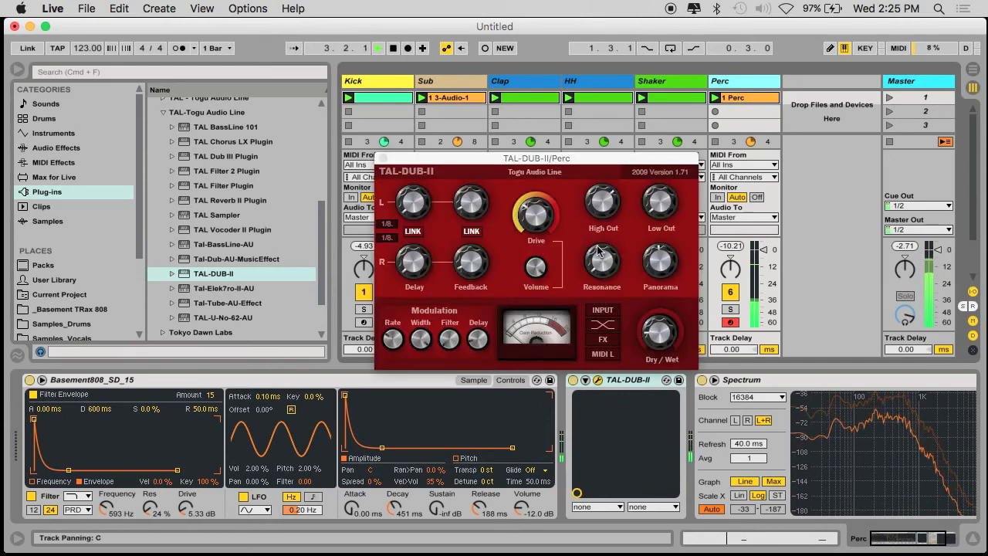
left_click_drag(663, 214, 659, 172)
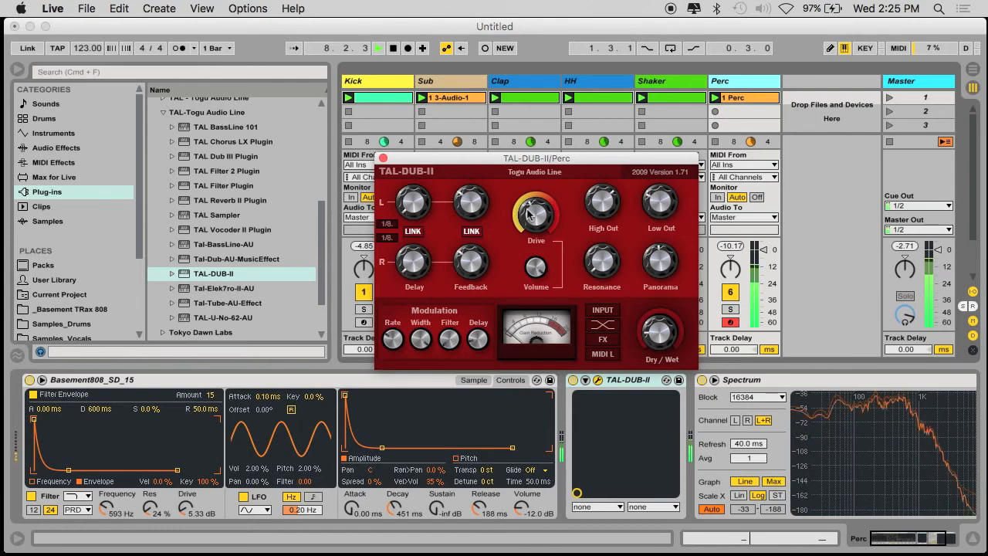
left_click(383, 158)
key("space")
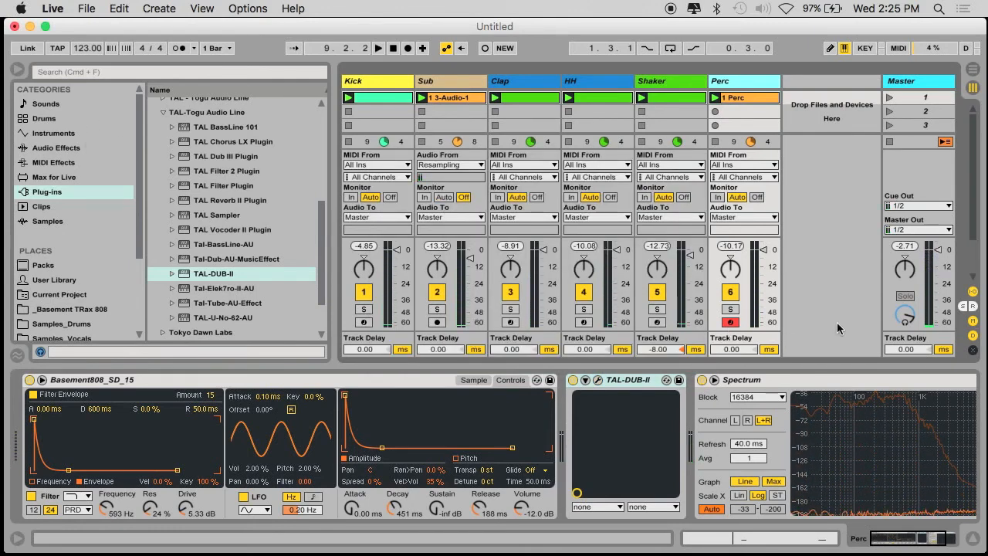
left_click(864, 317)
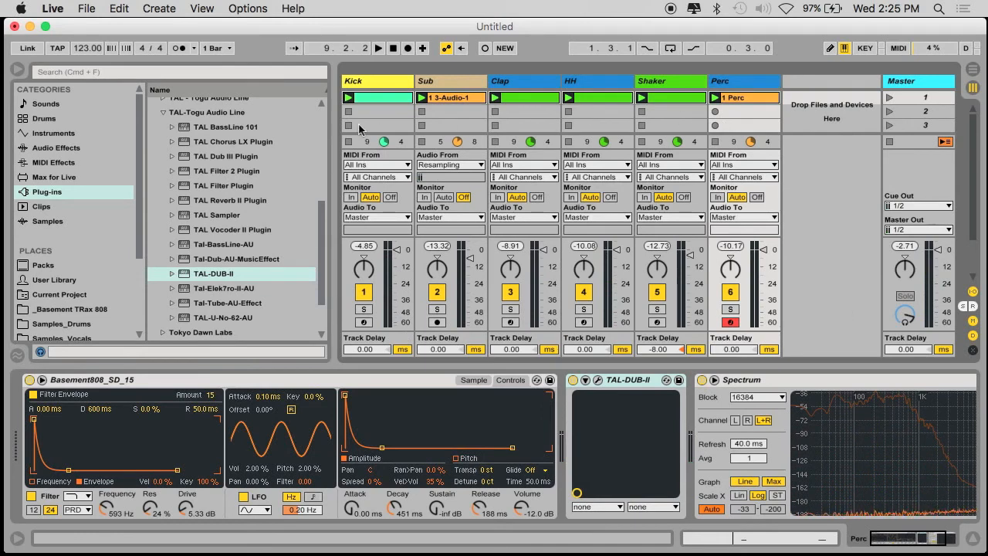
left_click(756, 86)
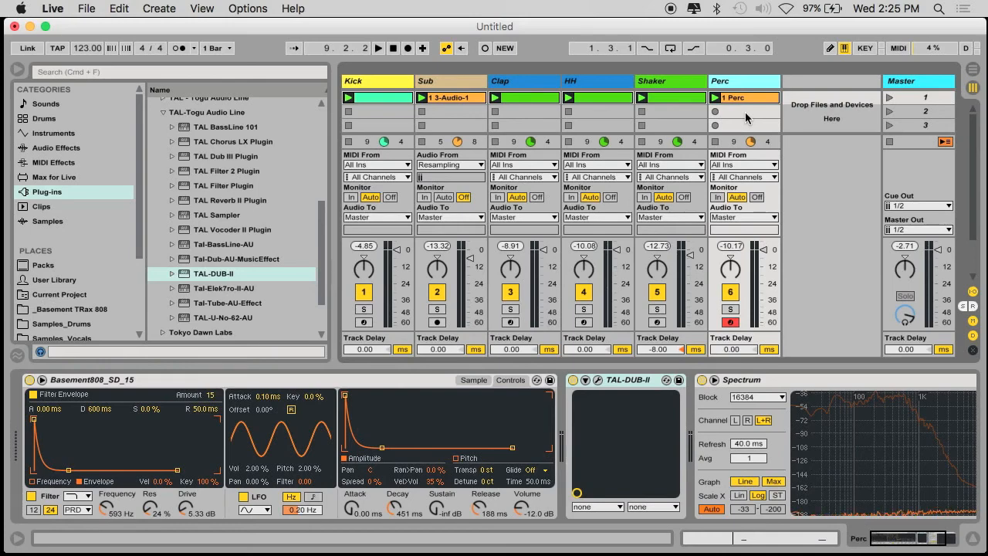
- Group all six tracks, from Kick through Perc, into one group track
left_click(376, 85)
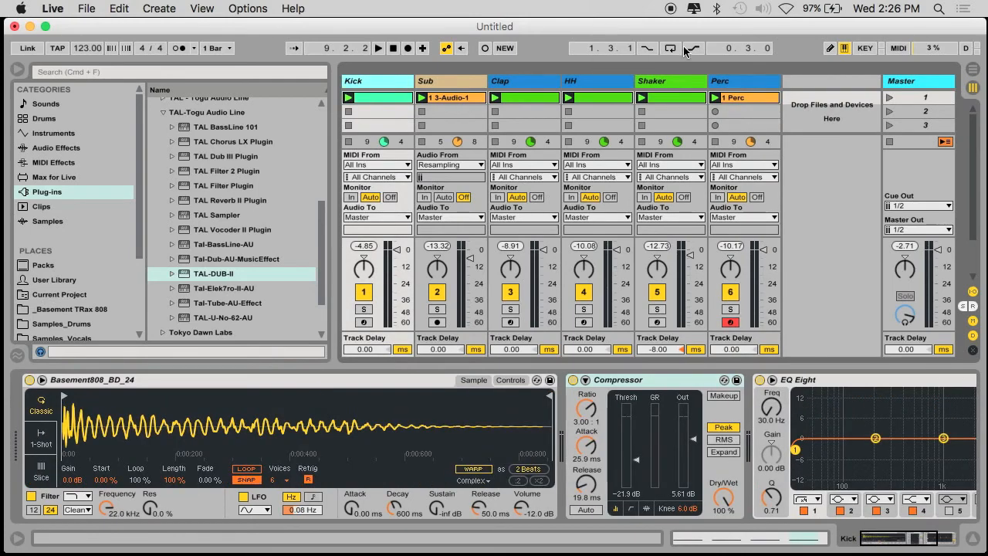
left_click(729, 81)
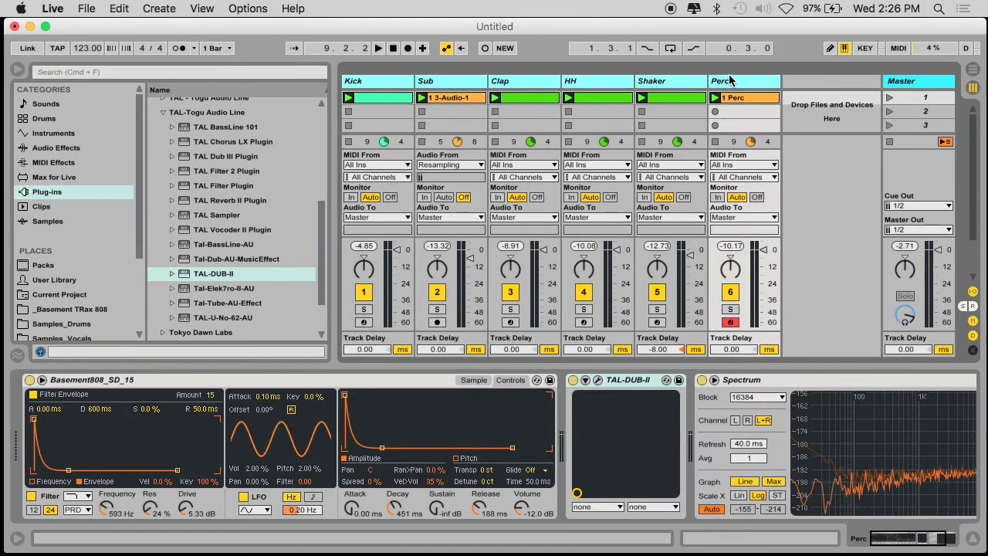
key("super+g")
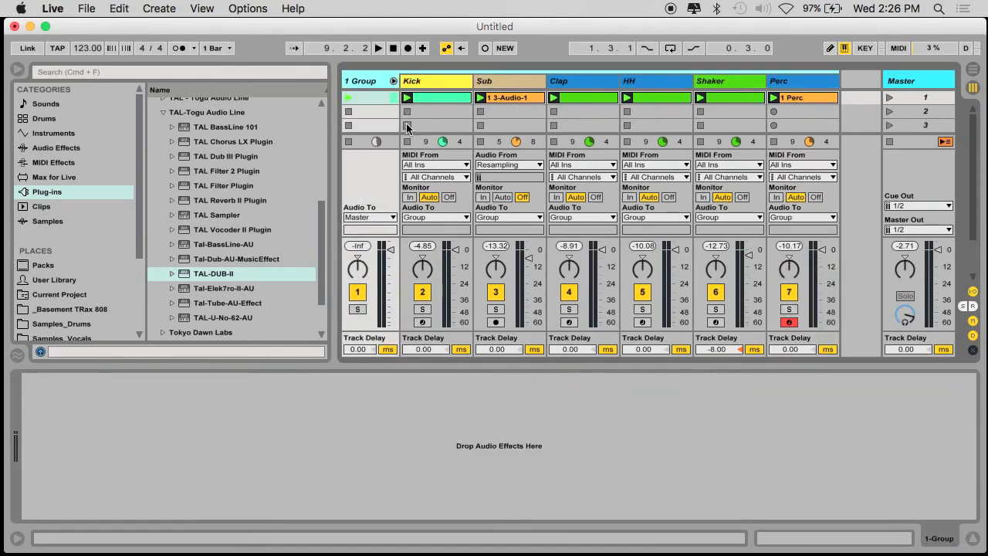
- Load the Glue Compressor audio effect onto the new group track
left_click(81, 148)
scroll(174, 292, "down", 3)
left_click_drag(172, 230, 126, 434)
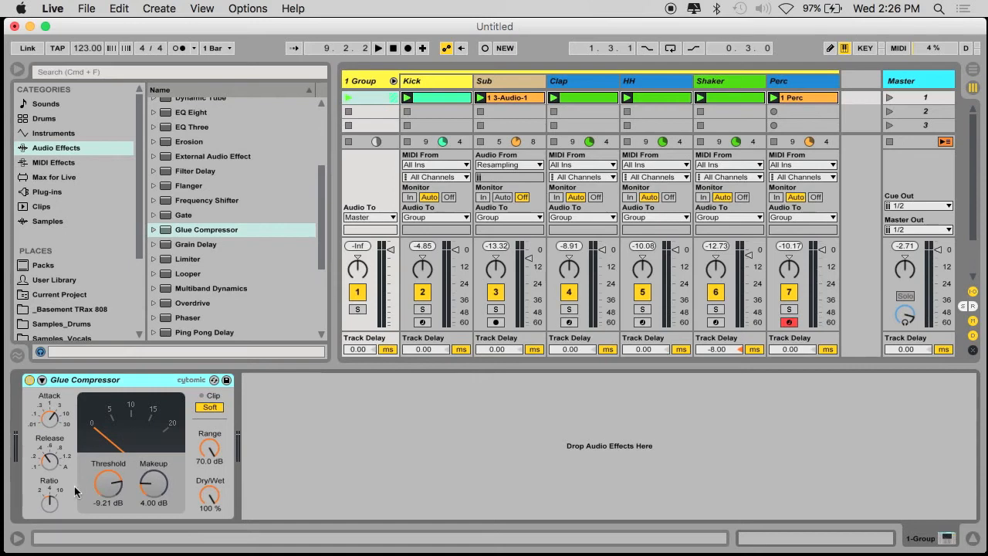
- Set the Glue Compressor's threshold to -13.0 dB and makeup to 3.00 dB, and lengthen its attack while the beat plays
key("space")
left_click_drag(108, 484, 151, 490)
key("space")
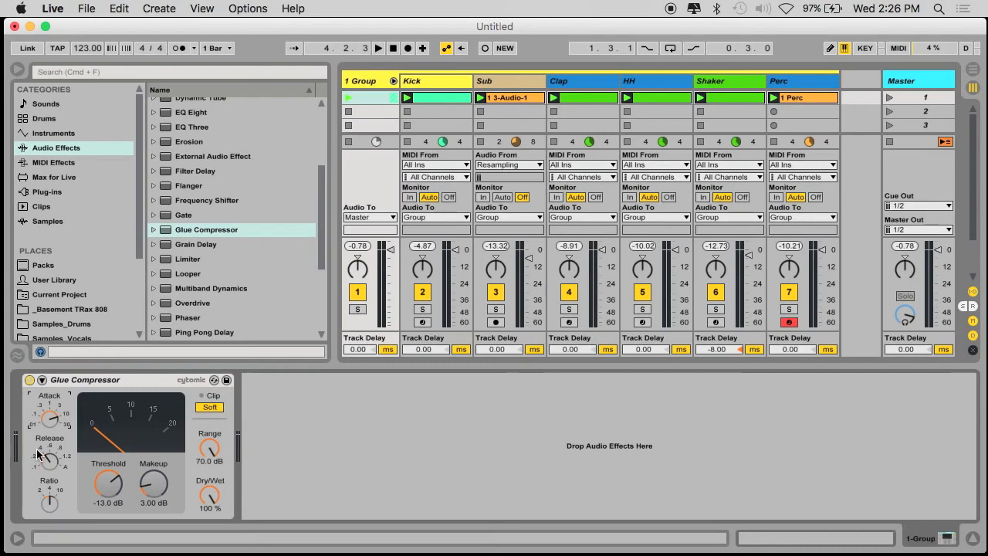
- Lower the Glue Compressor's threshold to -14.9 dB during playback, and bypass and re-enable the device to compare the sound
key("space")
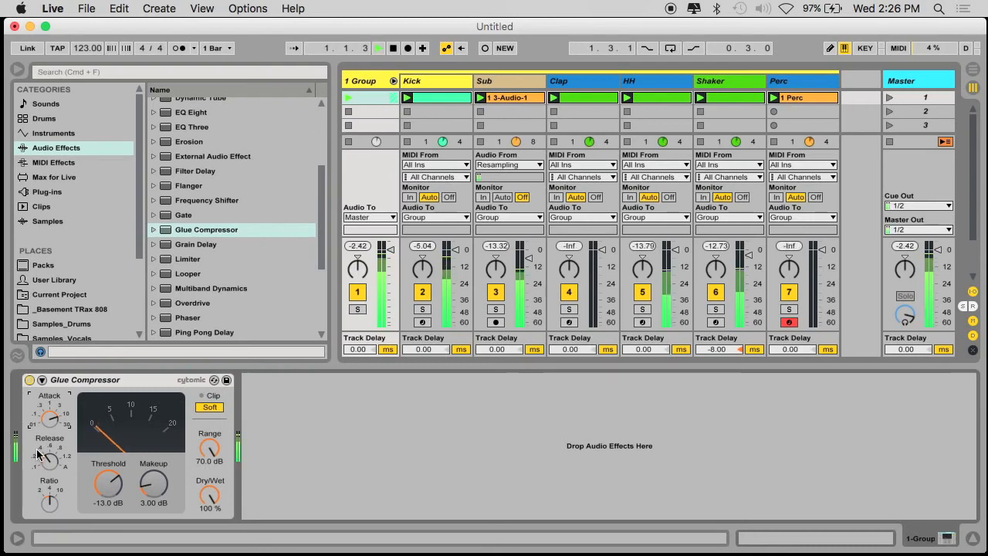
left_click_drag(108, 482, 108, 487)
left_click(29, 380)
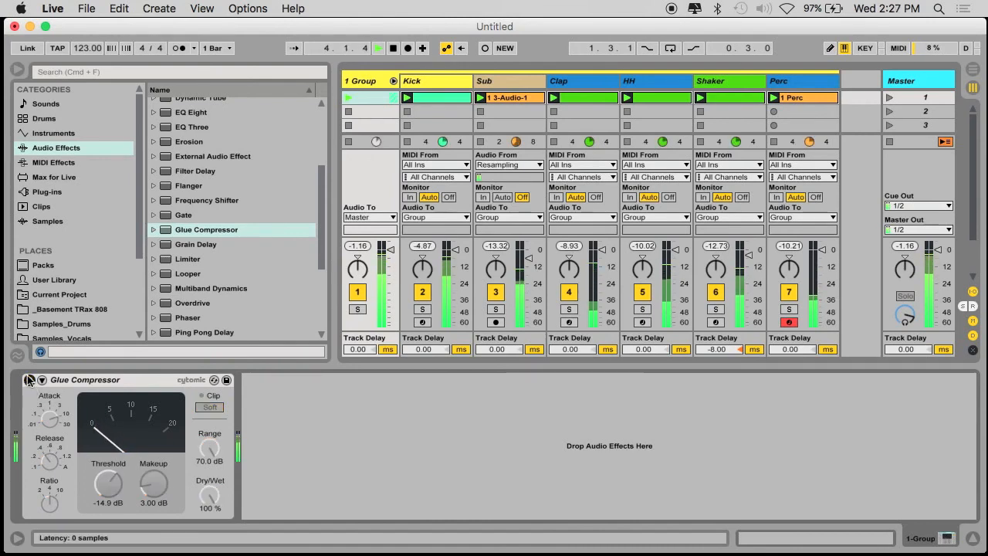
left_click(29, 380)
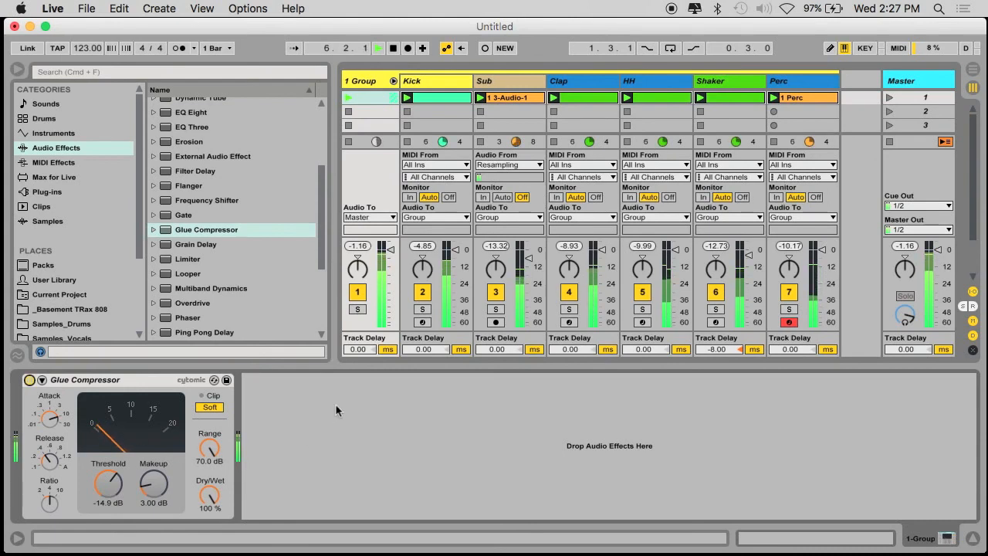
- Lower the Clap track's volume slightly against the compressed group mix
mouse_move(604, 263)
left_mouse_down()
mouse_move(605, 278)
mouse_move(603, 257)
left_mouse_up()
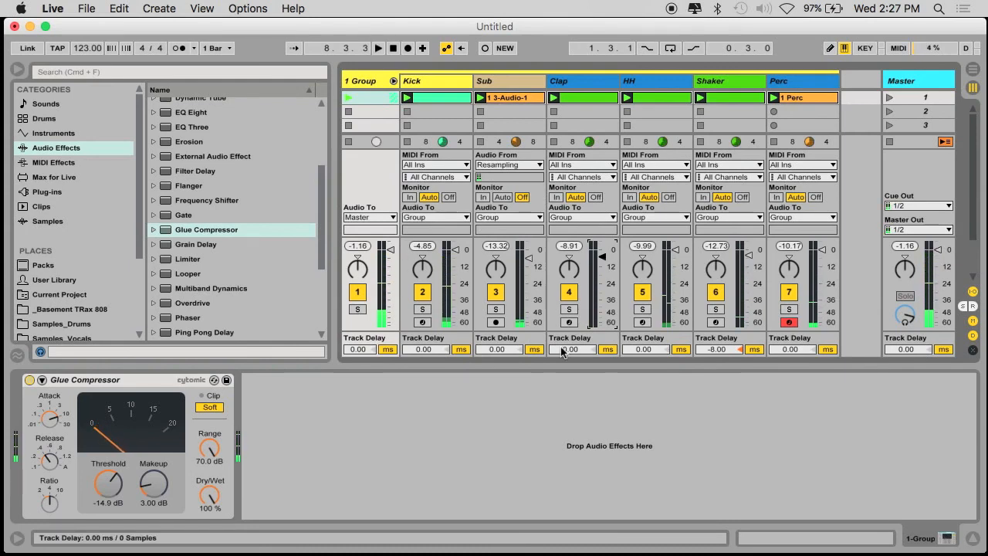